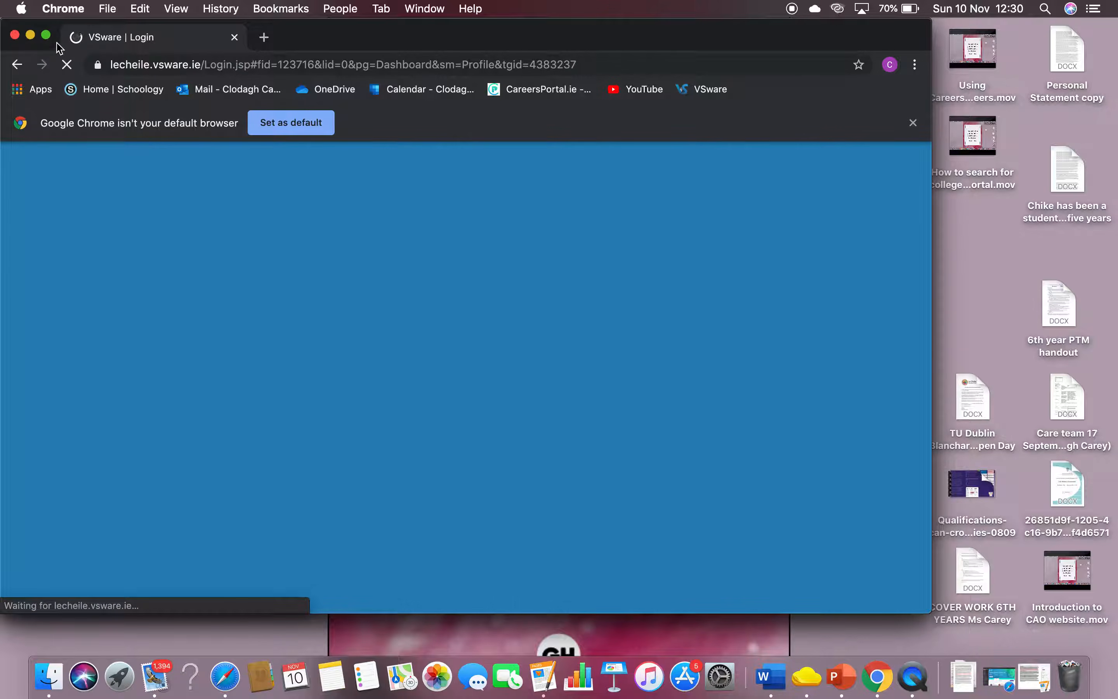
Maximise the Chrome window to full screen and select the current web address
left_click(46, 35)
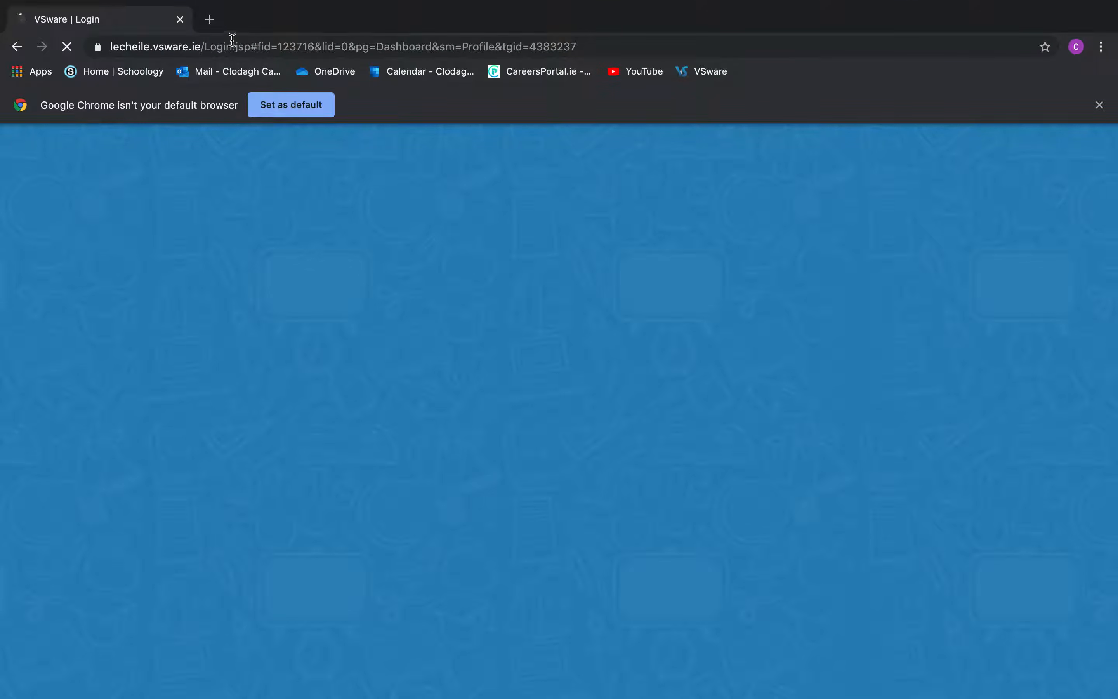
left_click(245, 46)
type("www")
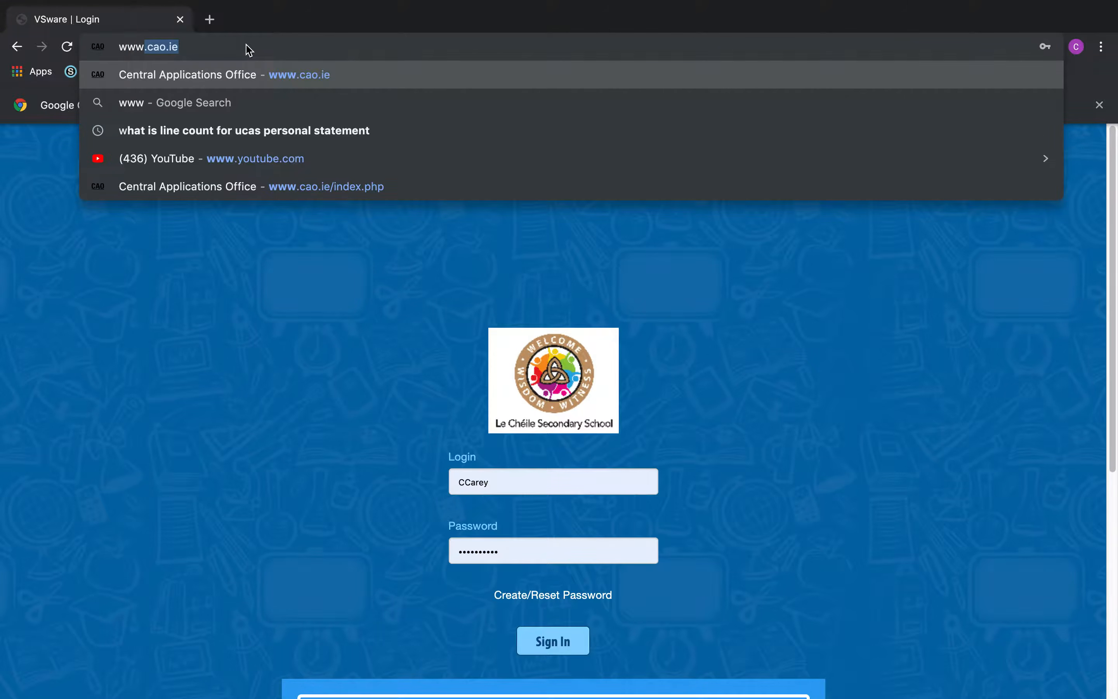
key("Return")
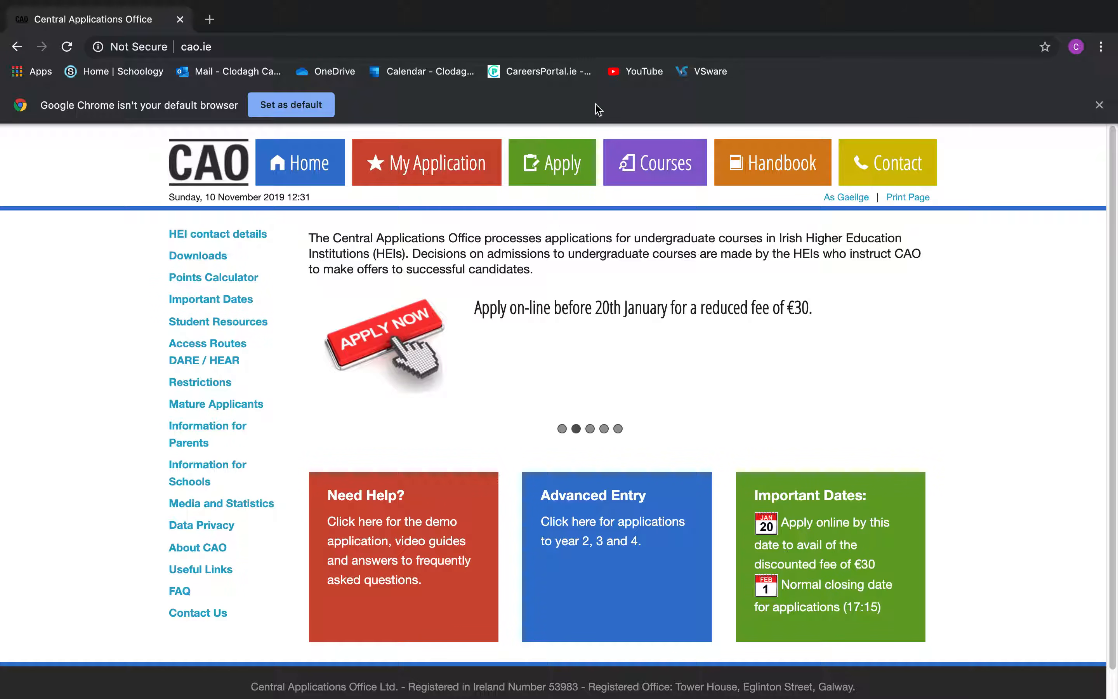
left_click(552, 165)
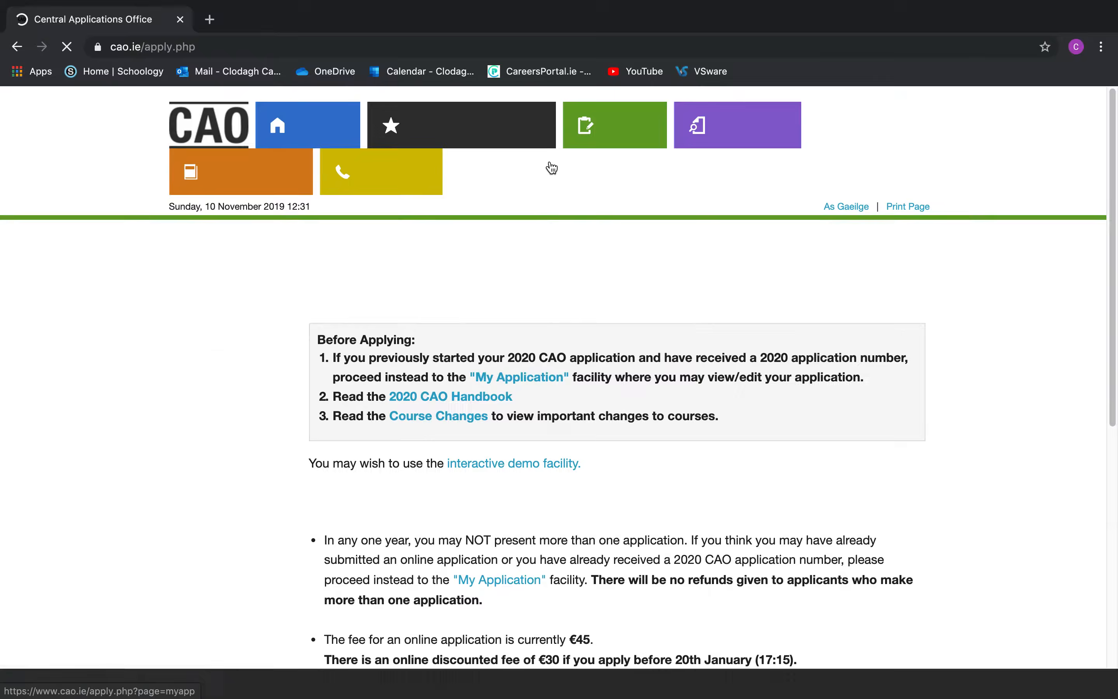
Proceed to the 2020 CAO Application Form and scroll through its blank sections
scroll(613, 430, "down", 3)
scroll(613, 428, "down", 10)
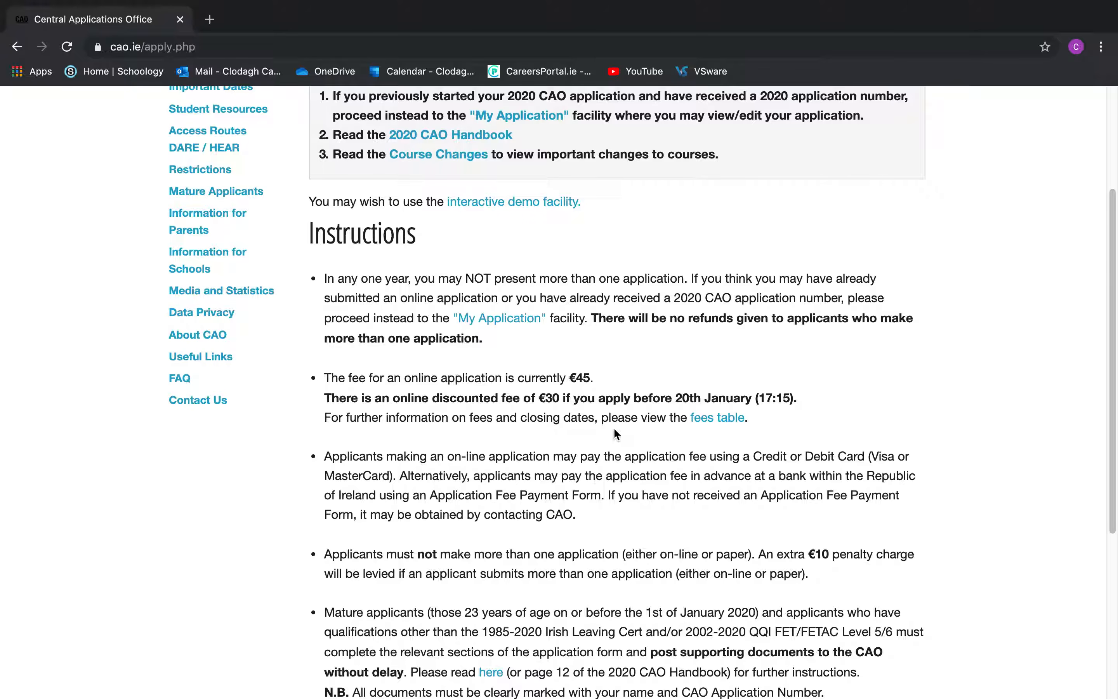
left_click(492, 577)
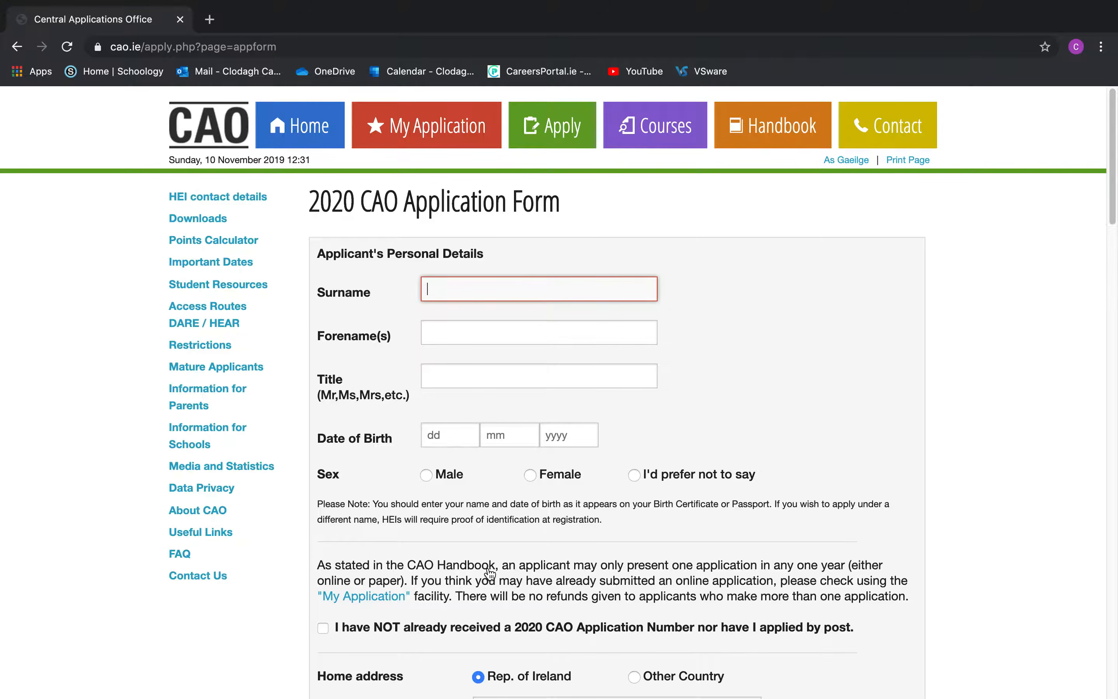
scroll(489, 573, "down", 7)
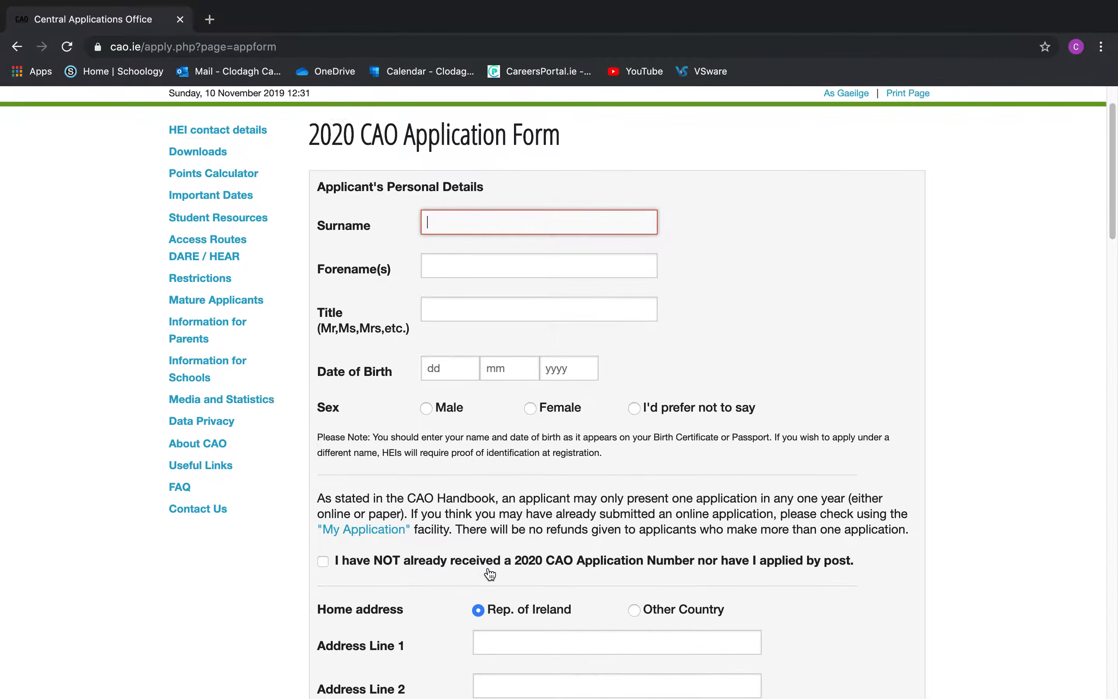
scroll(490, 574, "down", 20)
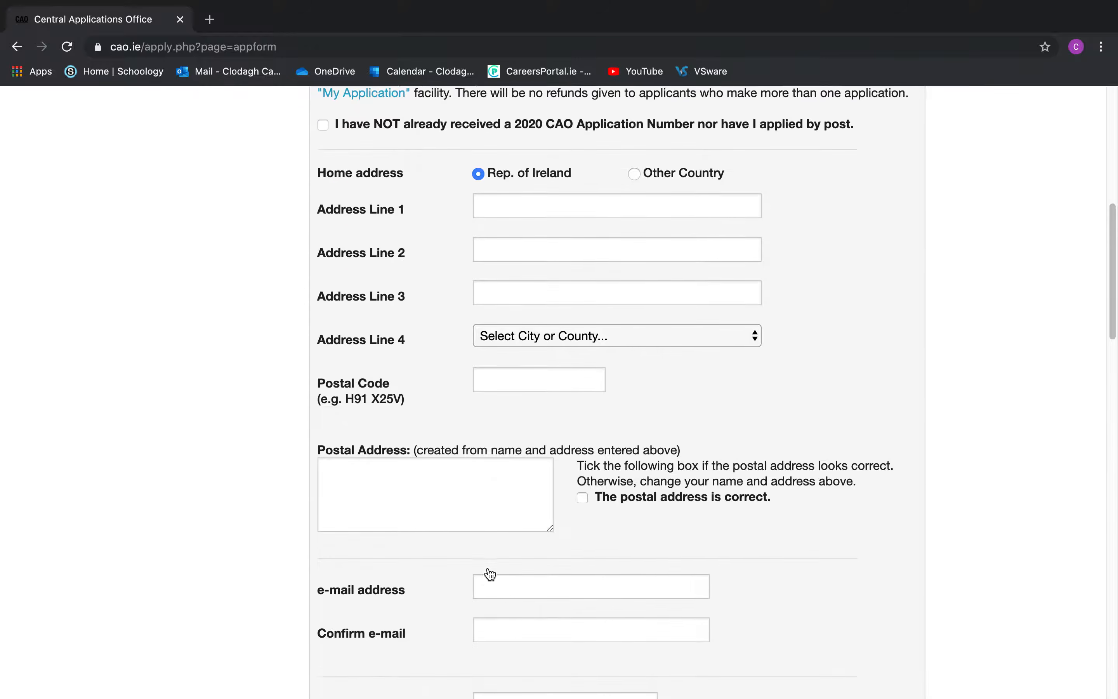
scroll(490, 574, "down", 9)
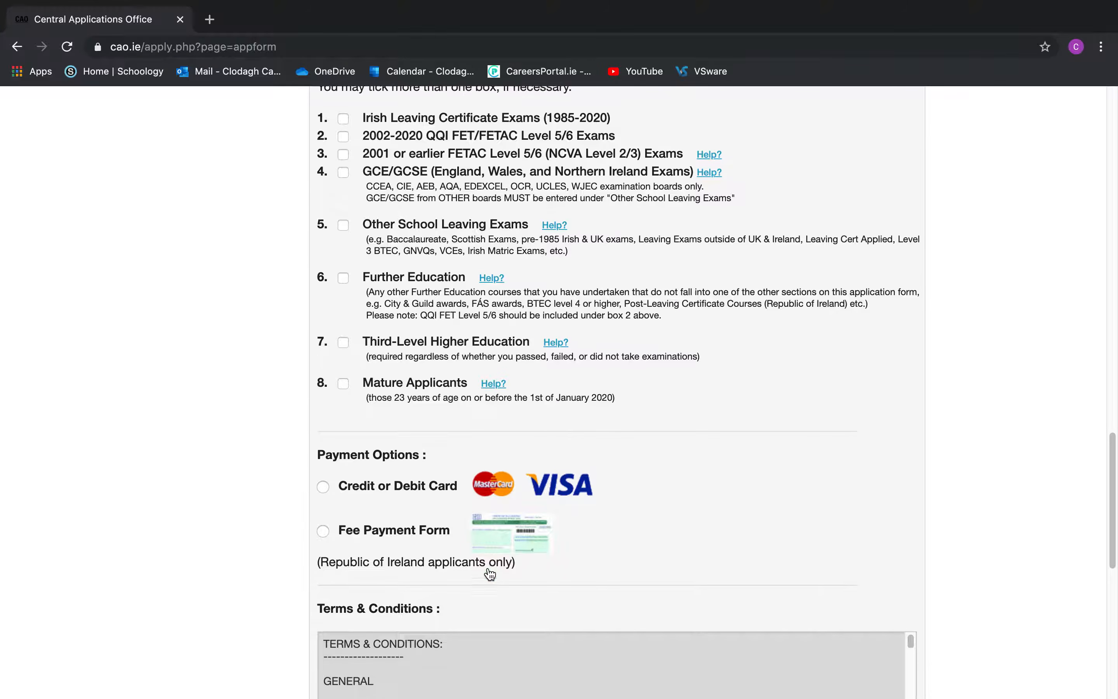
scroll(490, 574, "up", 12)
scroll(490, 575, "up", 20)
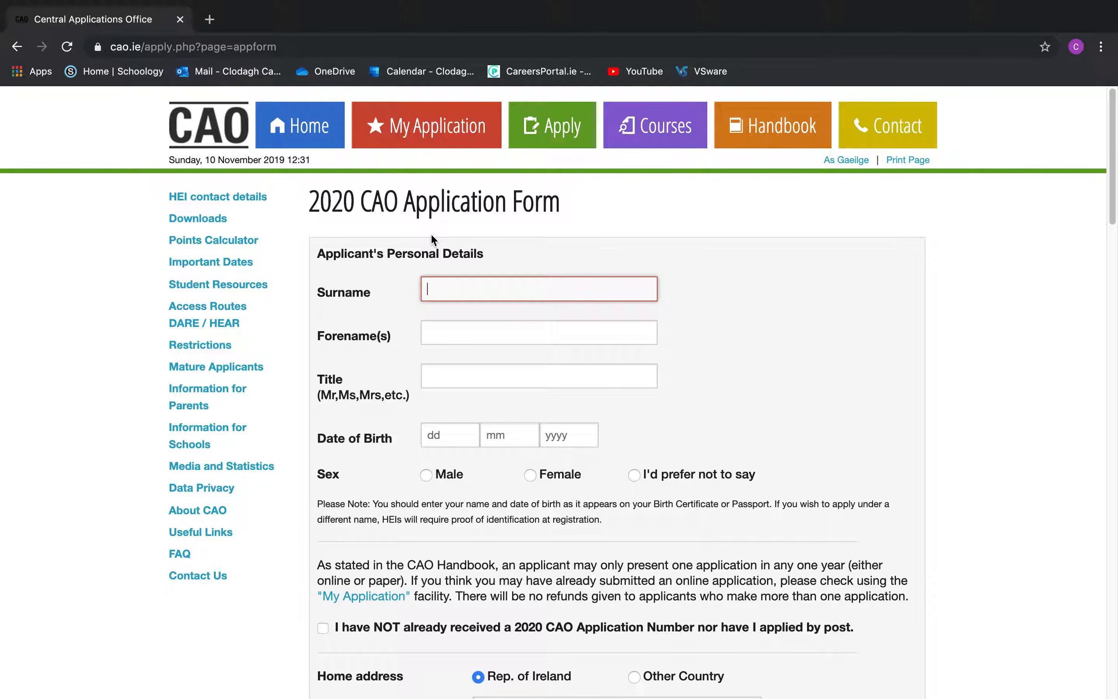
Open the Demo Application in a new tab via Home and Student Resources
left_click(275, 136)
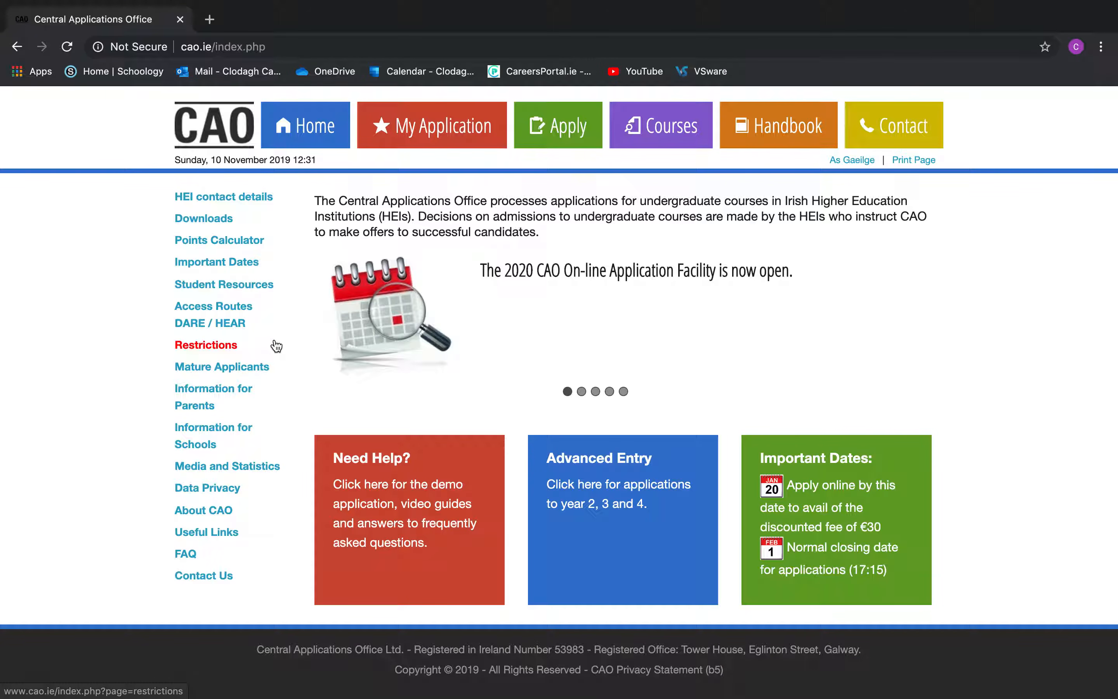
left_click(248, 288)
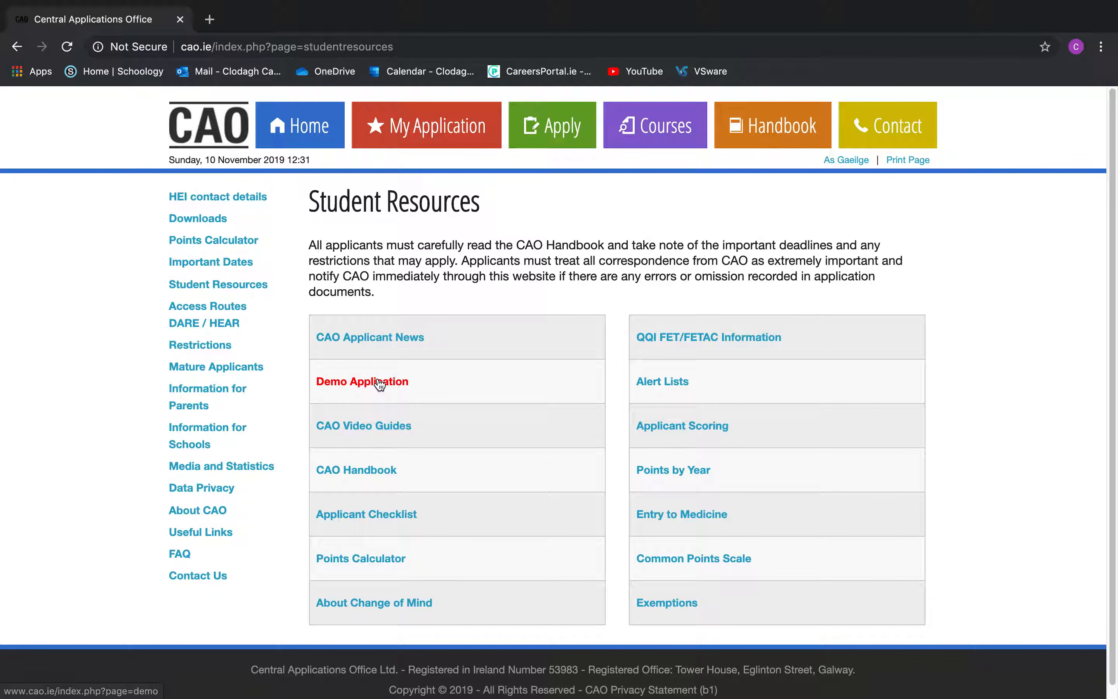
left_click(380, 384)
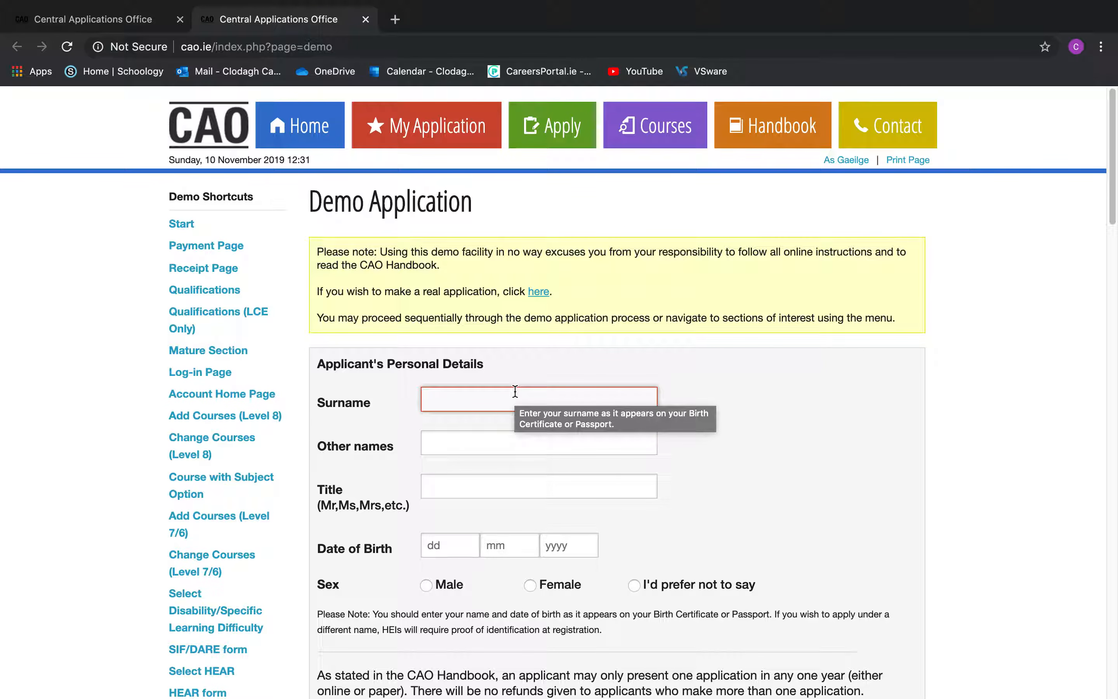
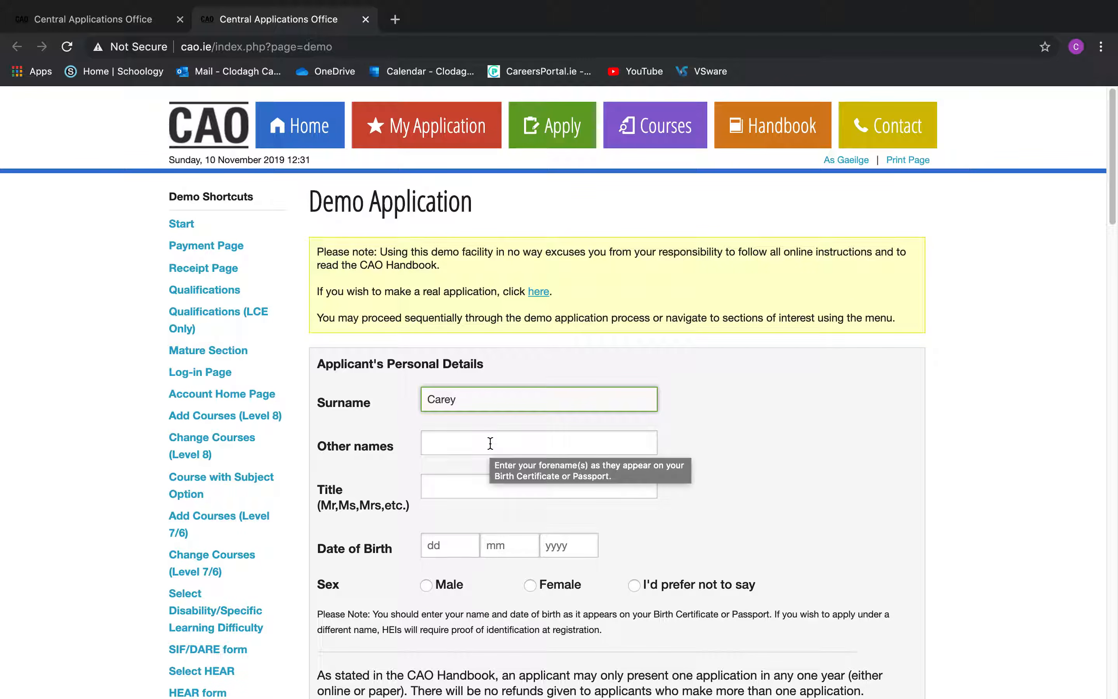
Enter the applicant's surname and other names, correcting a typo
scroll(635, 370, "down", 2)
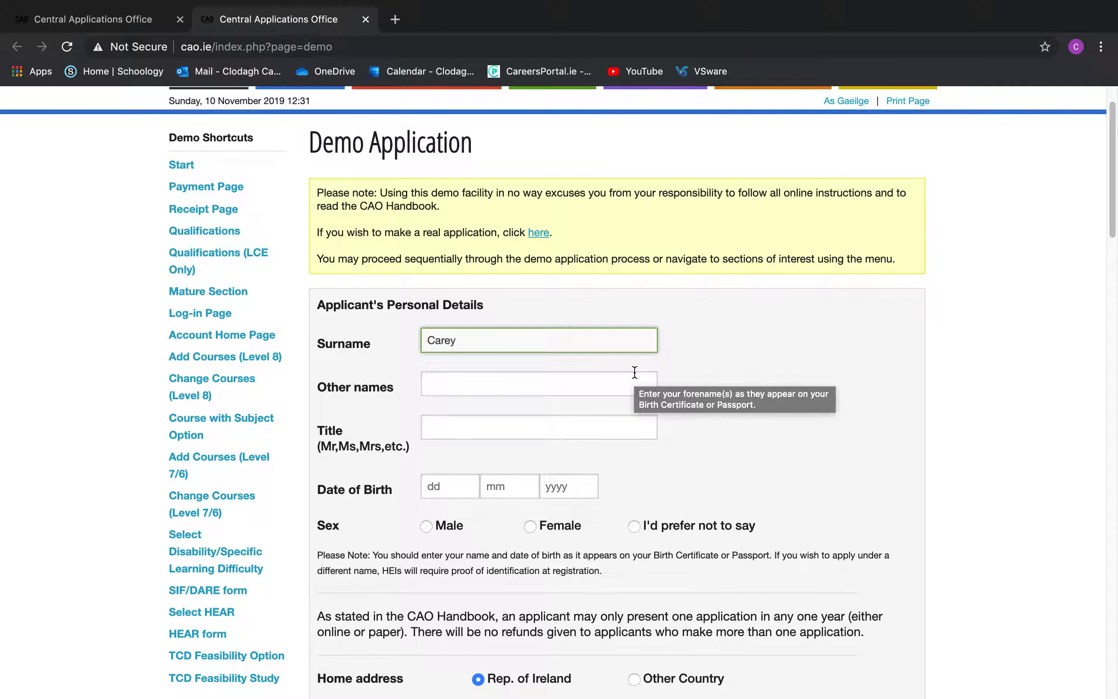
left_click(469, 383)
type("mary")
key("BackSpace")
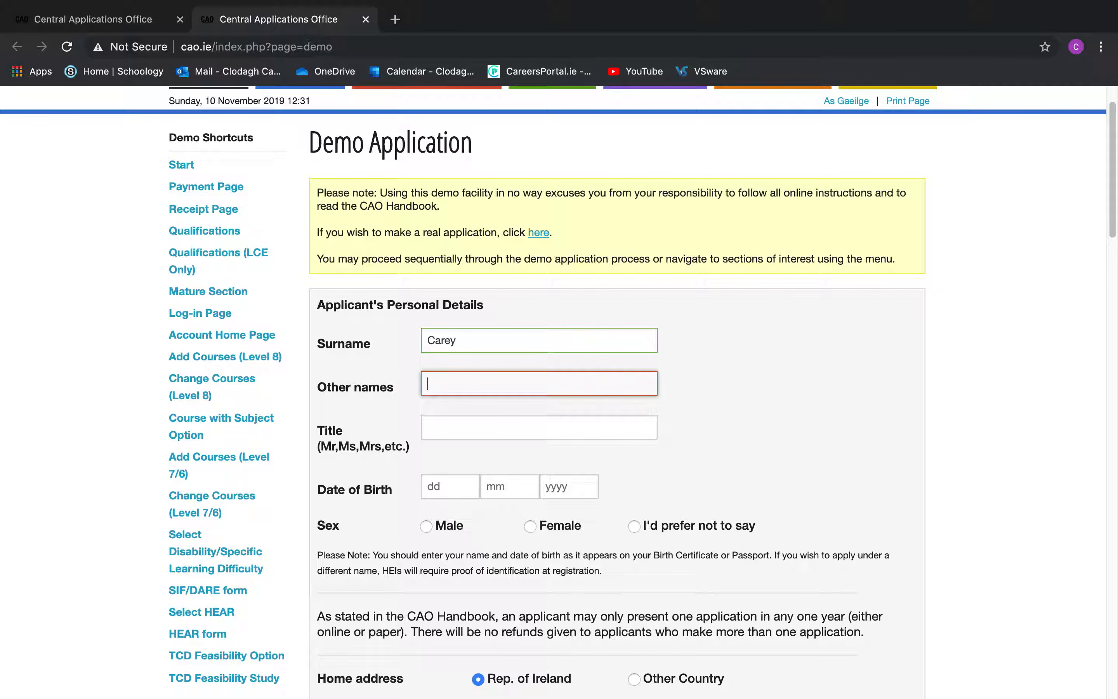
left_click(483, 434)
type("Ms")
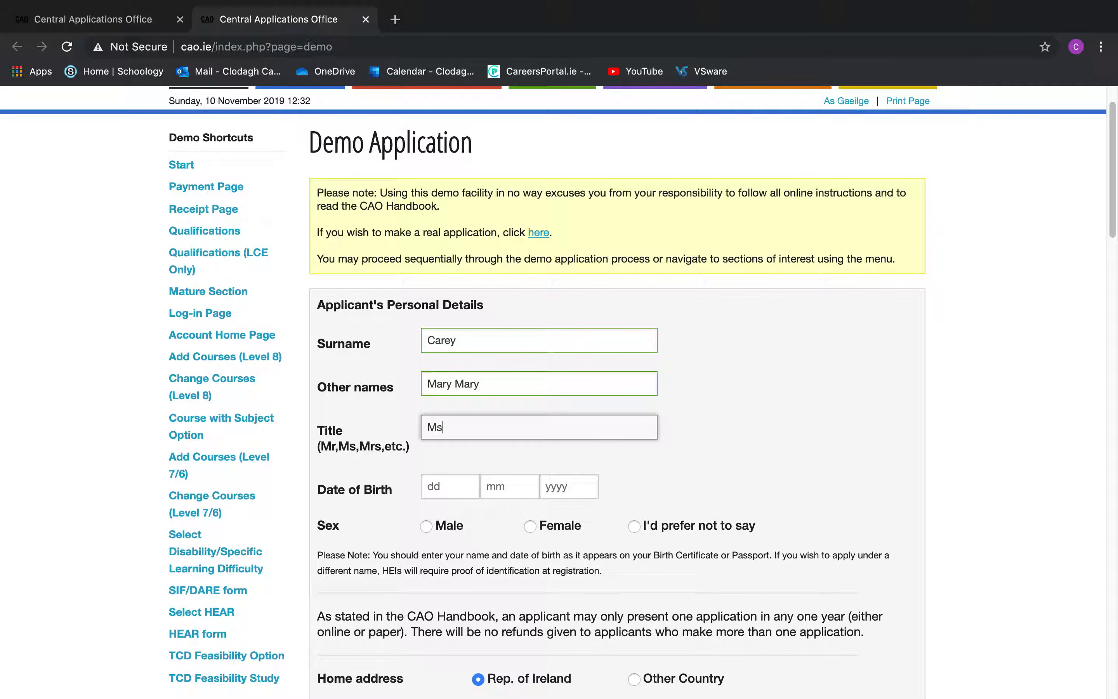
left_click(463, 483)
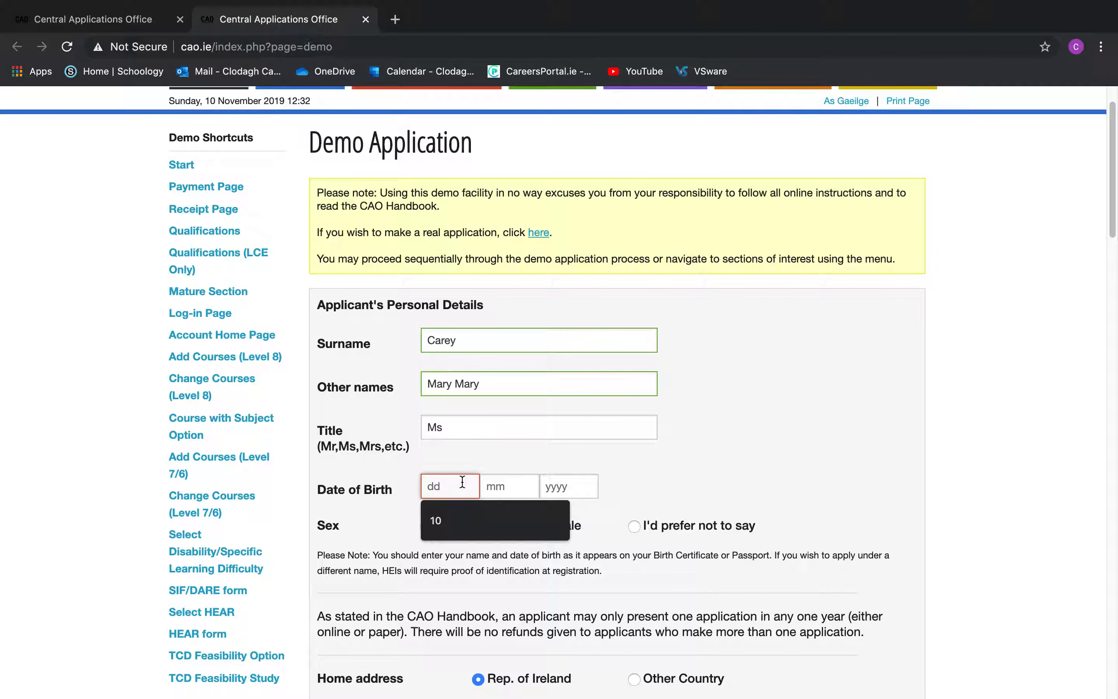
type("10")
left_click(511, 484)
type("03")
left_click(560, 486)
type("1990")
left_click(548, 526)
Enter the street and area in Address Lines 1 and 2
scroll(679, 506, "down", 5)
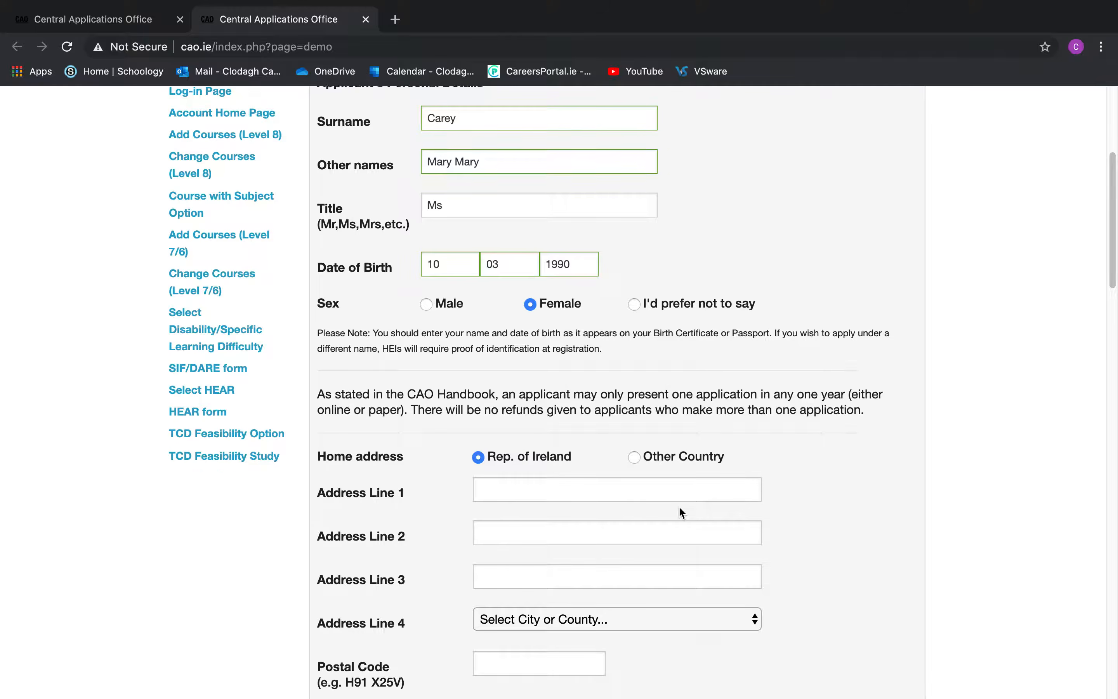
scroll(678, 506, "down", 2)
left_click(588, 412)
type("Hollystown Road")
left_click(568, 447)
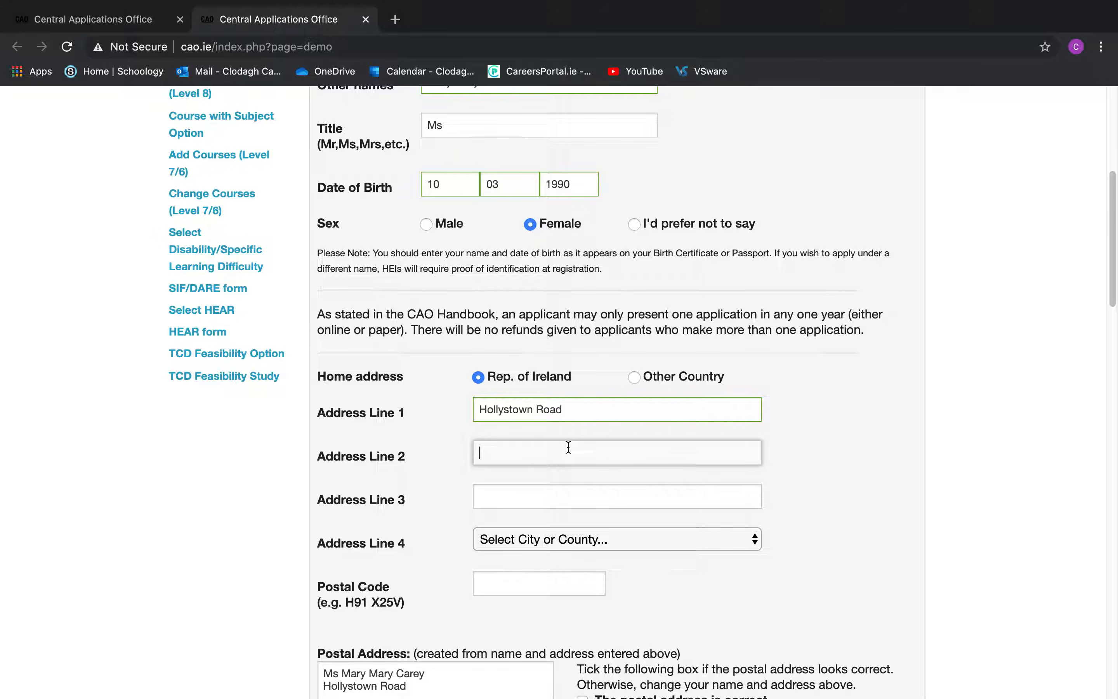
type("Tyr")
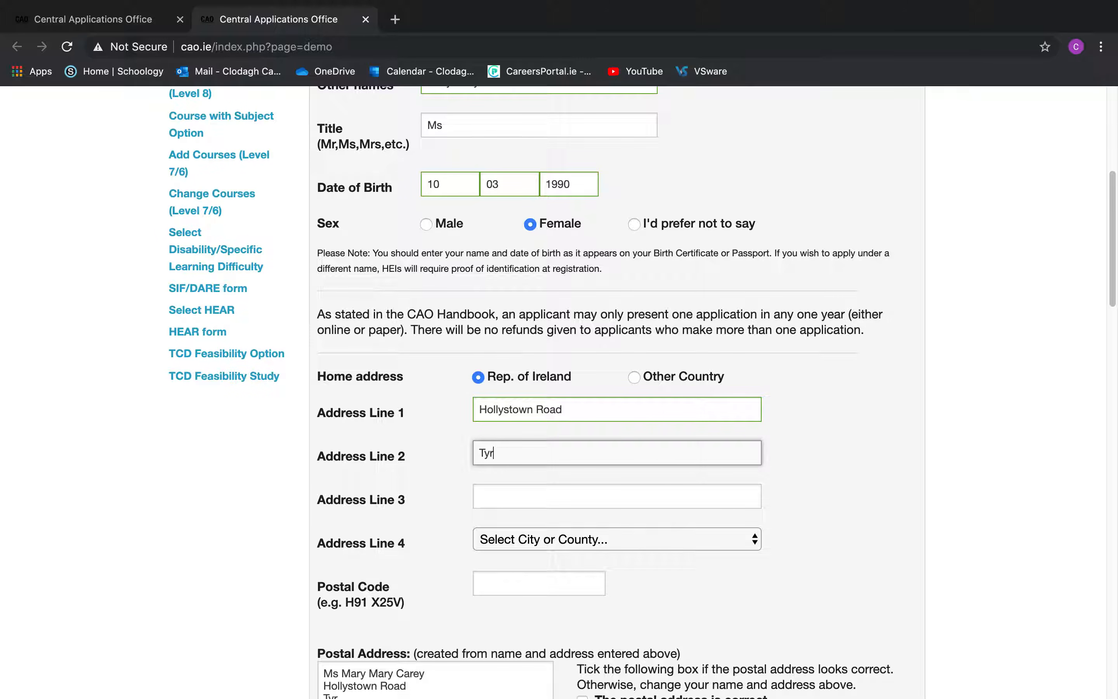
type("ellstown")
Choose the Dublin district in Address Line 4, then move to the Postal Code field
left_click(566, 494)
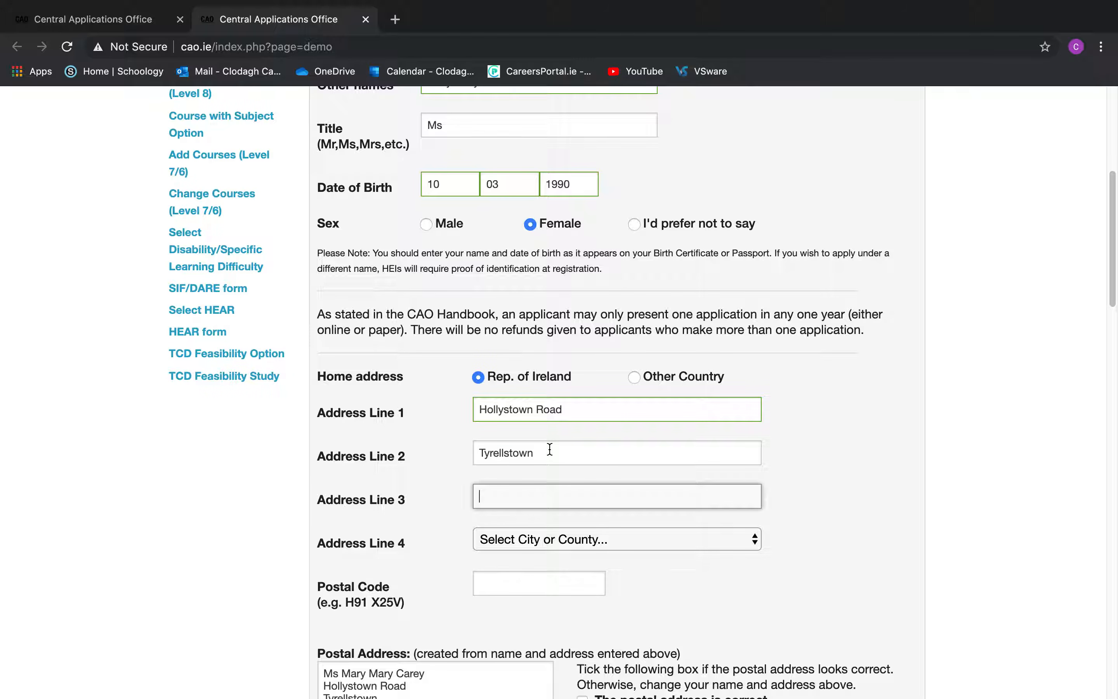
left_click(562, 539)
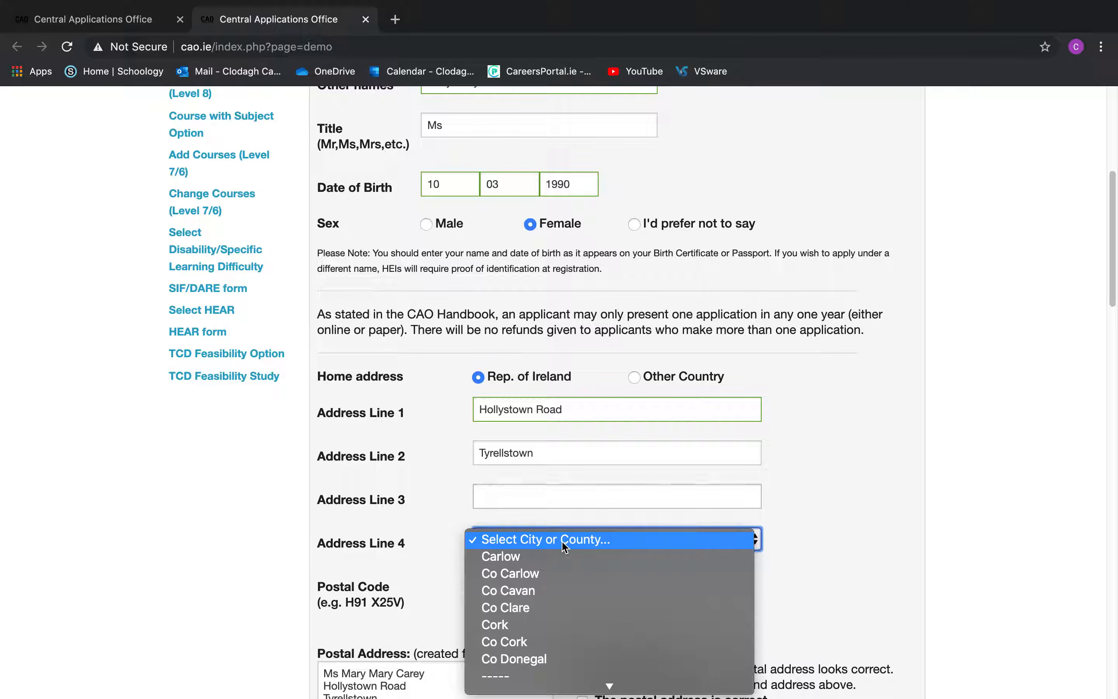
scroll(586, 590, "down", 5)
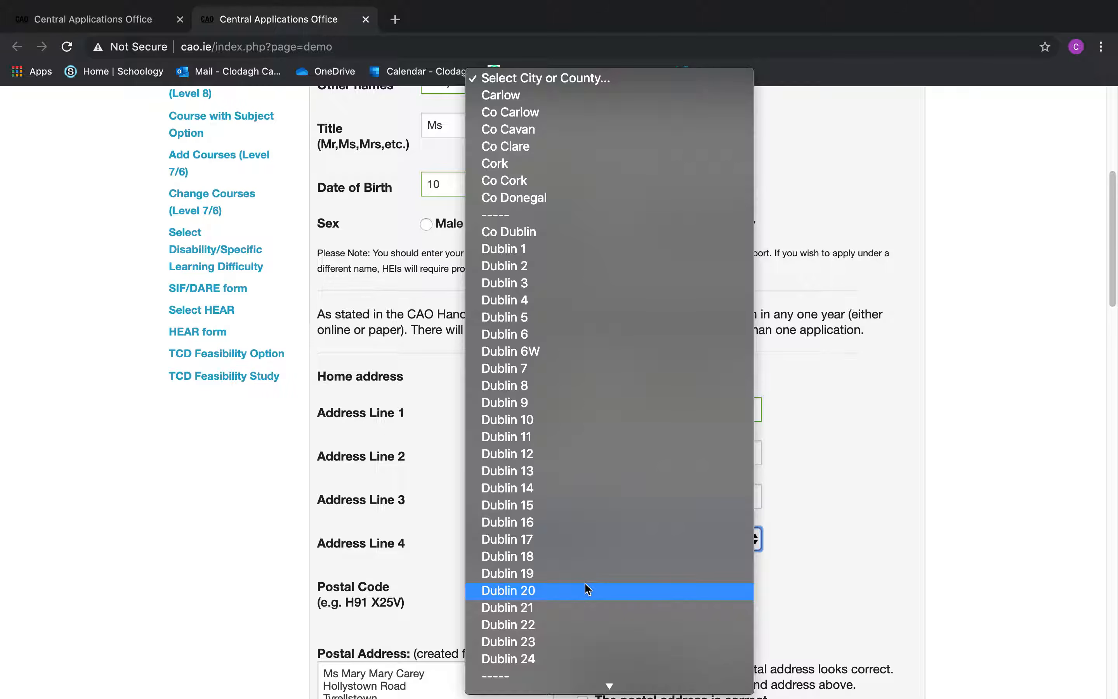
left_click(580, 509)
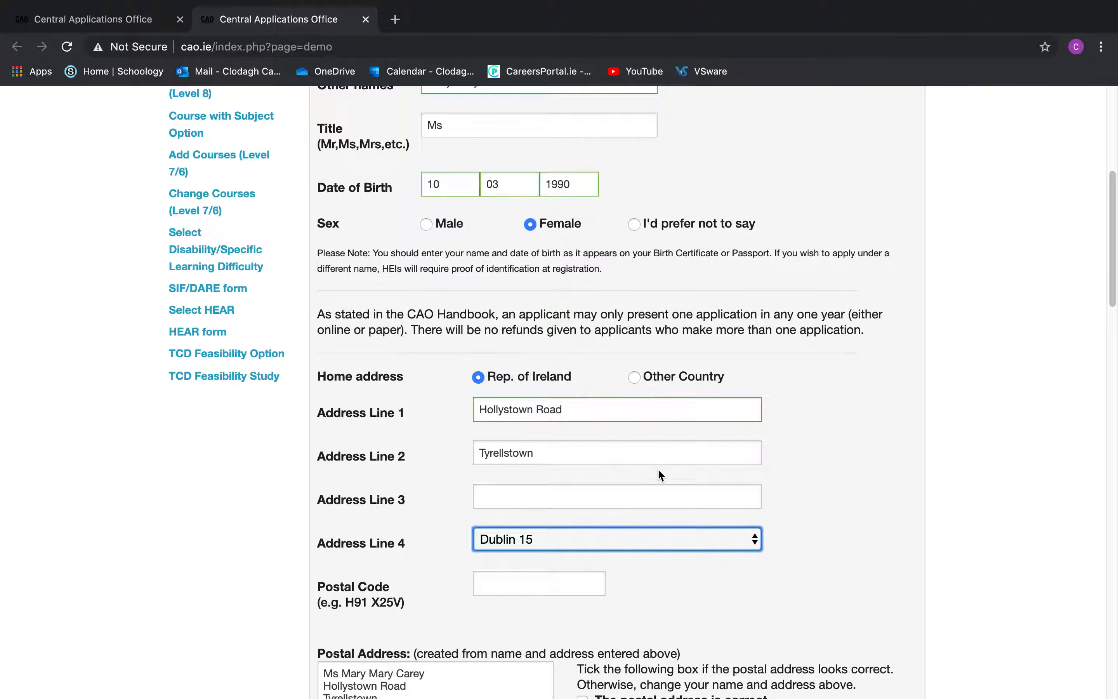
scroll(658, 468, "down", 5)
left_click(549, 435)
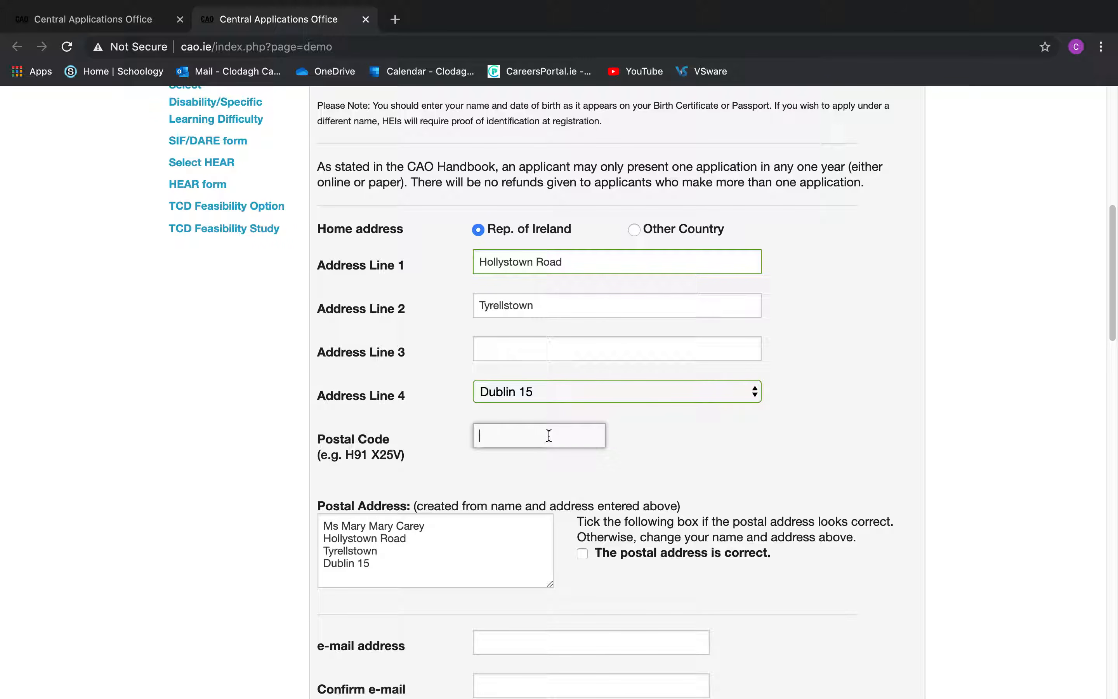
mouse_move(386, 16)
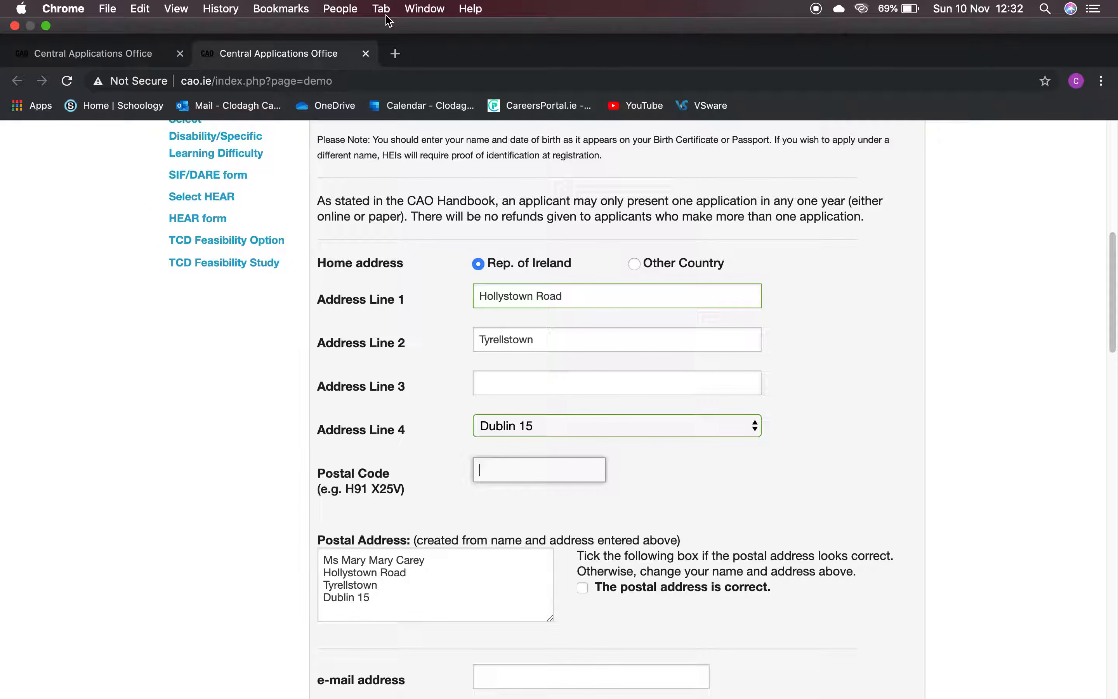
Search Google for 'find my eircode' in a new tab and open Eircode Finder
left_click(395, 54)
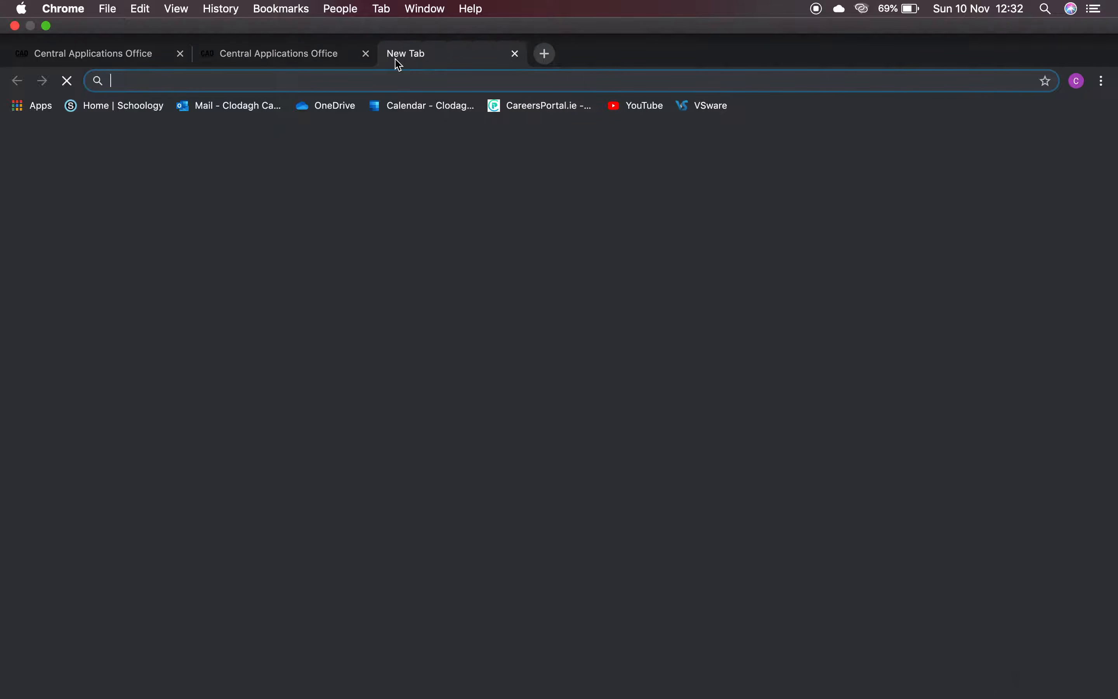
type("find ")
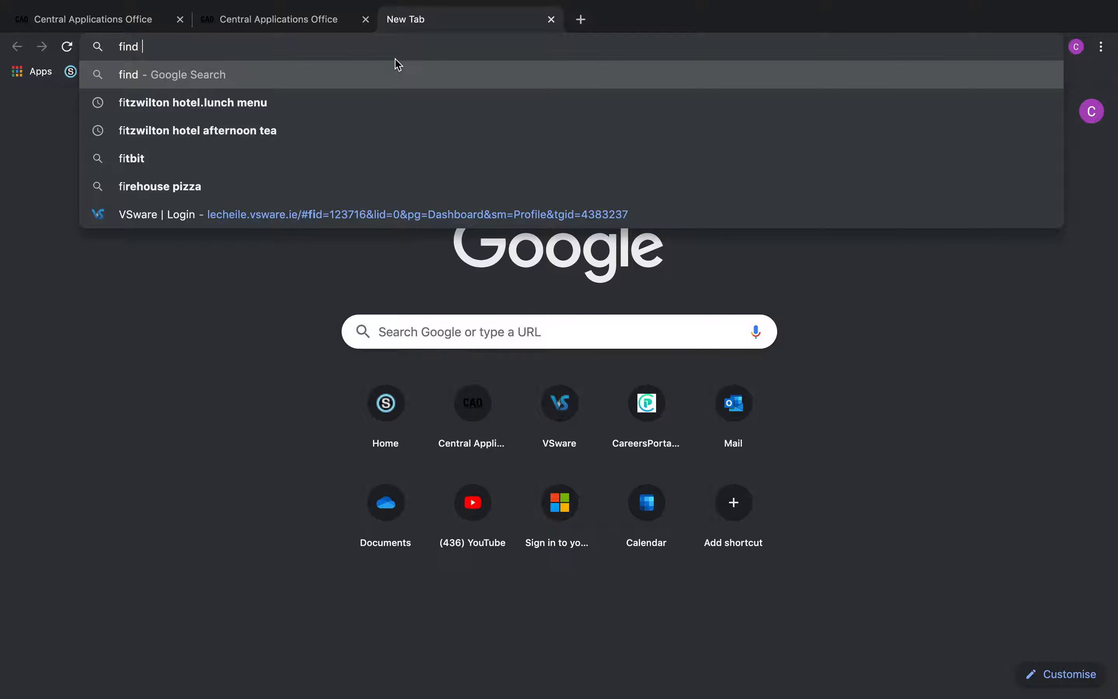
type("my eircode")
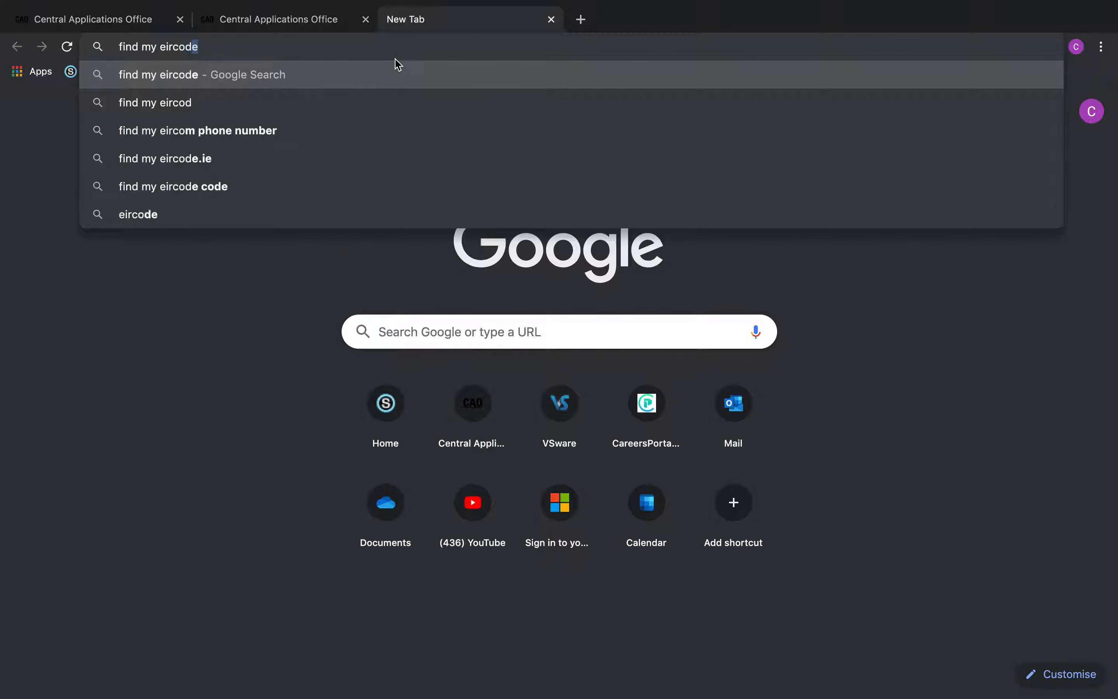
key("Return")
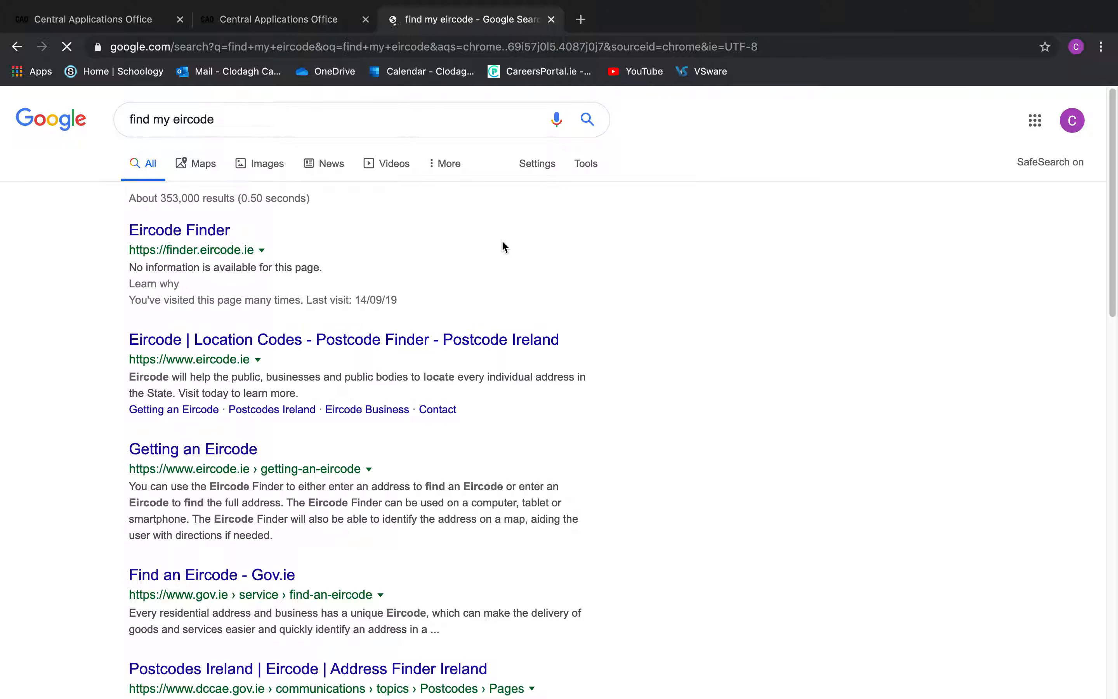
left_click(217, 231)
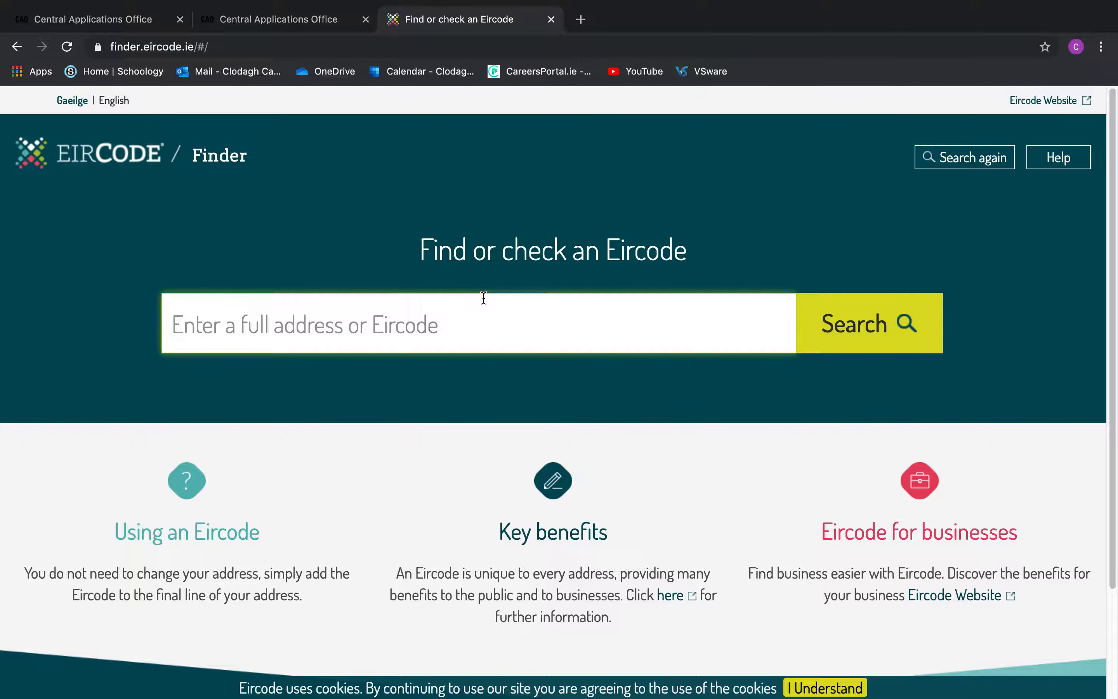
Look up the school's address in Eircode Finder, then clear the unsuccessful search
type("h")
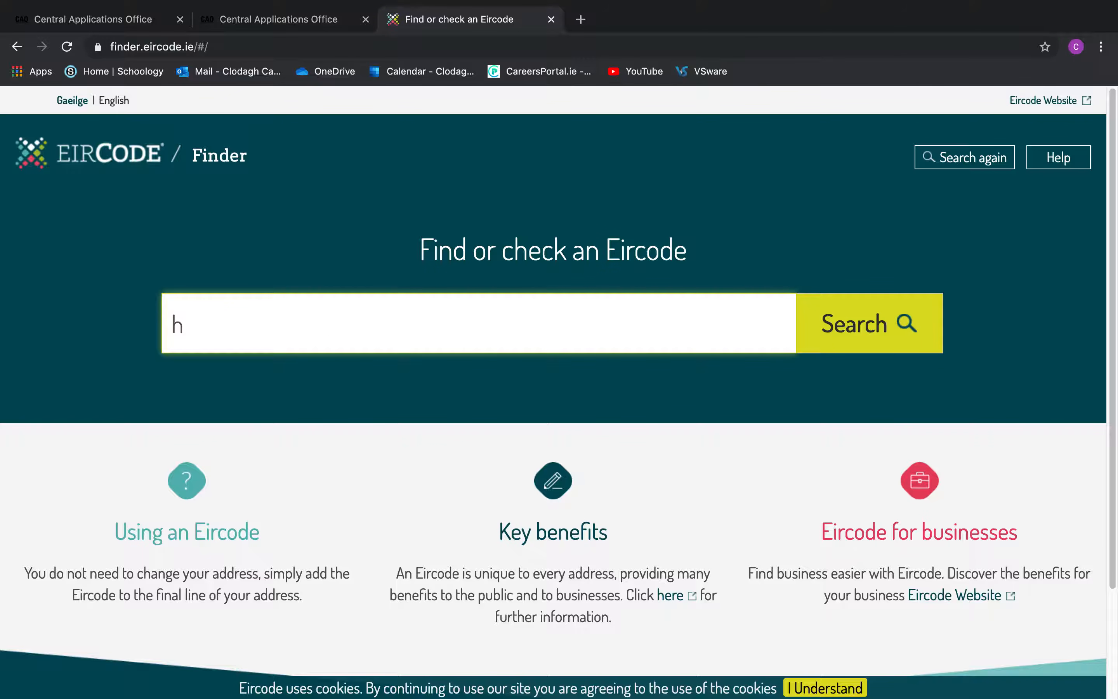
key("BackSpace")
type("le cheile")
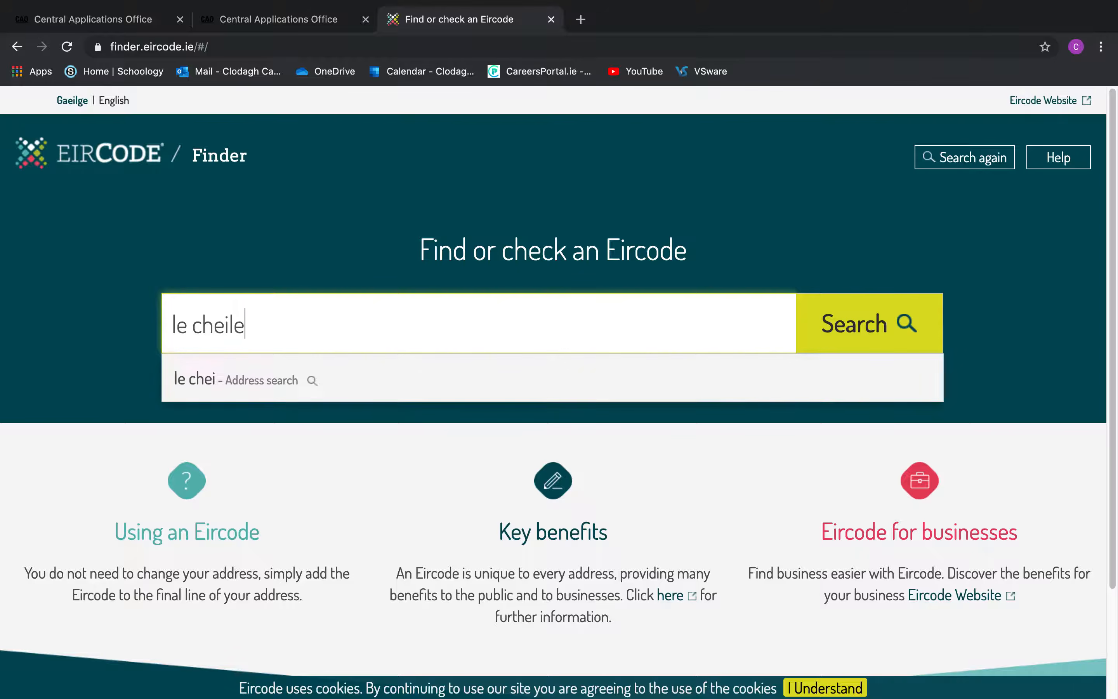
type(" secondary school hollystown road")
key("Return")
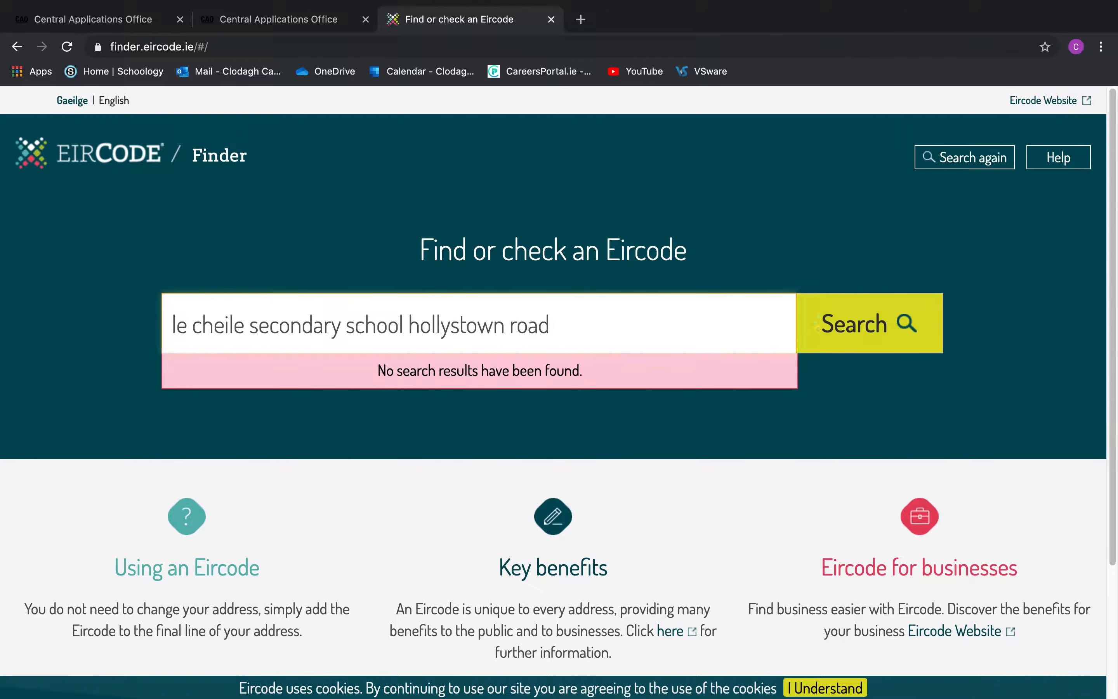
left_click_drag(564, 332, 153, 332)
key("BackSpace")
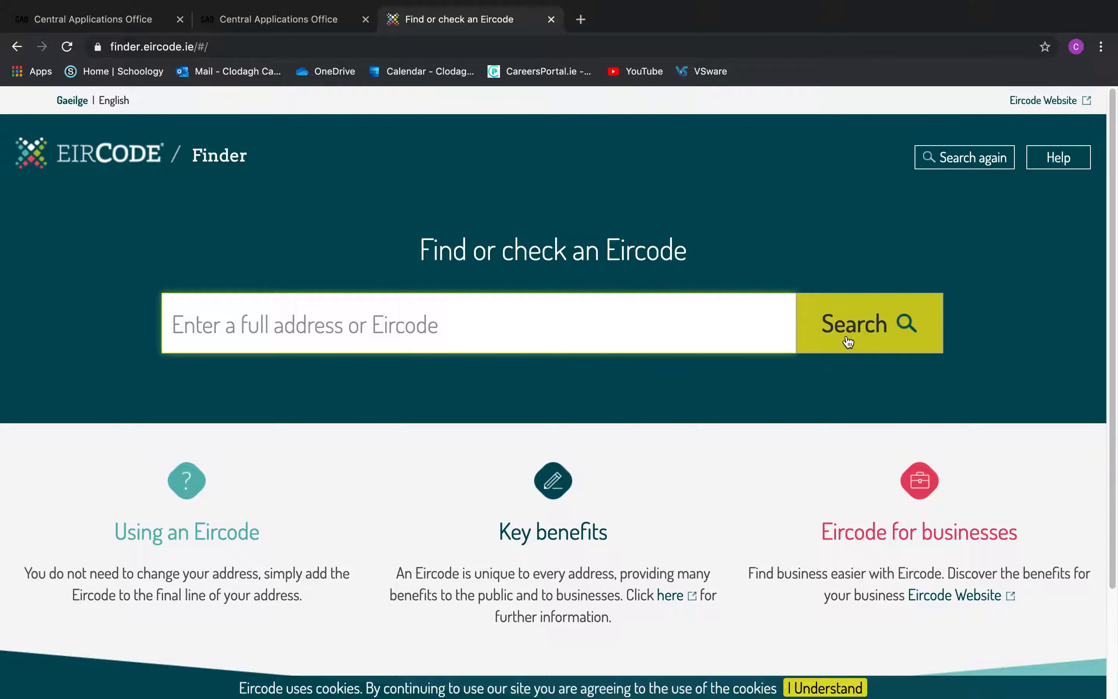
Back on the CAO form, confirm the postal address is correct and enter the e-mail address
left_click(320, 24)
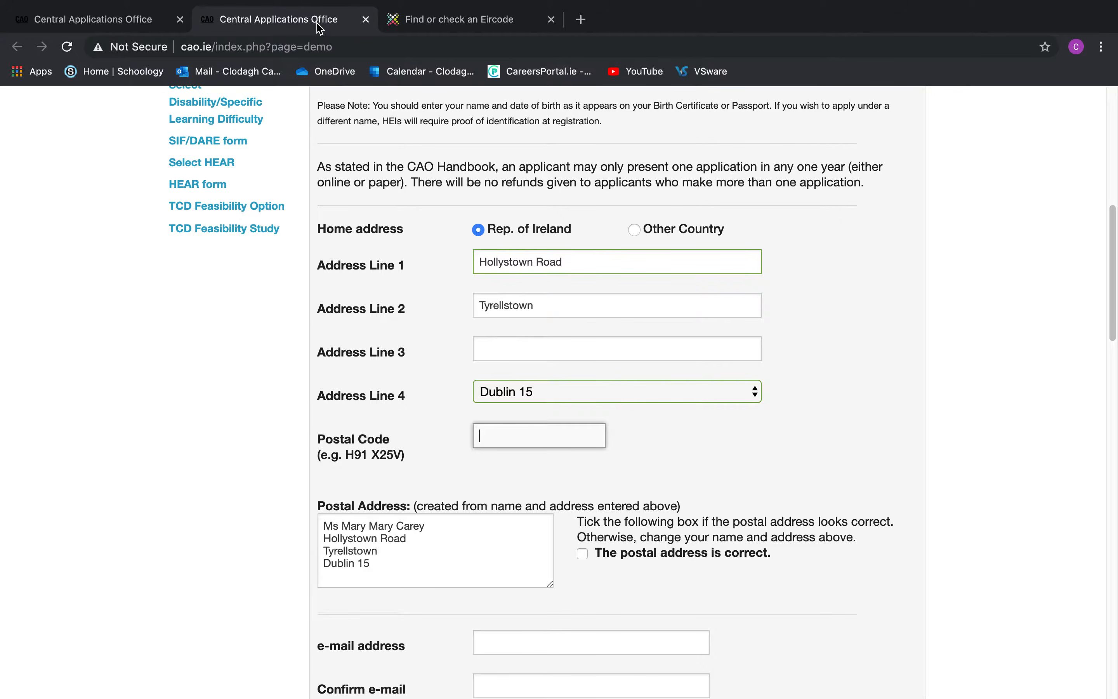
scroll(546, 358, "down", 6)
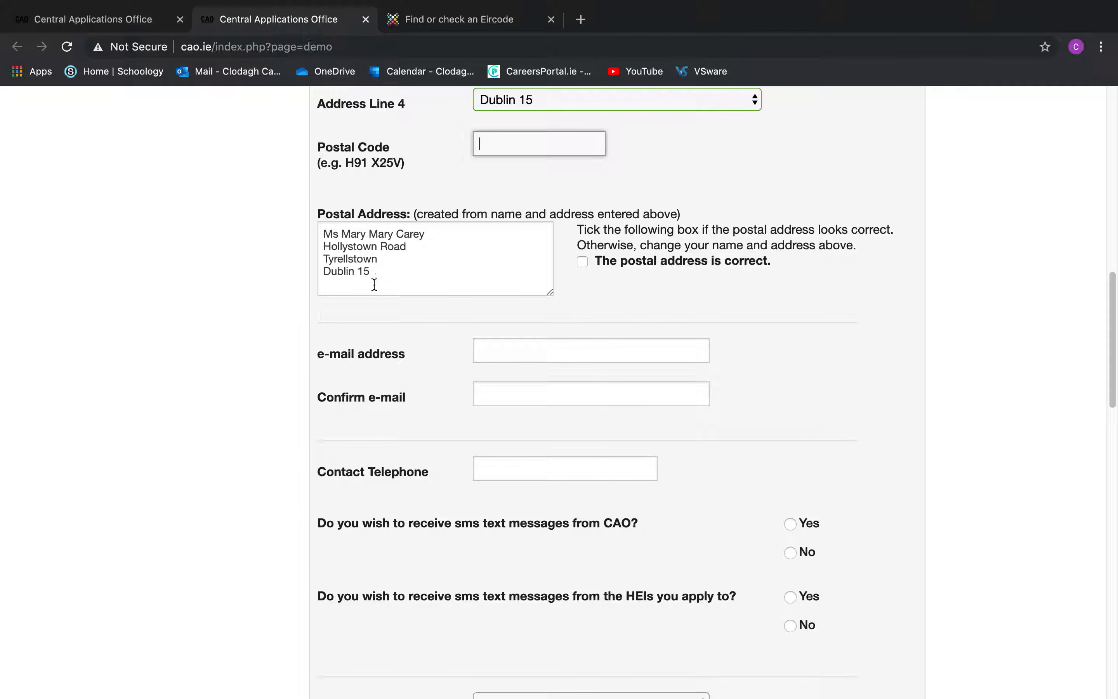
left_click(583, 263)
left_click(599, 348)
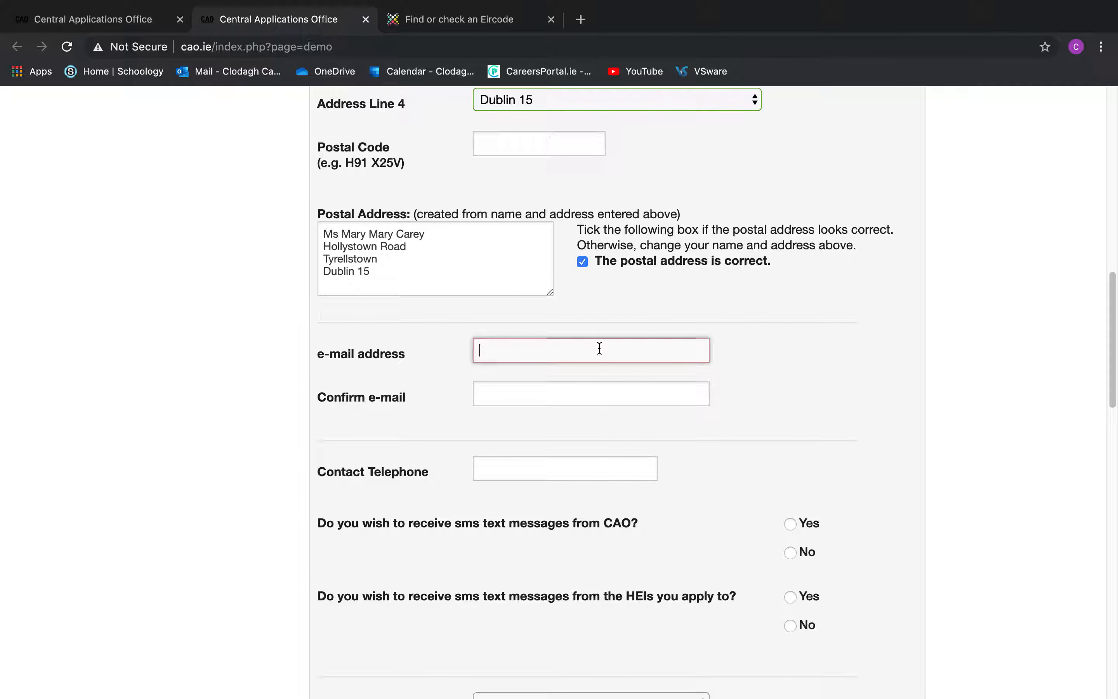
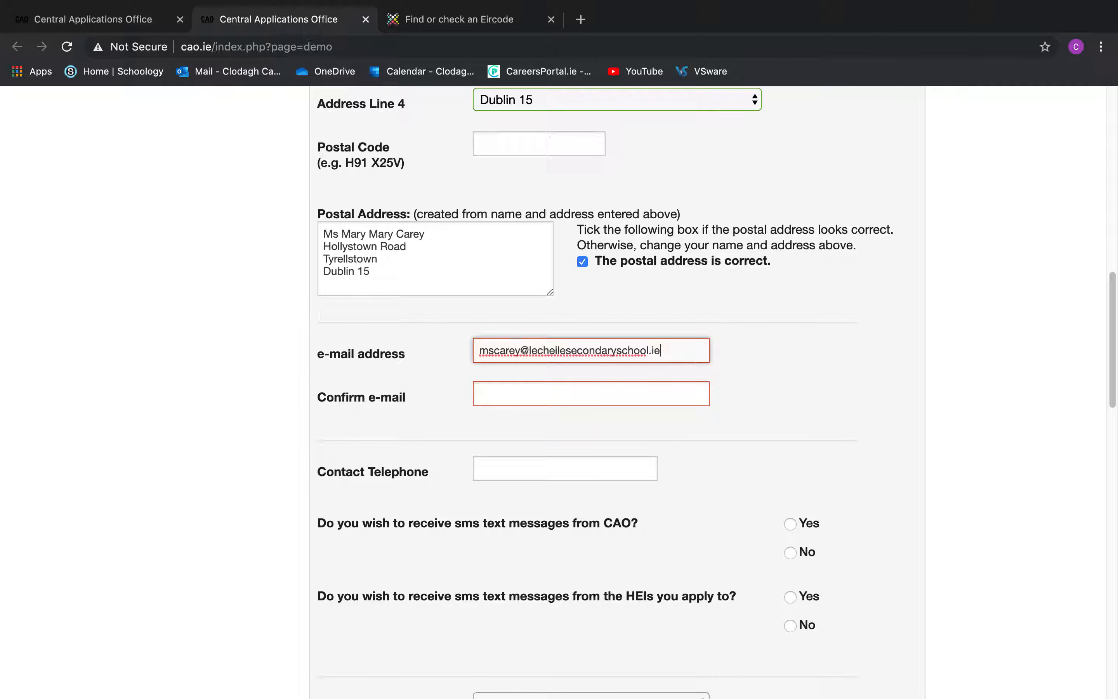
Re-enter the e-mail to confirm it and fill in the contact telephone number
left_click(598, 394)
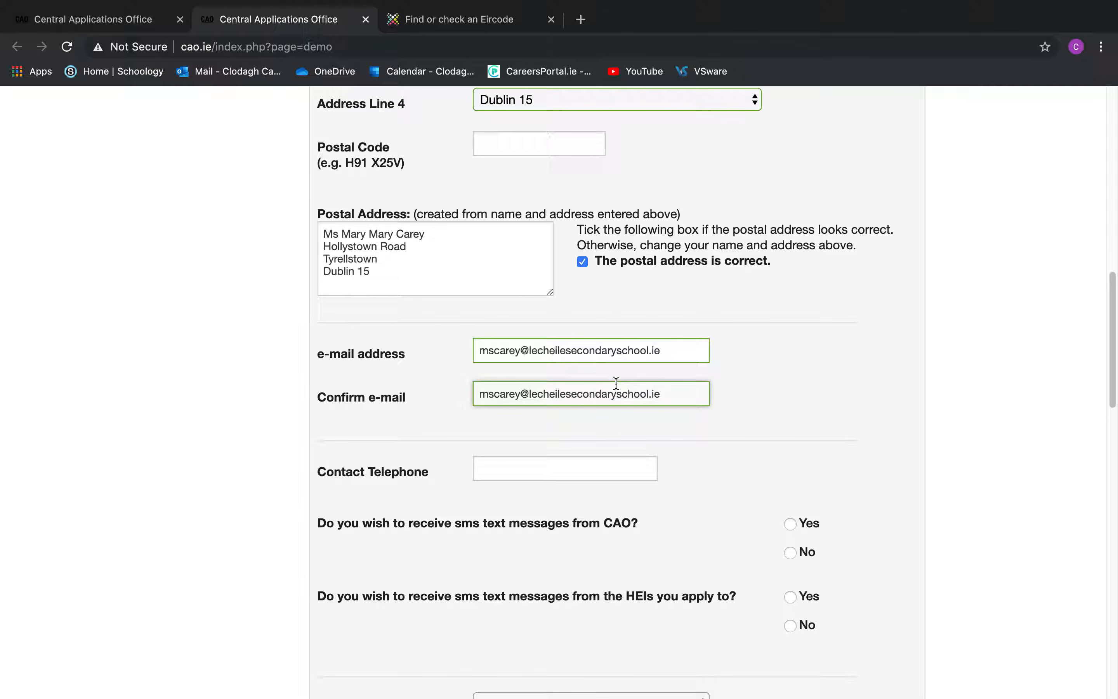
left_click(610, 475)
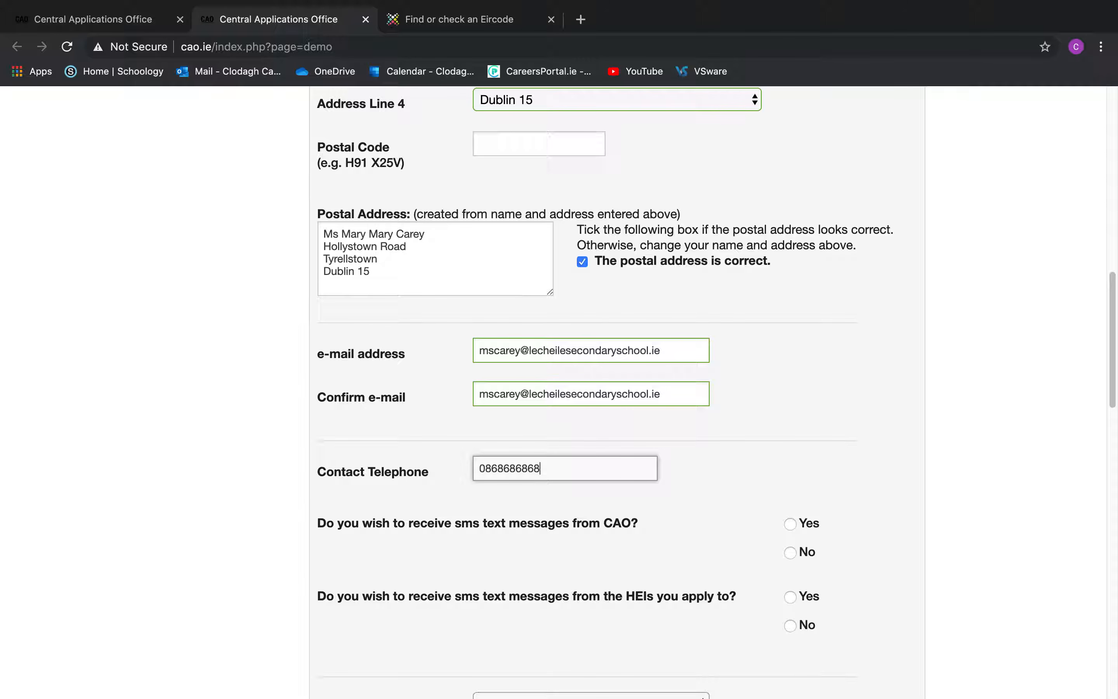
scroll(705, 454, "down", 3)
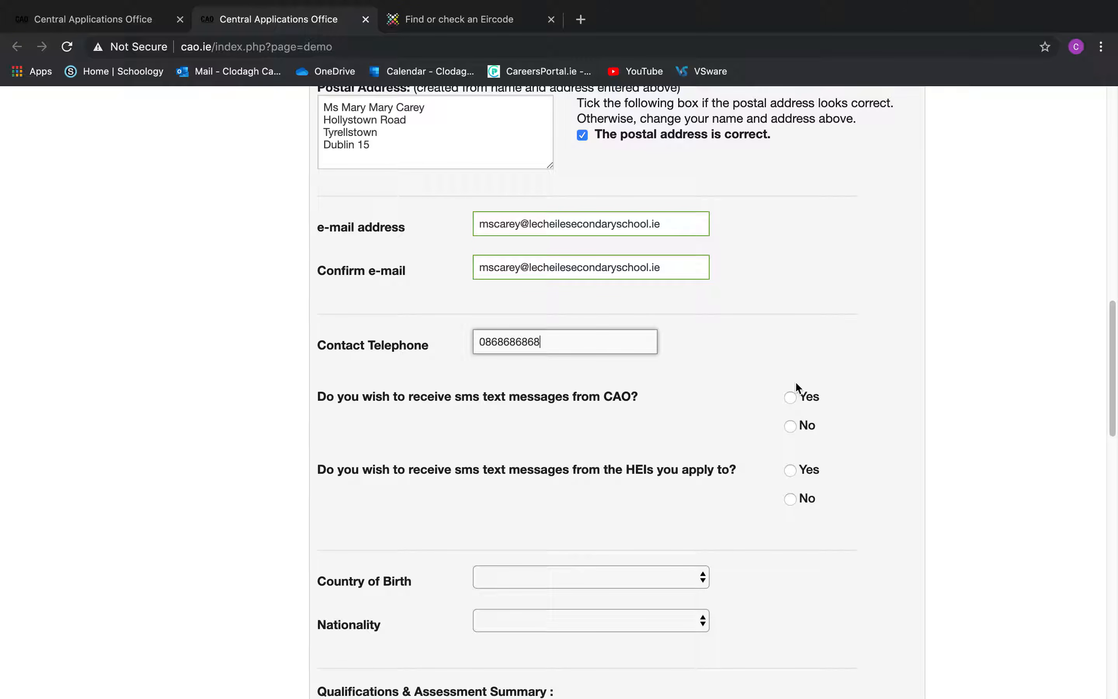
Opt in to SMS messages and set the dialling code to Ireland [353]
left_click(791, 398)
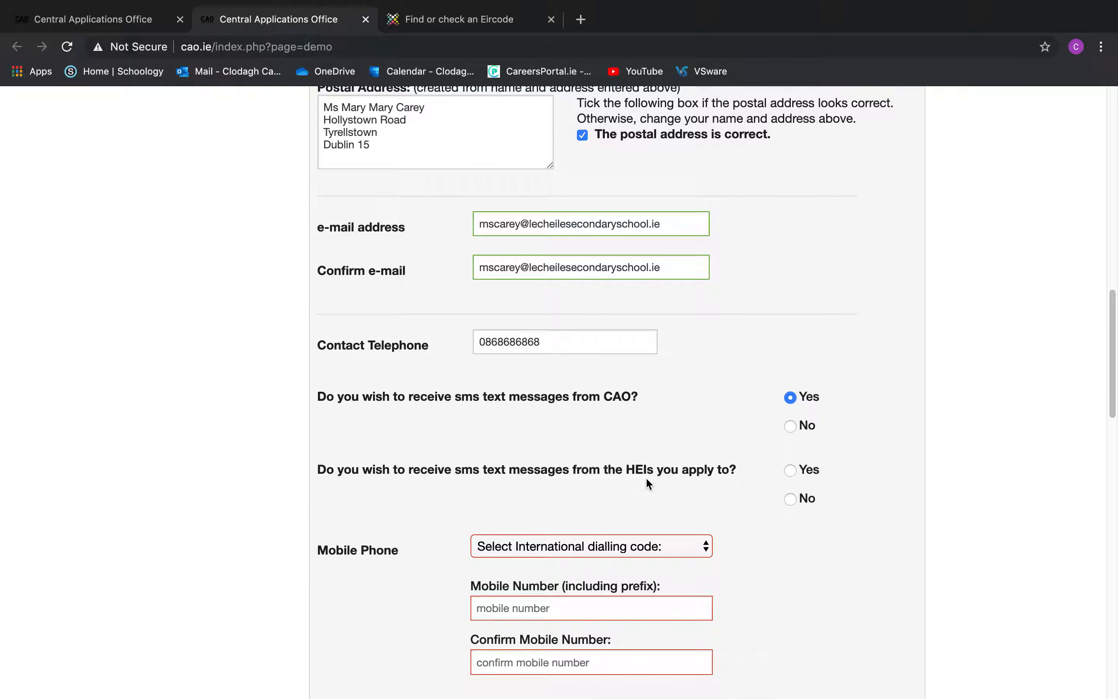
scroll(647, 480, "down", 3)
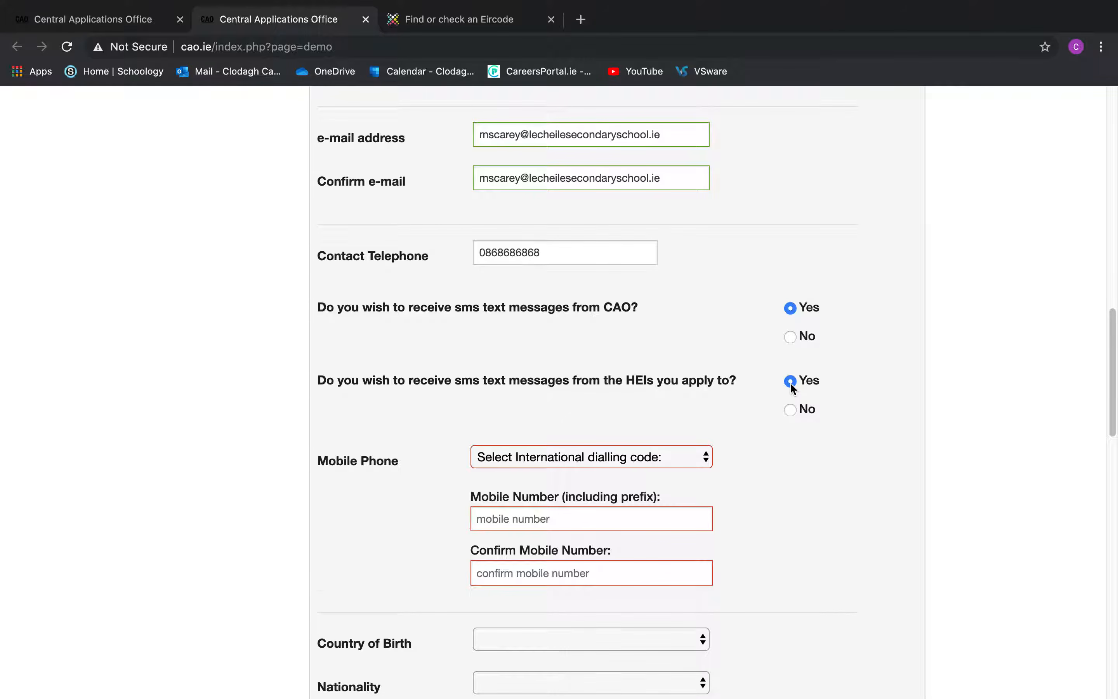
scroll(791, 381, "down", 3)
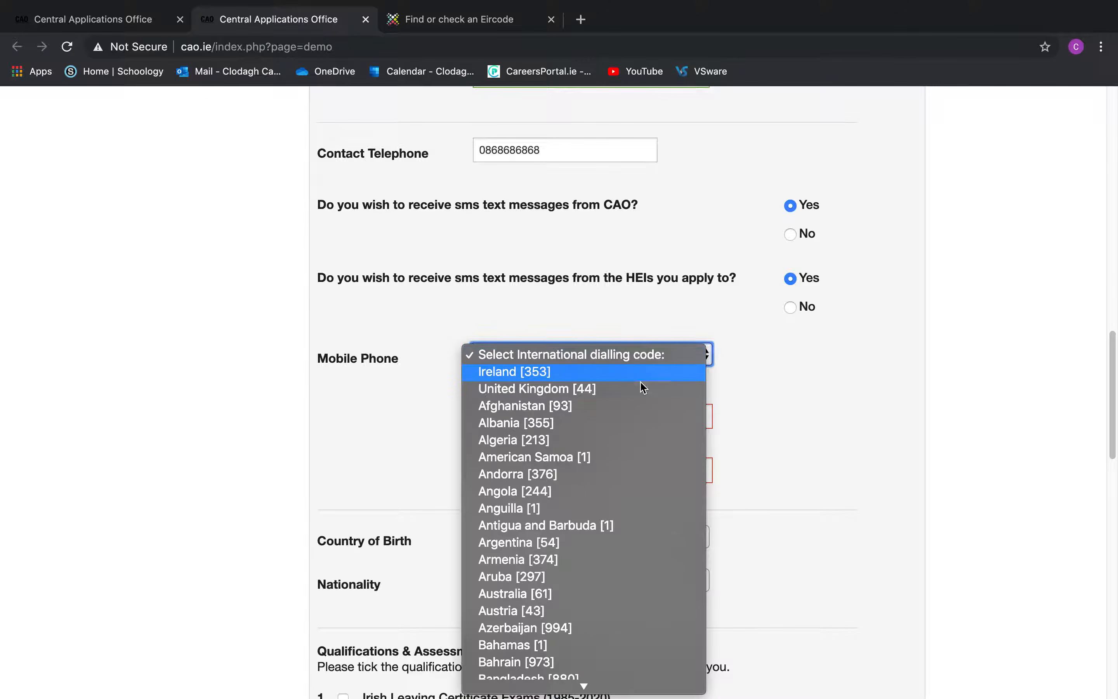
left_click(640, 373)
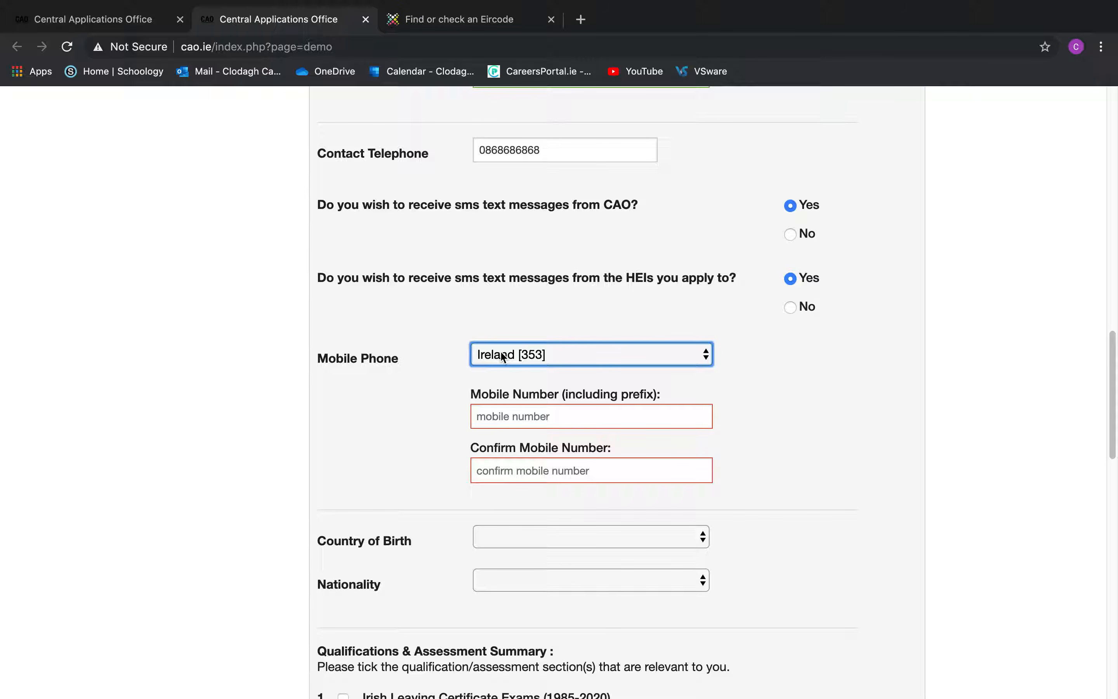
left_click(601, 359)
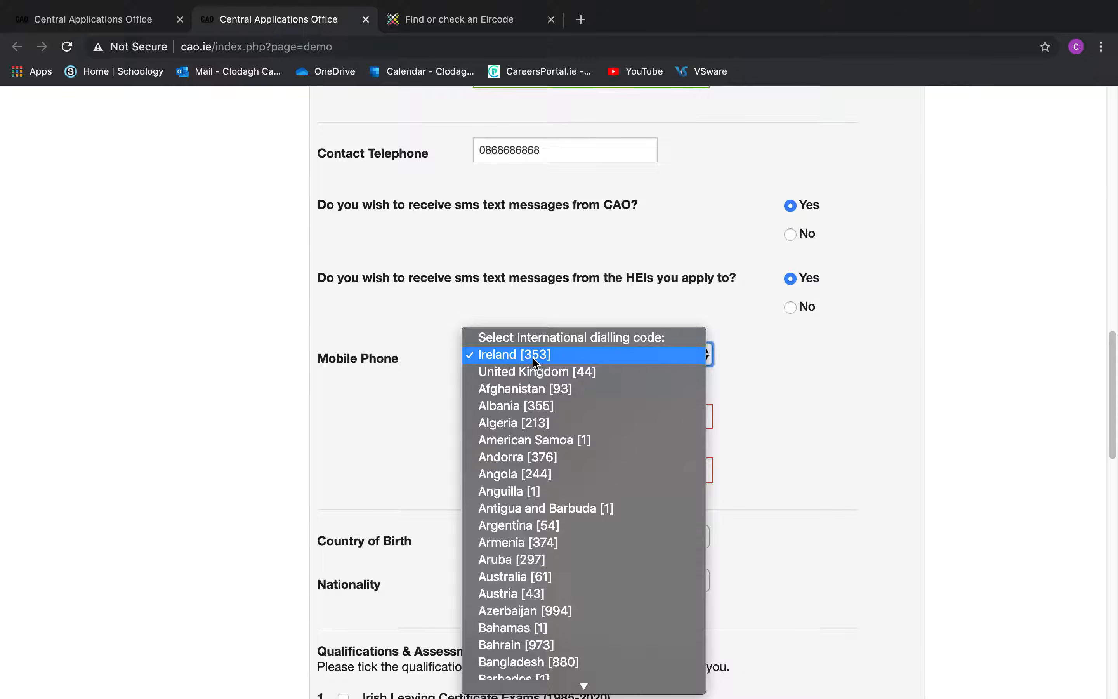
left_click(553, 356)
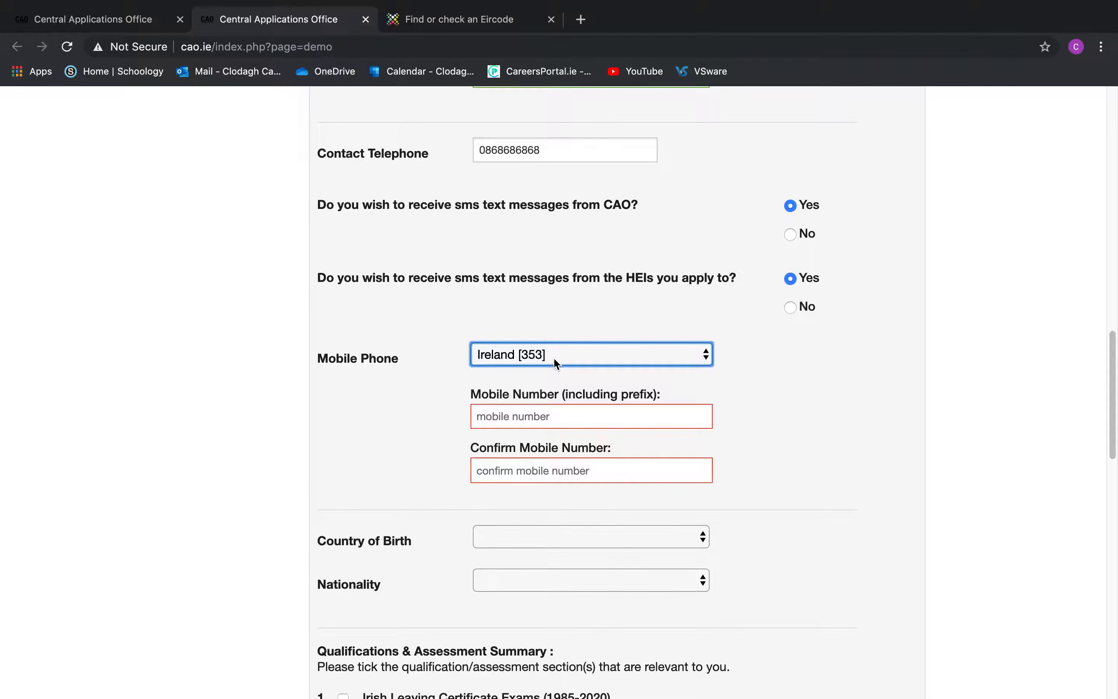
Fill and confirm the mobile number via autofill, and set Country of Birth to Ireland
left_click(530, 413)
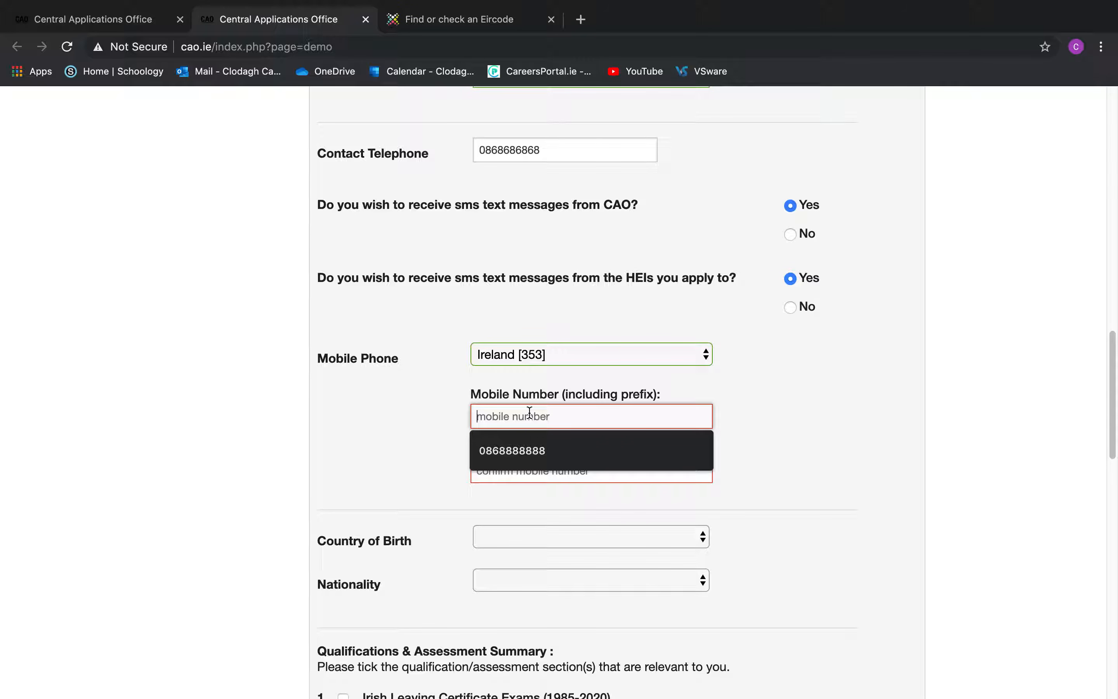
left_click(531, 461)
left_click(530, 471)
type("086")
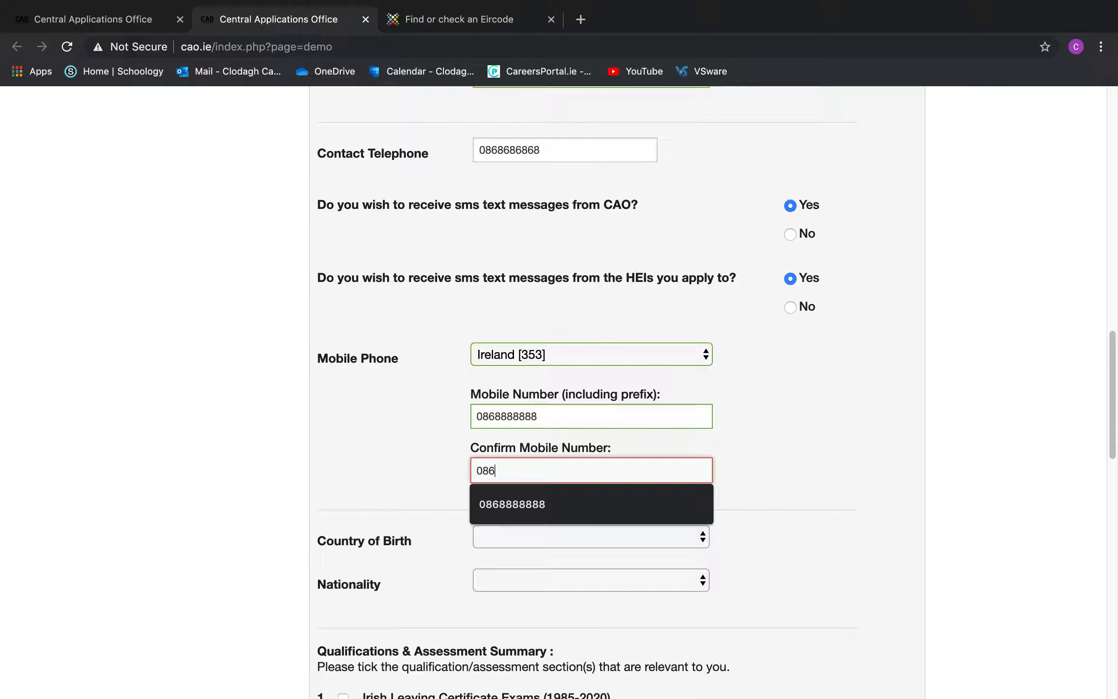
left_click(545, 507)
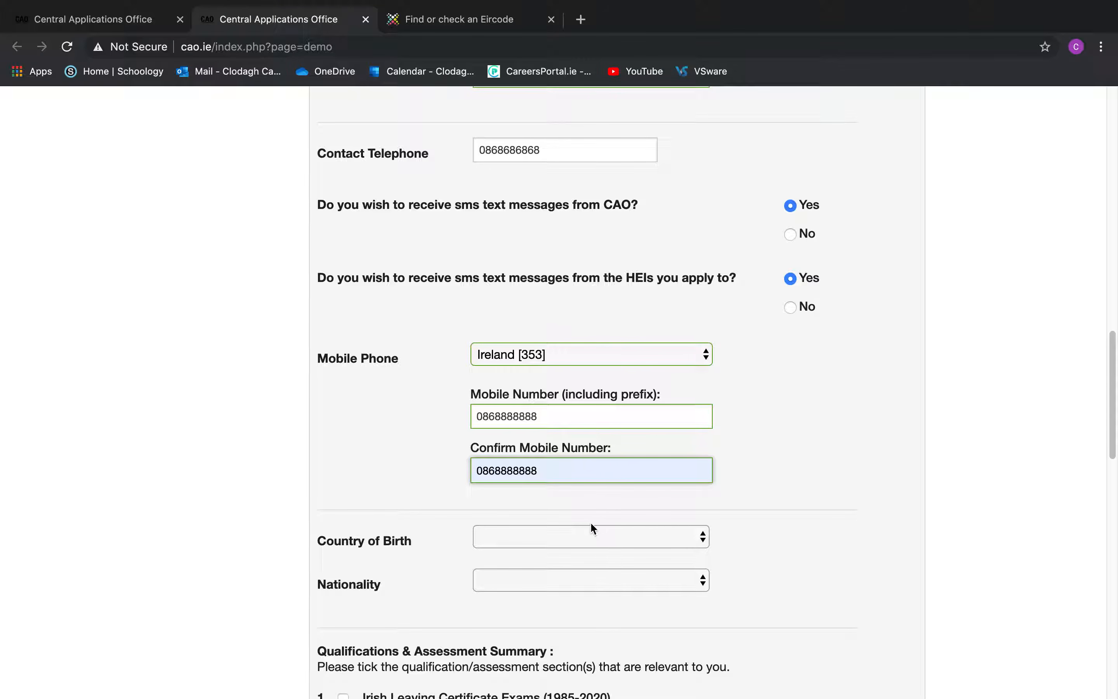
left_click(591, 536)
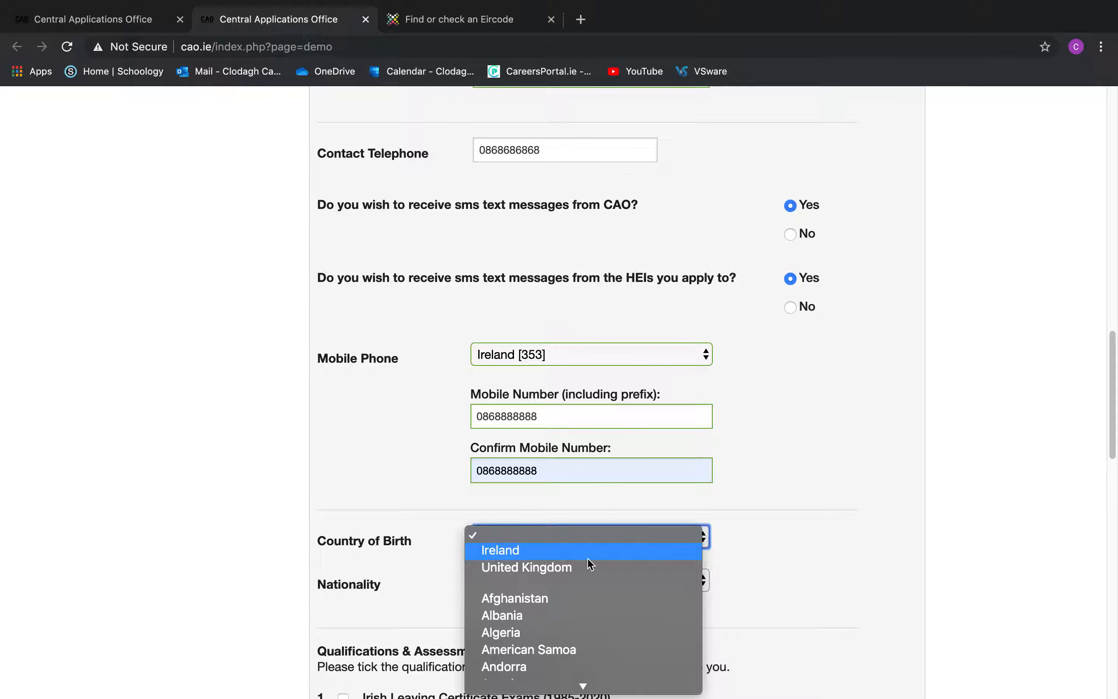
left_click(588, 558)
Choose Ireland as Nationality, then scroll down to the Qualifications & Assessment Summary
scroll(713, 475, "down", 5)
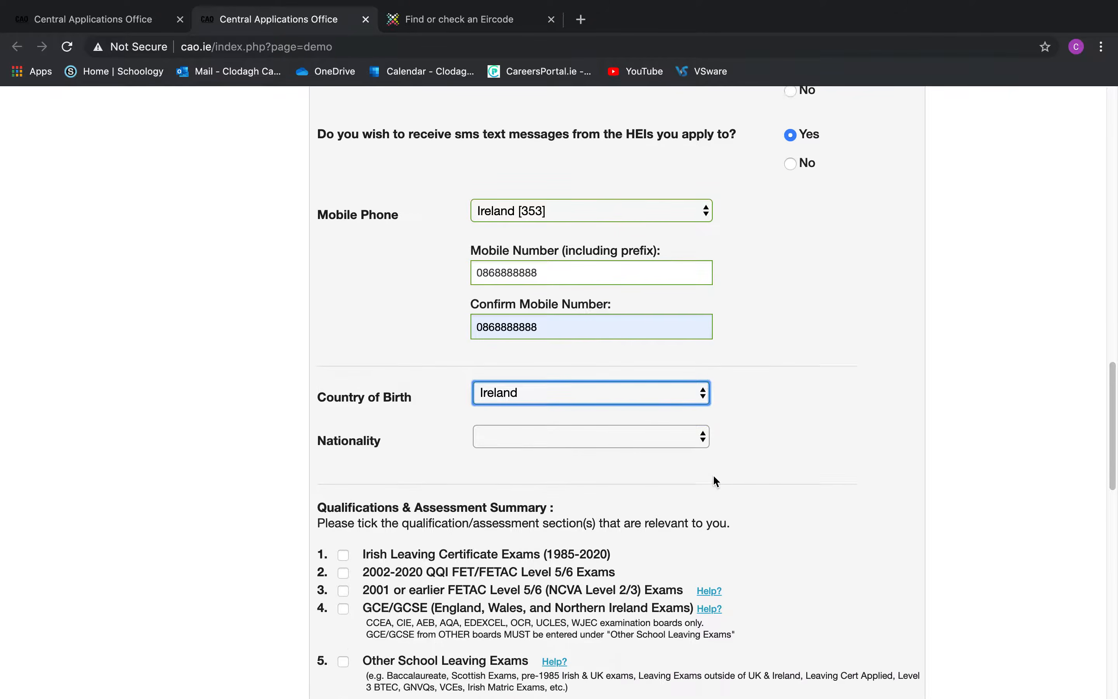
left_click(664, 423)
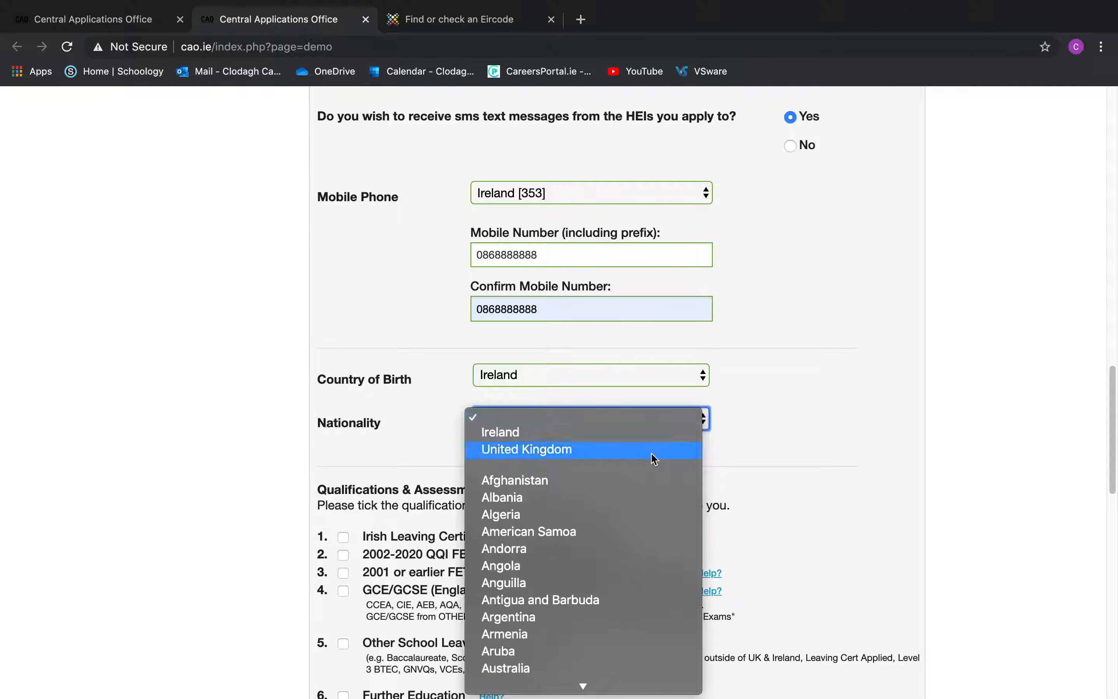
left_click(613, 436)
scroll(613, 435, "down", 2)
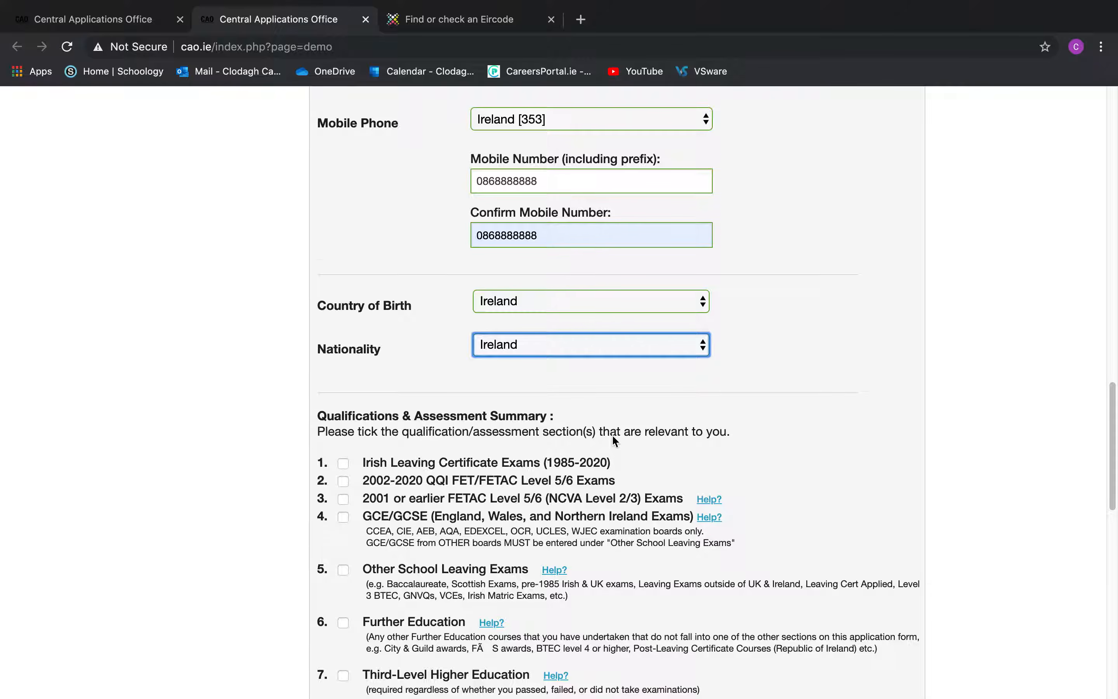
scroll(611, 441, "down", 5)
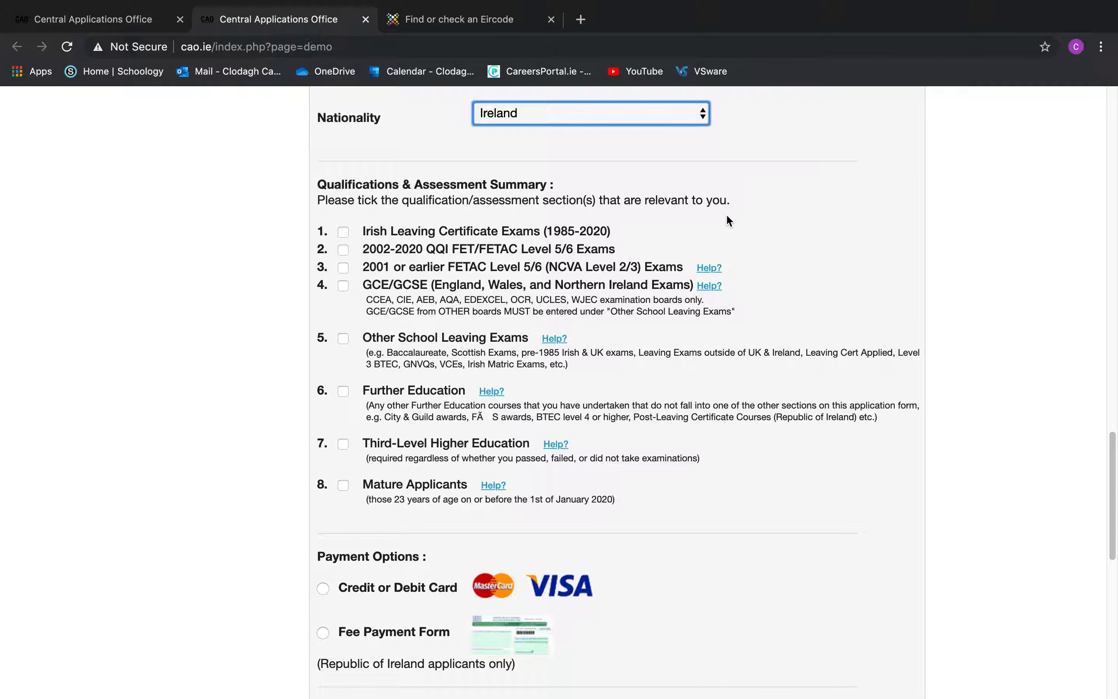
Tick checkbox 1, Irish Leaving Certificate Exams (1985-2020), in the Qualifications & Assessment Summary
left_click(344, 233)
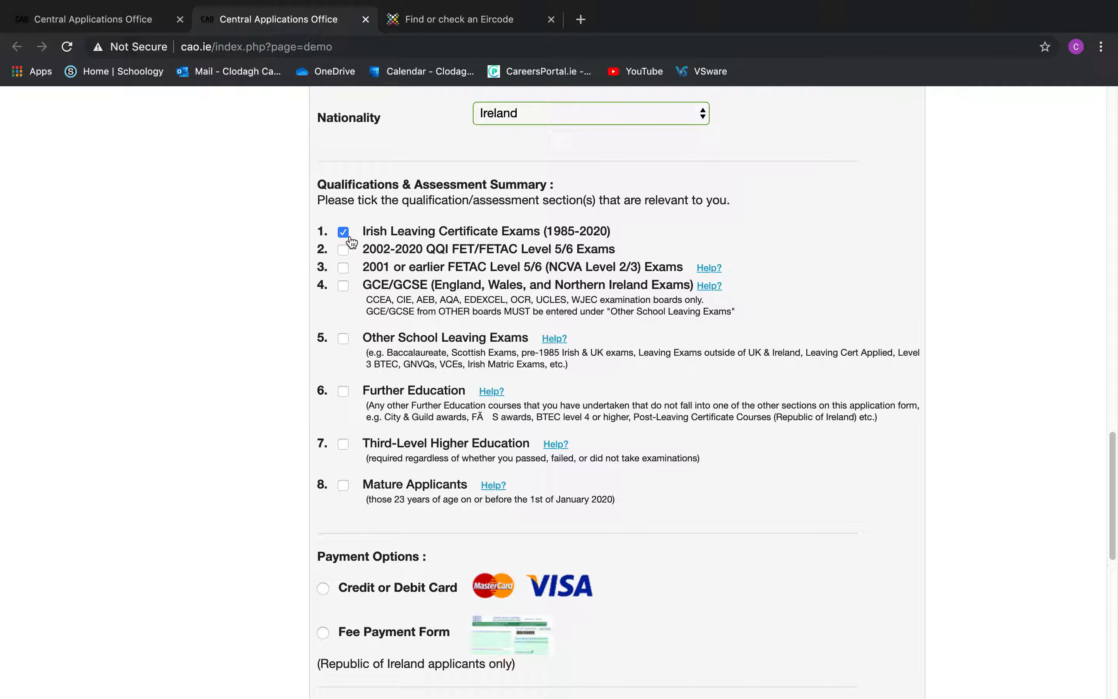
scroll(482, 385, "down", 5)
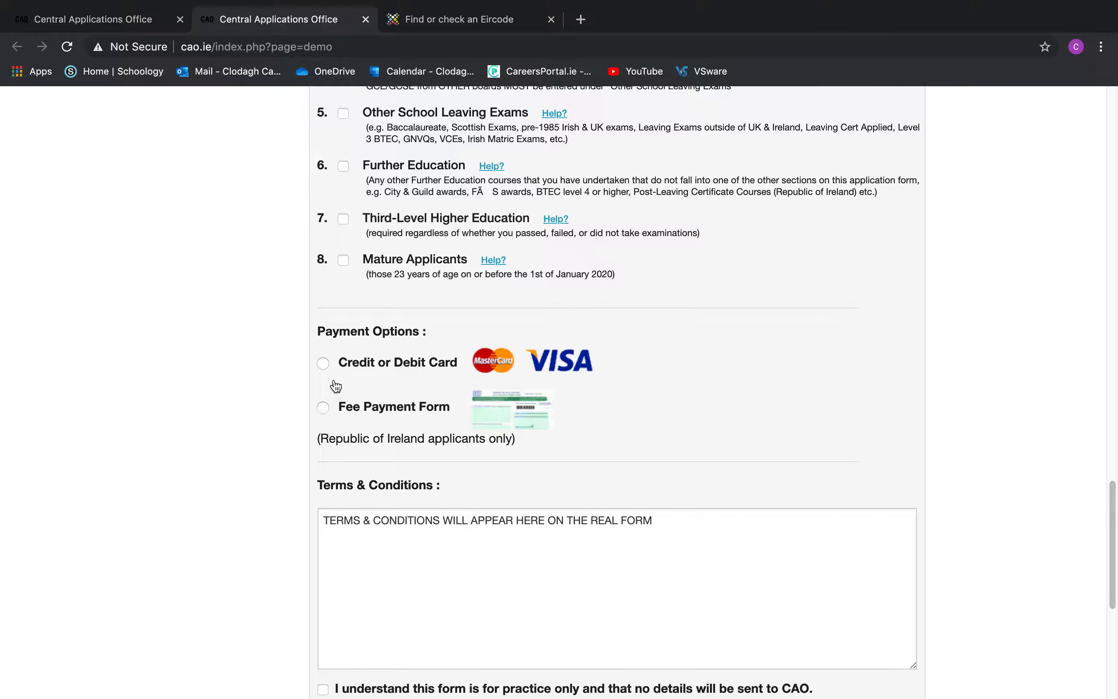
Choose Credit or Debit Card payment, accept the charges and acknowledge the practice-only notice
left_click(321, 365)
scroll(532, 456, "down", 5)
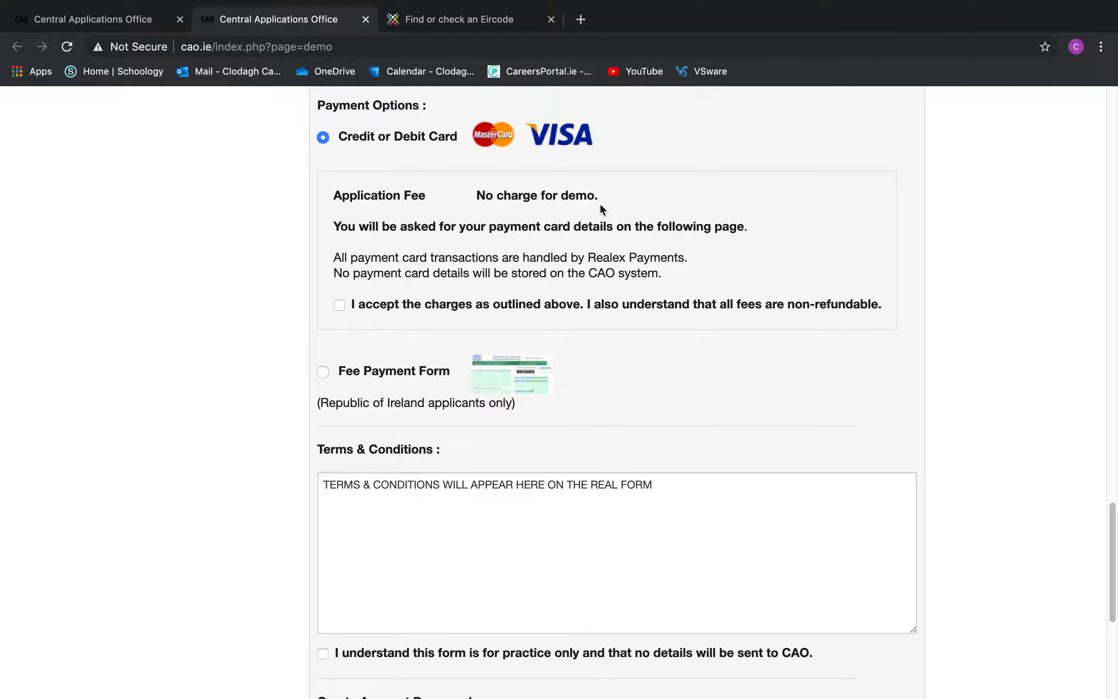
left_click(341, 306)
scroll(536, 444, "down", 5)
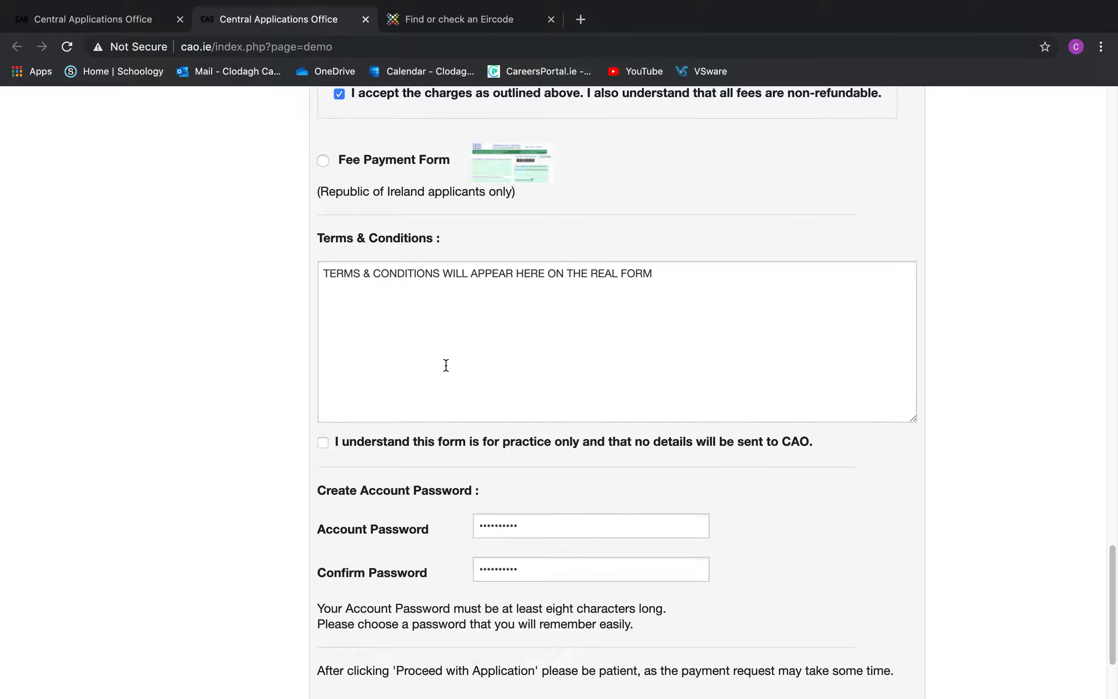
left_click(323, 442)
scroll(778, 419, "down", 3)
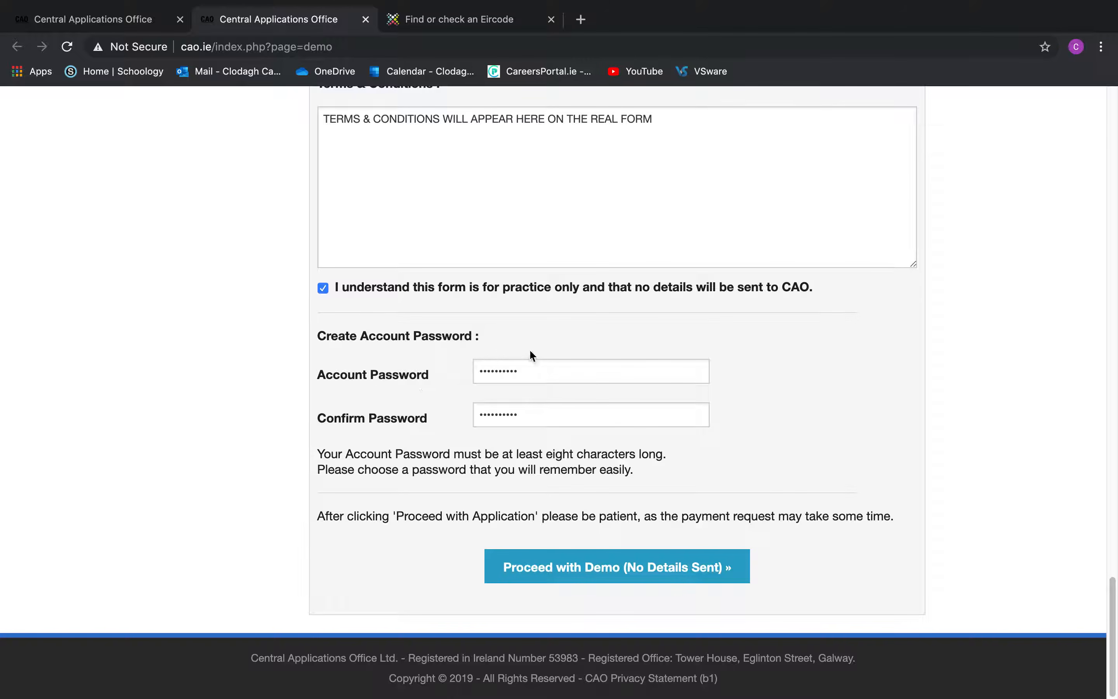
Fill the account password and its confirmation, then Proceed with Demo
left_click(538, 413)
left_click(531, 370)
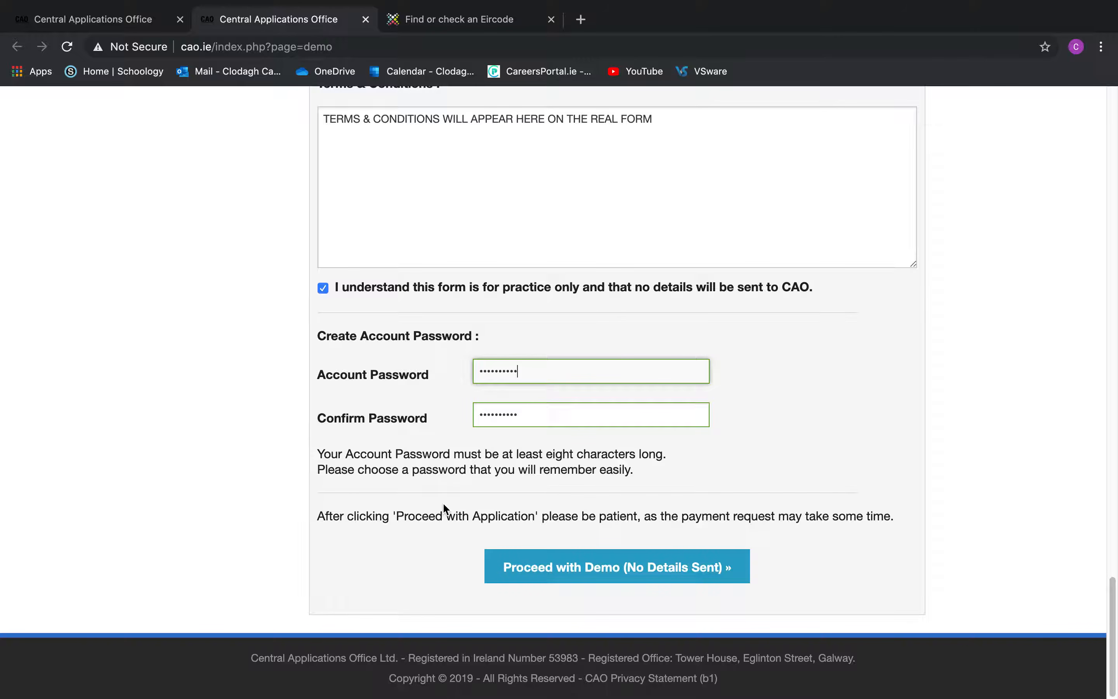
left_click(576, 558)
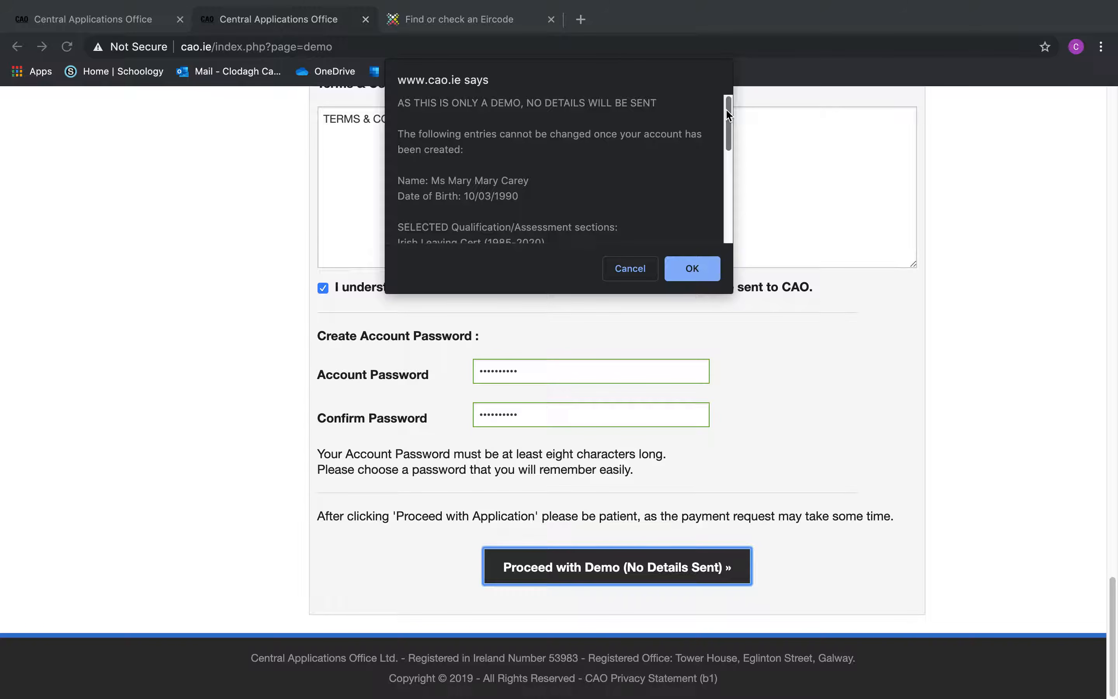
OK the name, birth date and qualification summary, then pass the no-charge payment page to the receipt
left_click_drag(726, 111, 726, 208)
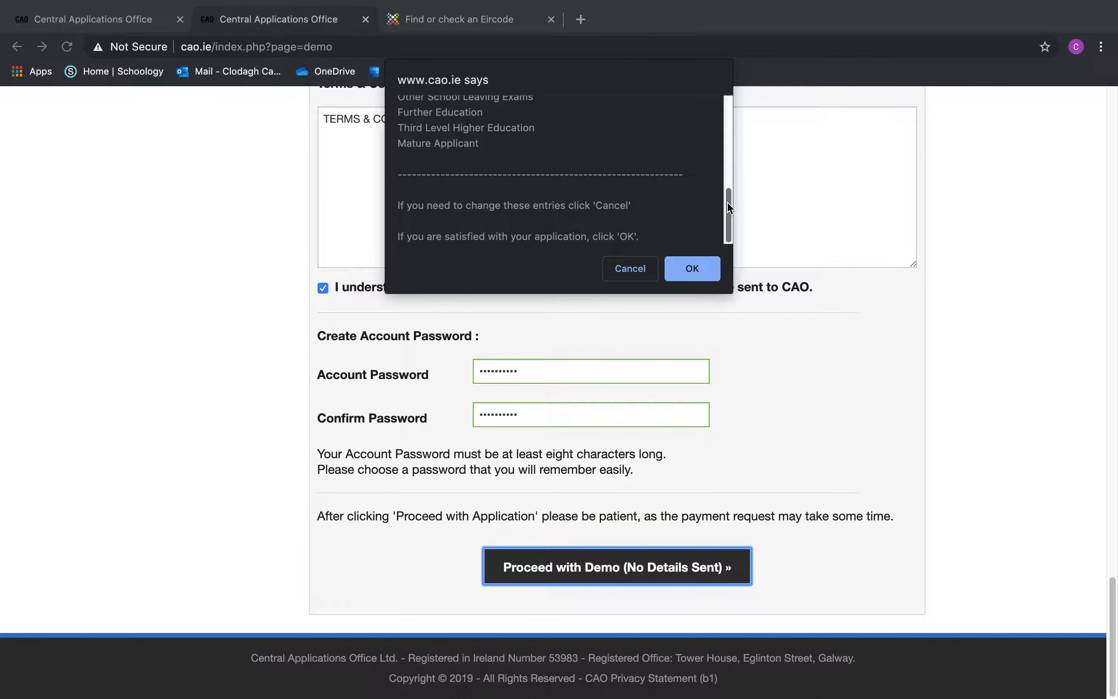
left_click(699, 279)
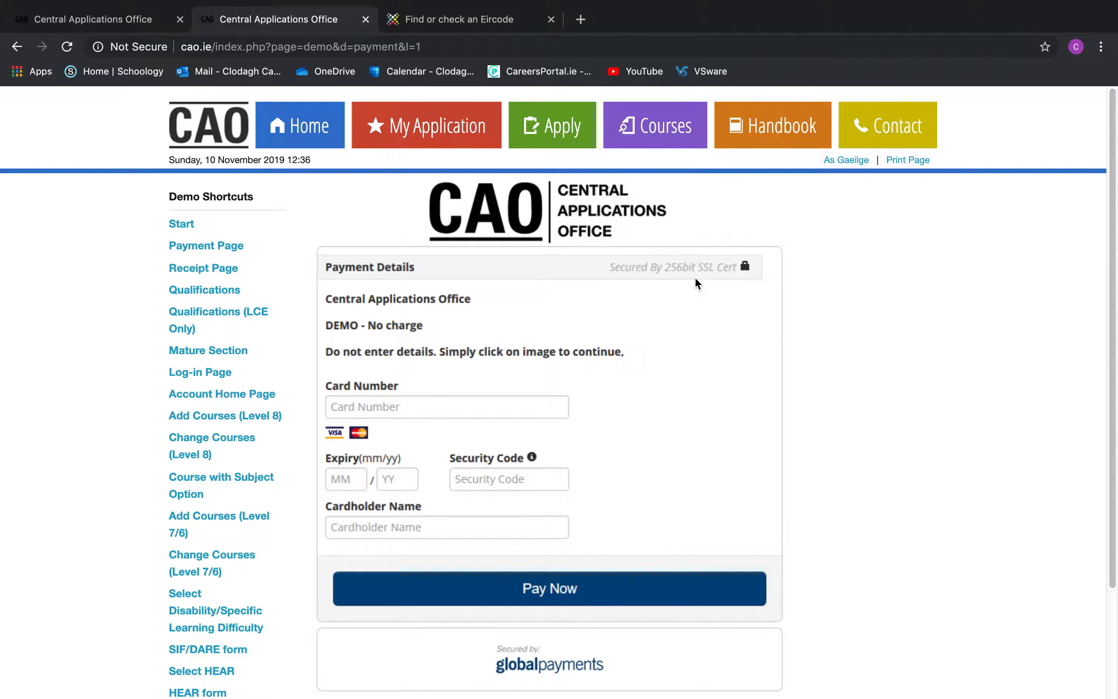
scroll(695, 279, "down", 3)
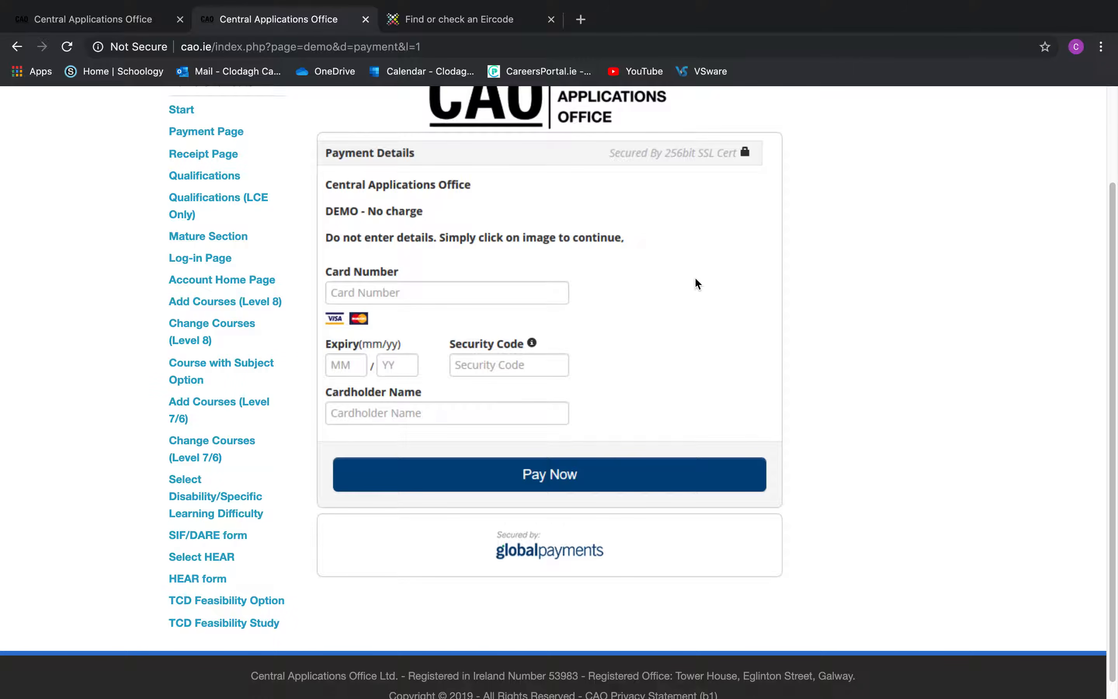
left_click(451, 306)
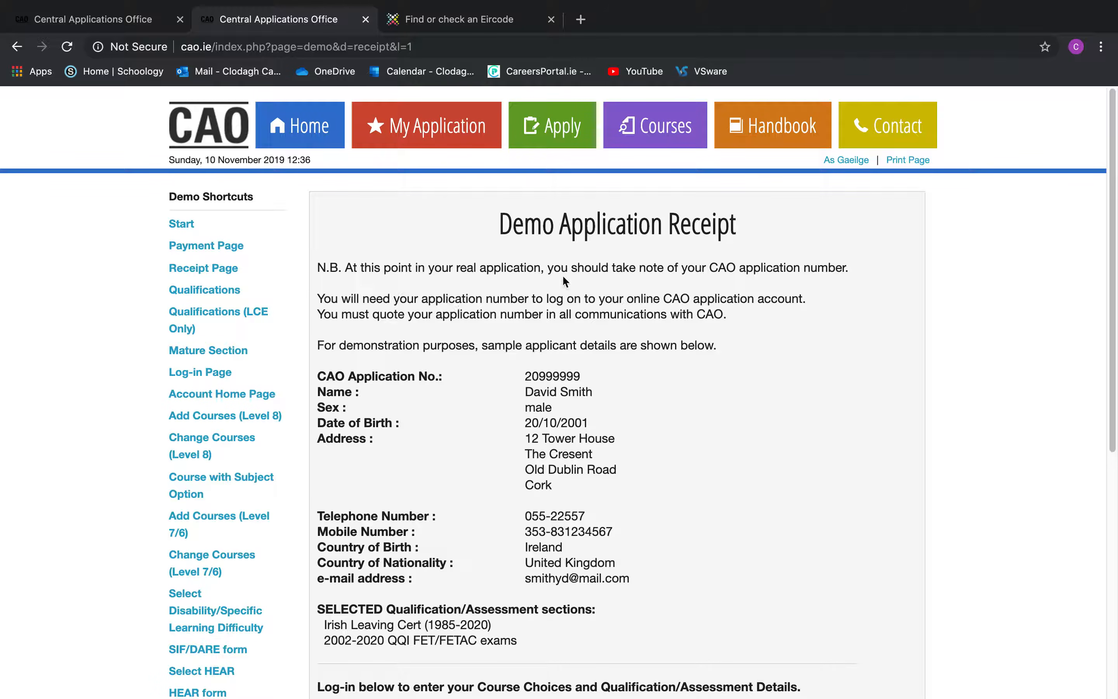
scroll(513, 273, "down", 2)
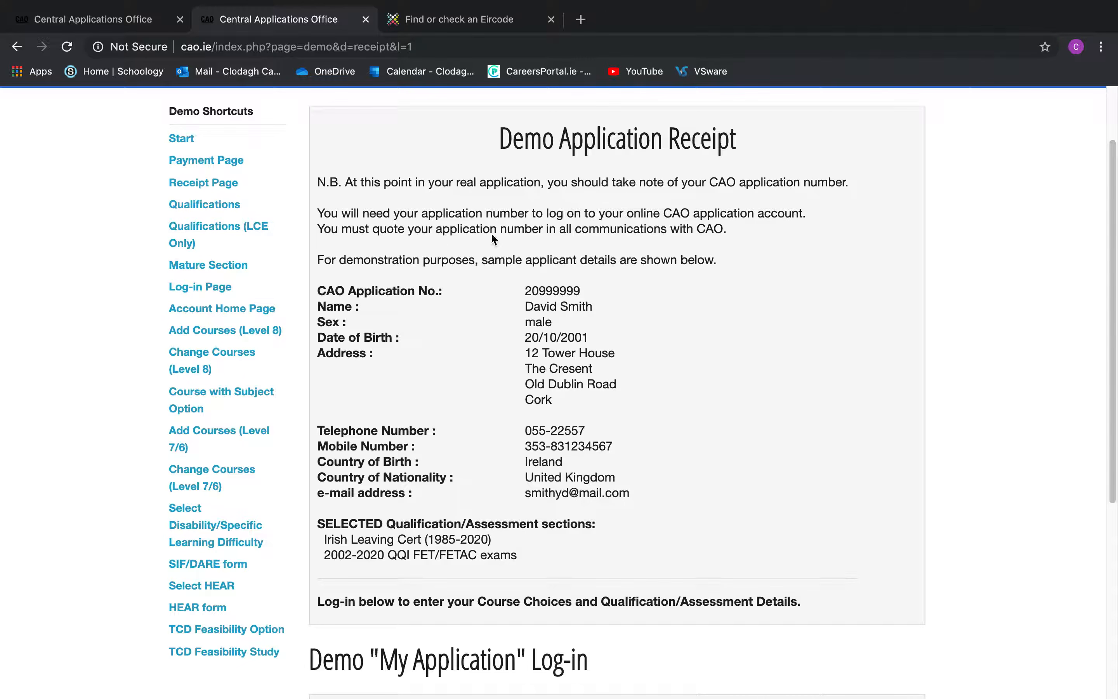
scroll(706, 228, "down", 3)
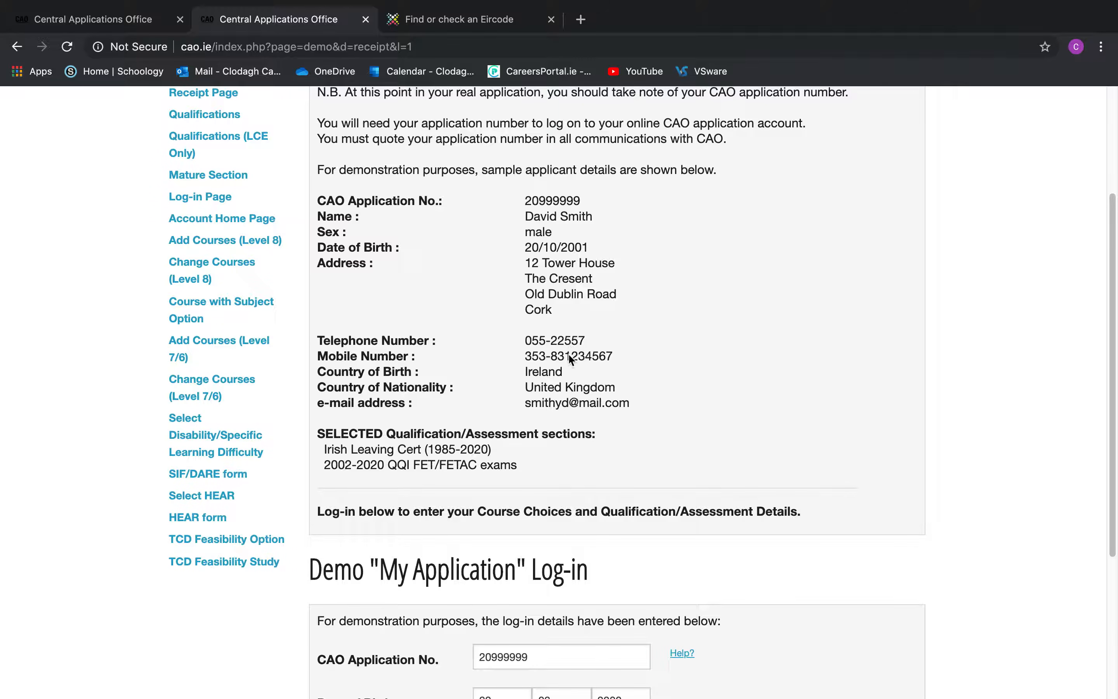
scroll(575, 476, "down", 5)
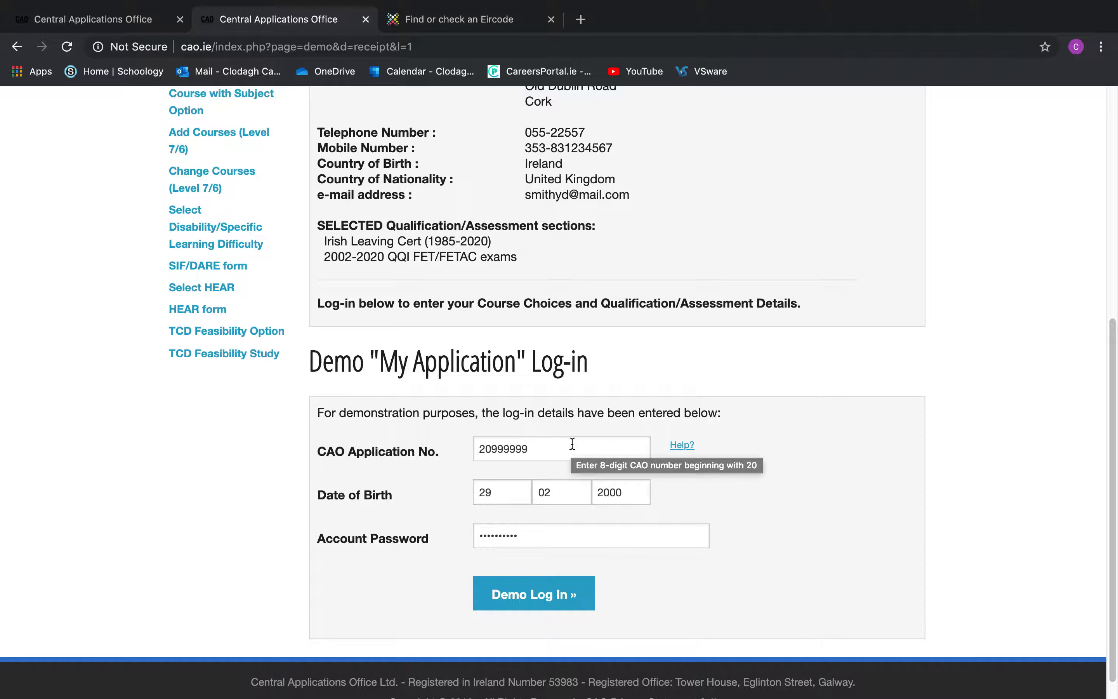
scroll(571, 444, "up", 6)
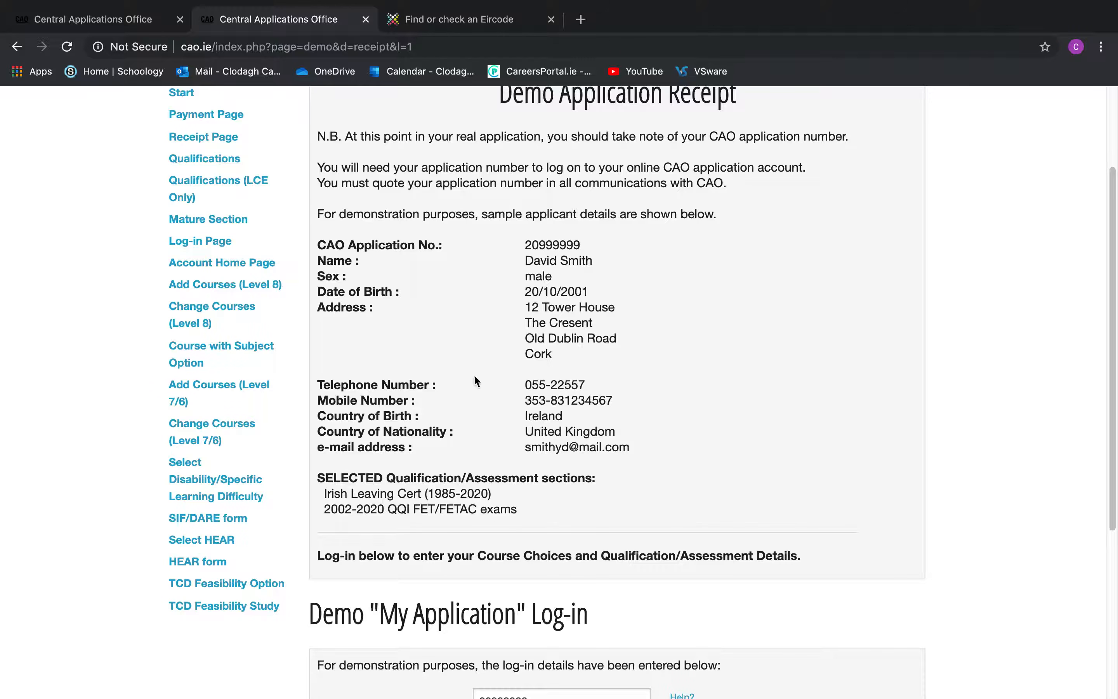
scroll(613, 185, "down", 2)
scroll(612, 170, "up", 4)
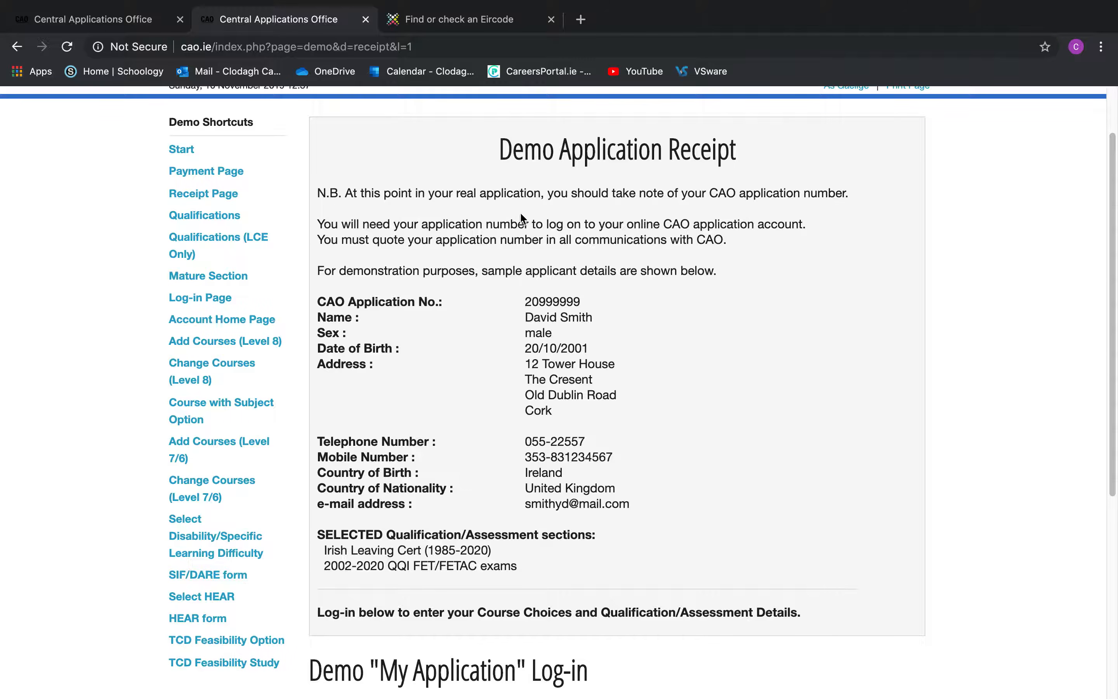
scroll(587, 268, "down", 7)
scroll(493, 284, "up", 9)
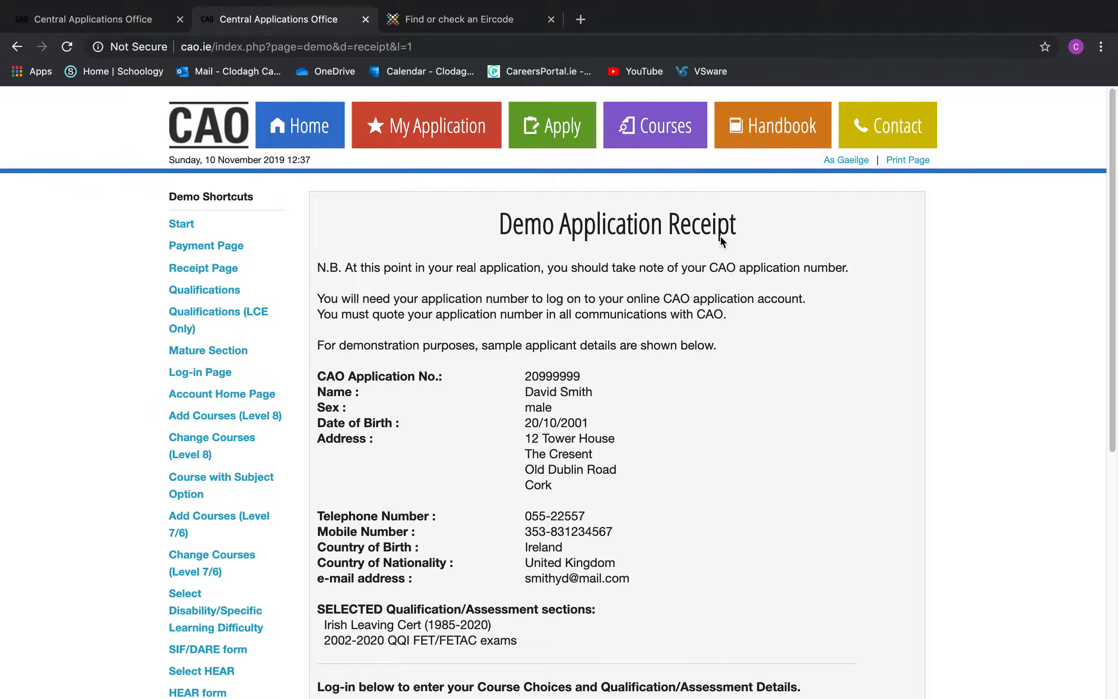
scroll(720, 236, "down", 8)
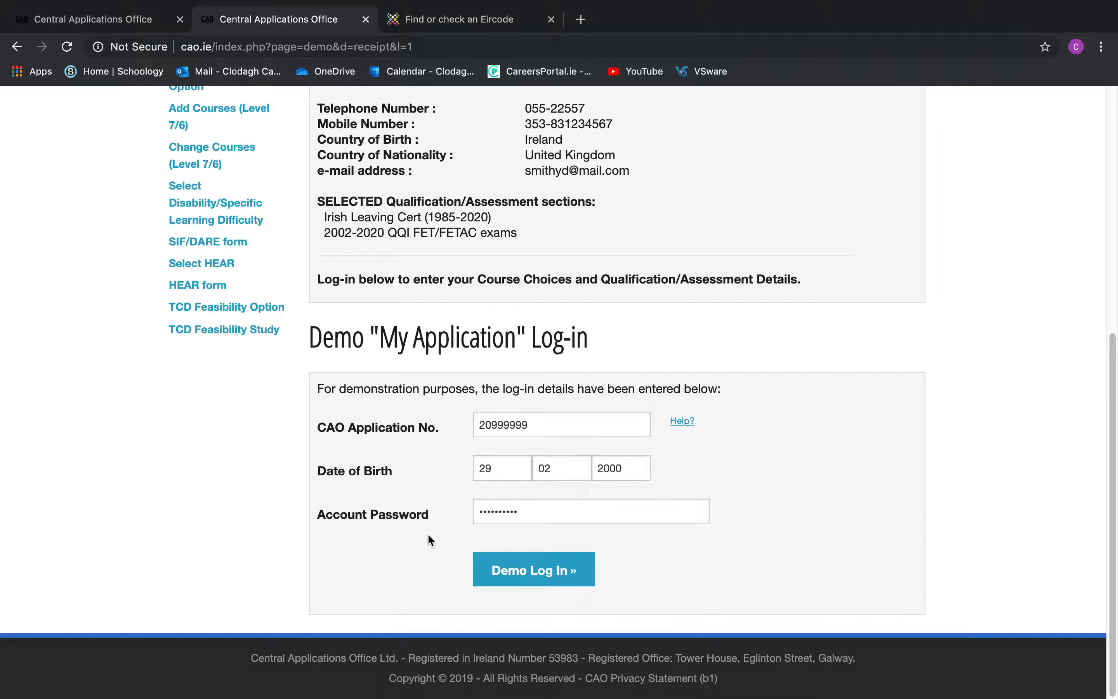
Log in to the demo application account and reach the schools section
left_click(532, 573)
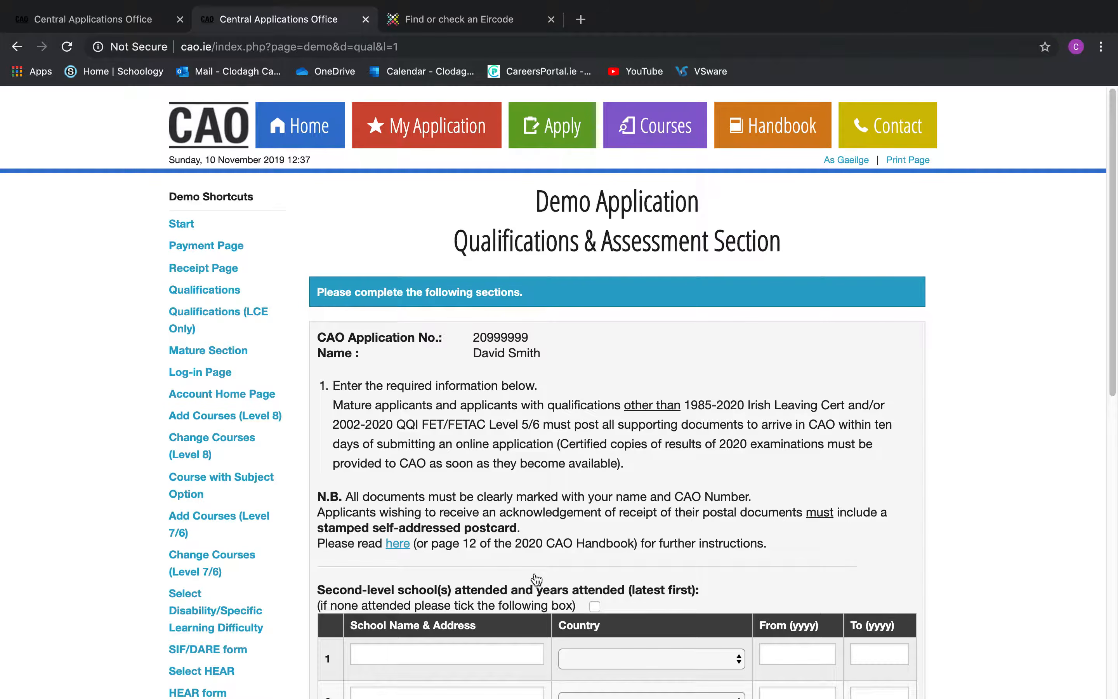
scroll(535, 579, "down", 3)
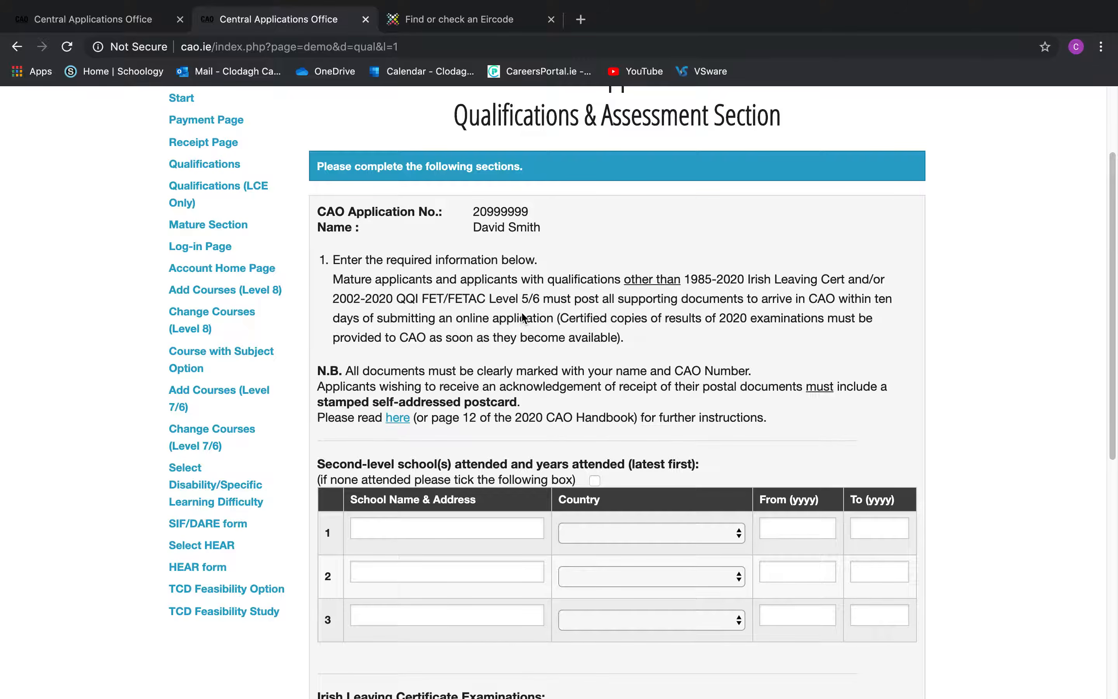
scroll(526, 320, "down", 4)
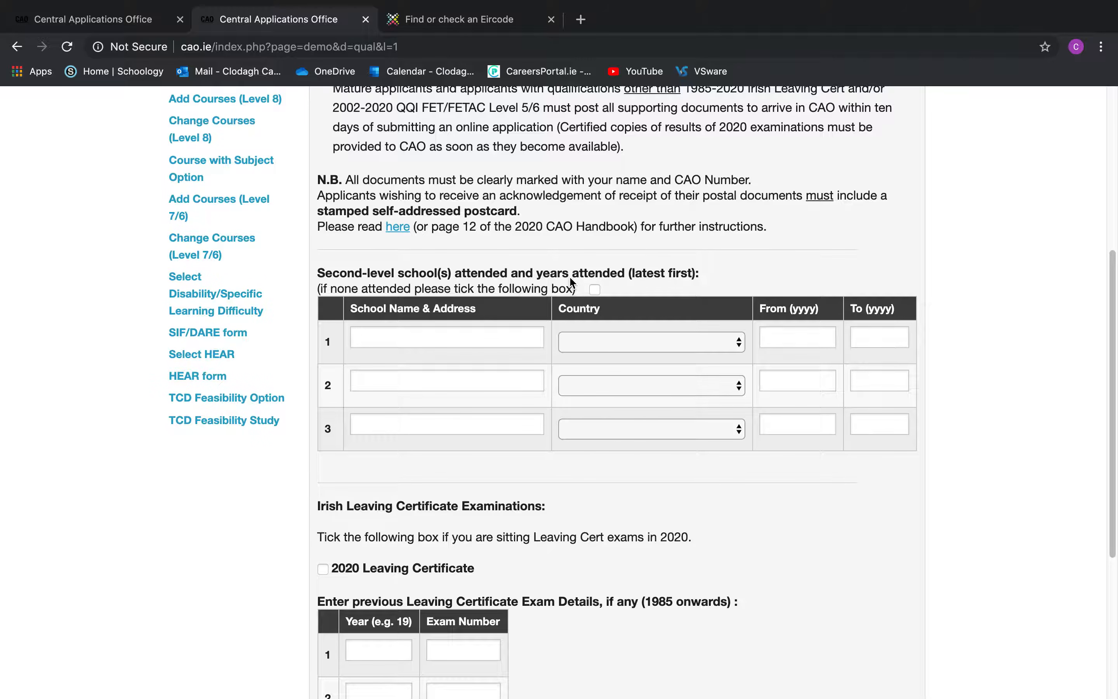
Enter first school 'le cheile secondary school', Rep. of Ireland, attended 2002 to 2008
left_click(484, 337)
type("le che")
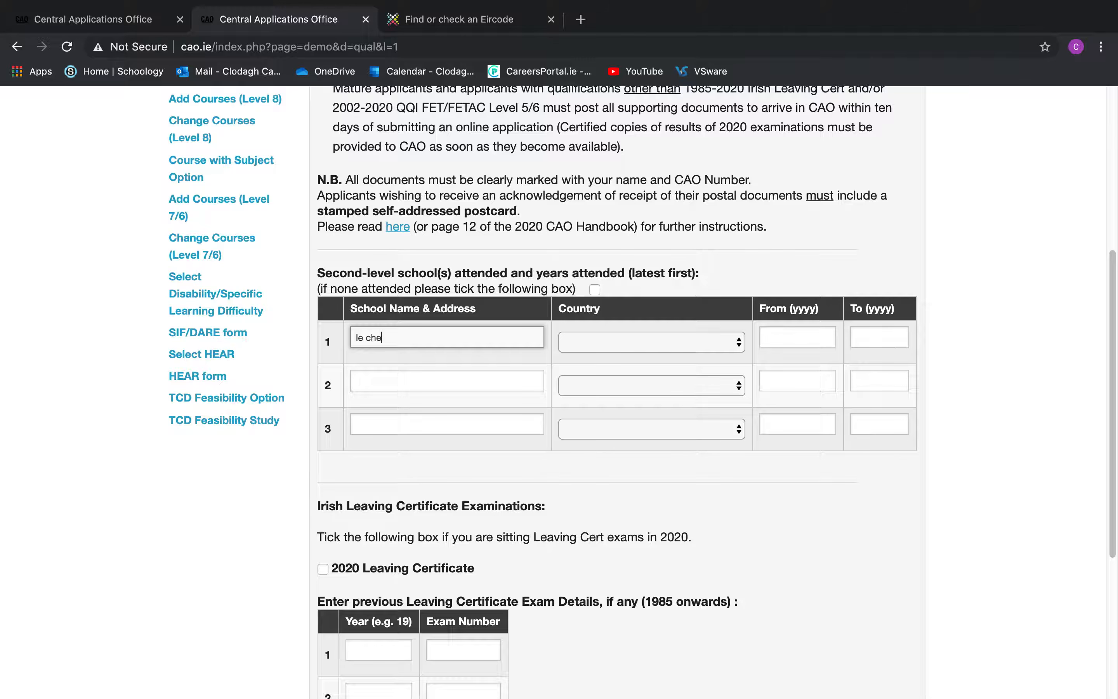
type("ile secondary school")
left_click(560, 344)
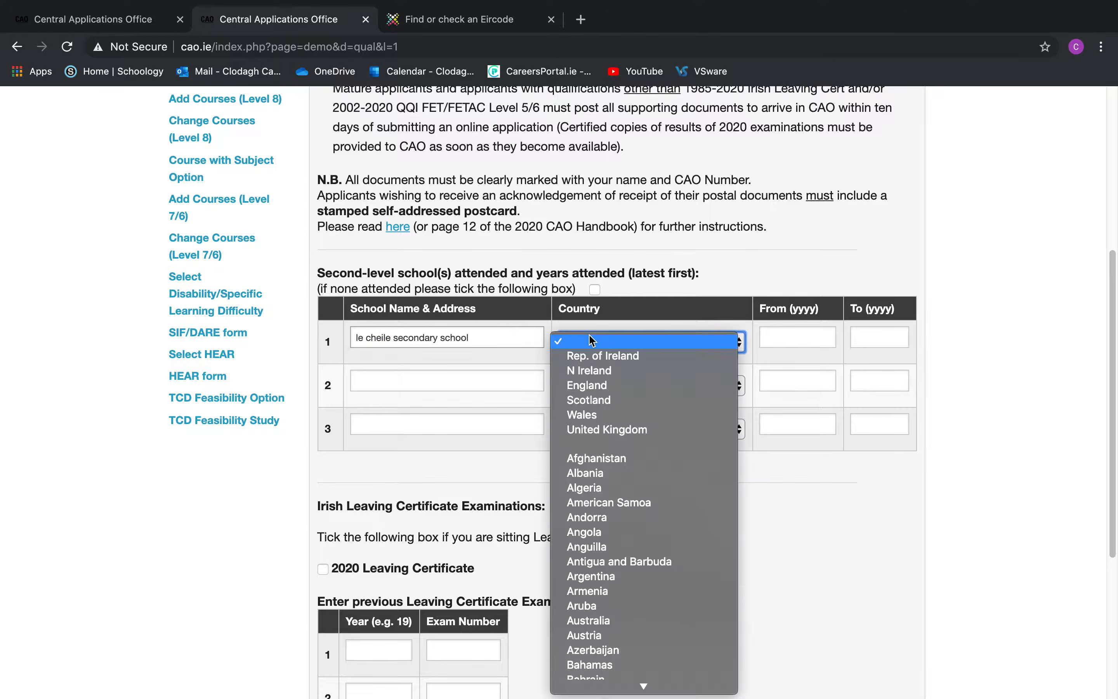
left_click(617, 355)
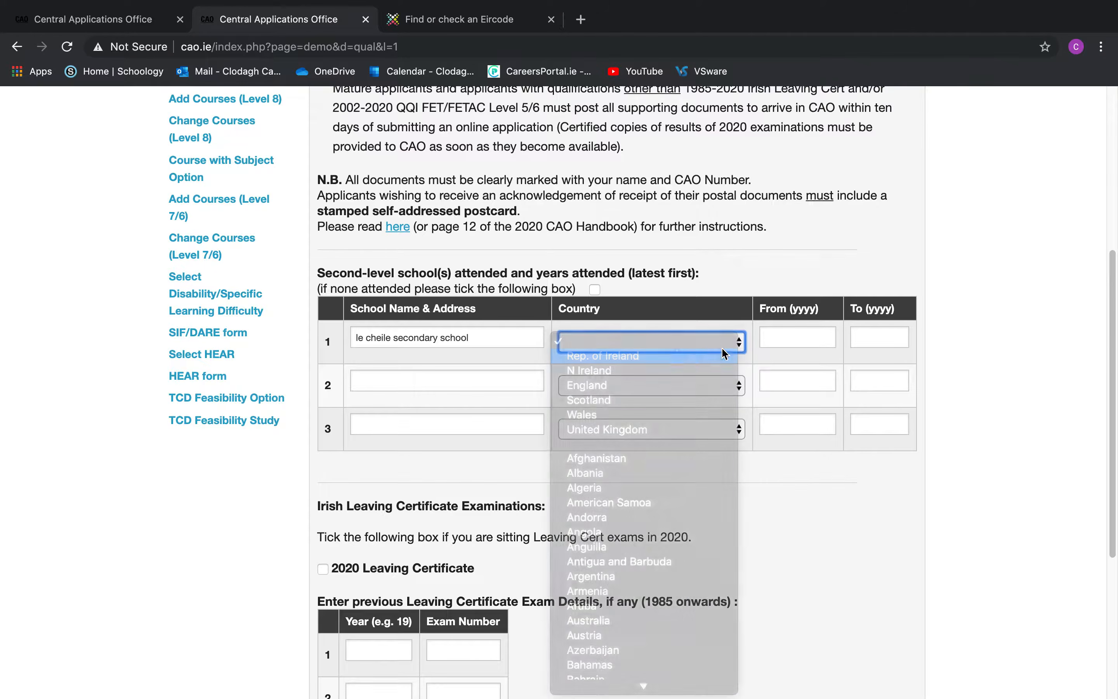
left_click(780, 339)
type("2002")
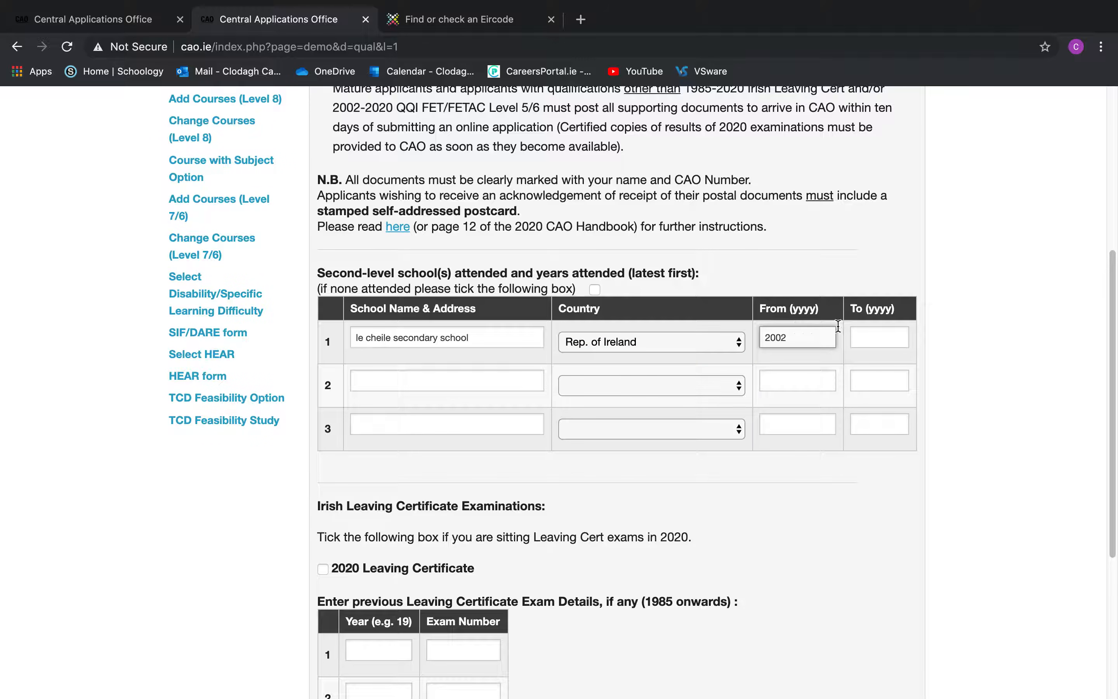
left_click(883, 332)
type("2008")
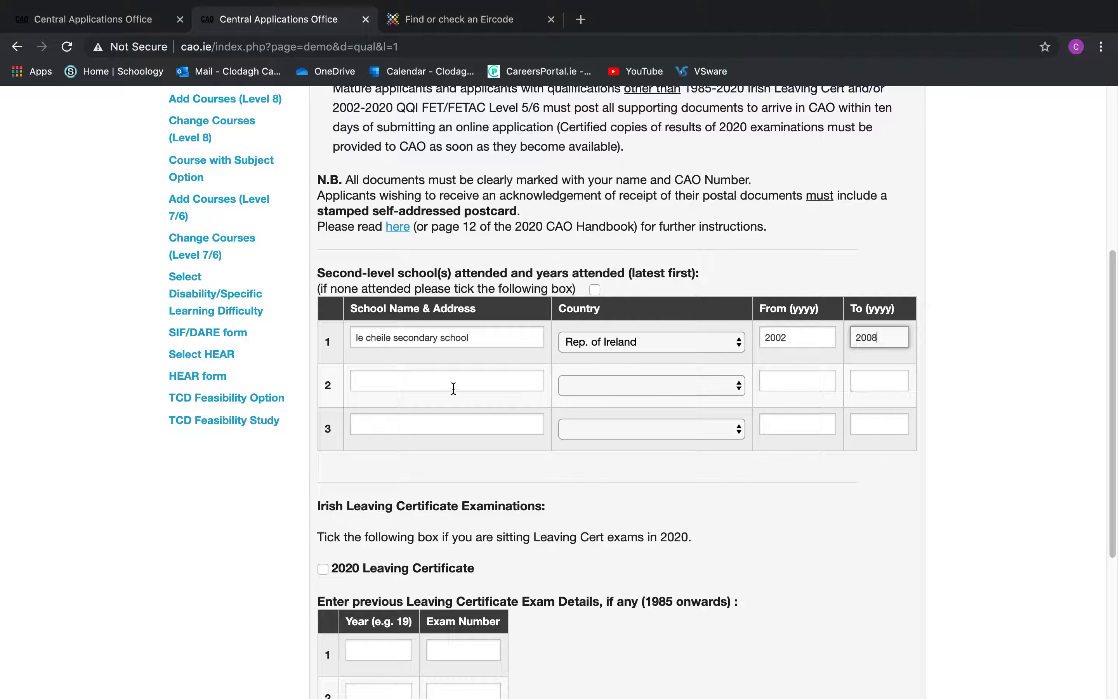
Add a second school 'test test test' with country N Ireland
left_click(439, 385)
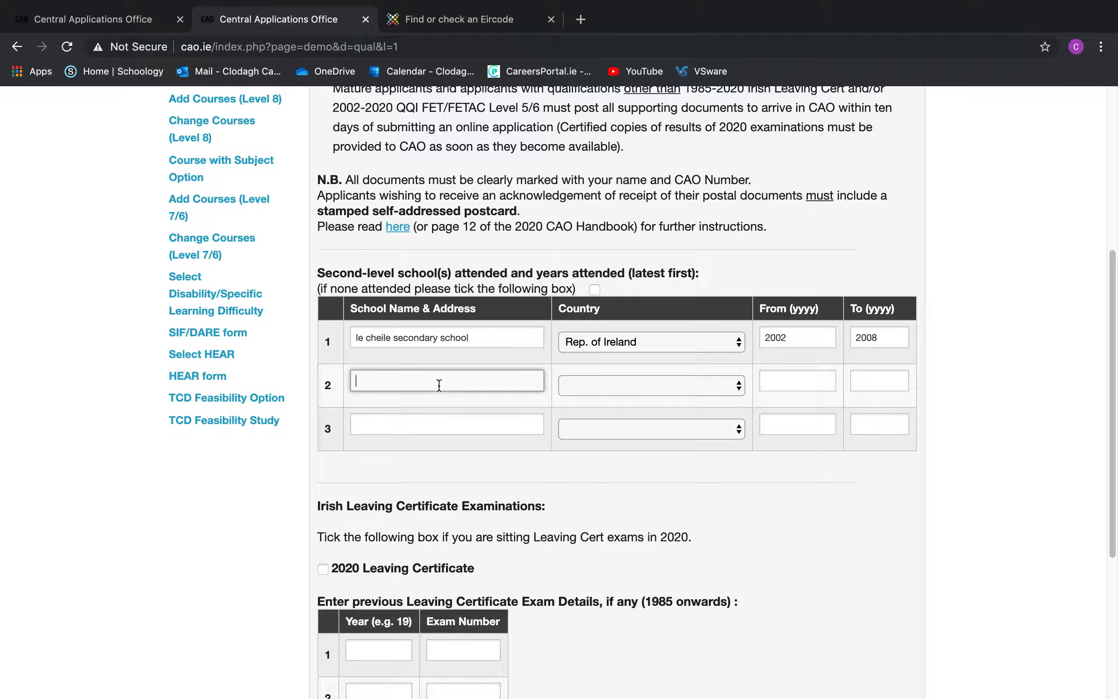
type("test test test")
left_click(596, 388)
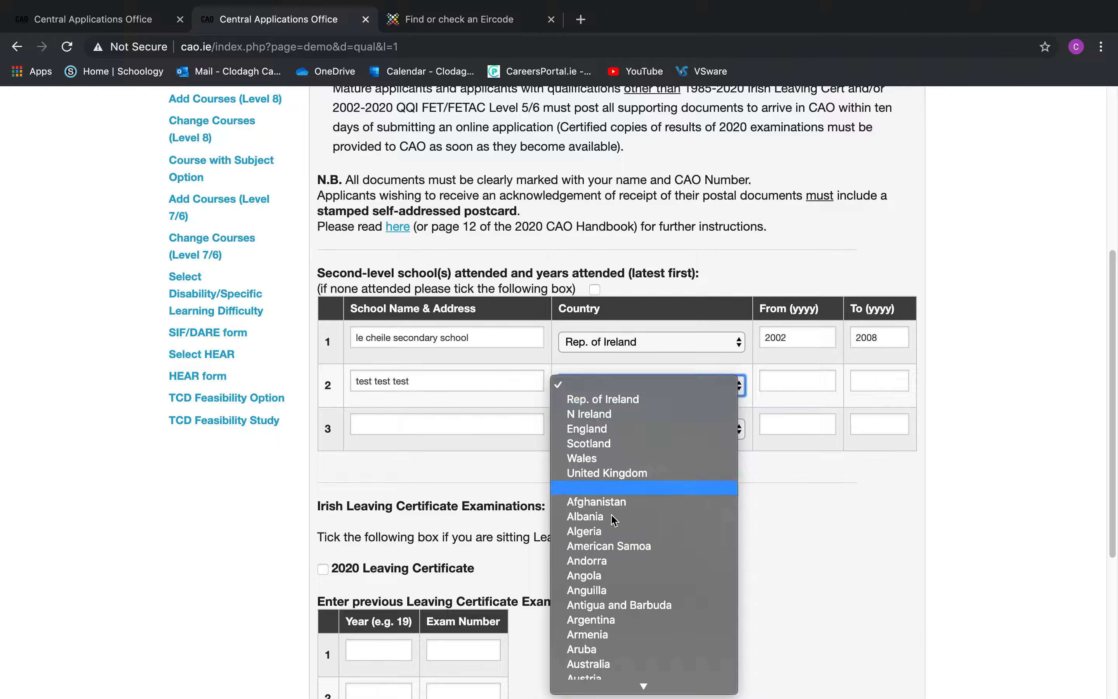
left_click(634, 424)
left_click(787, 378)
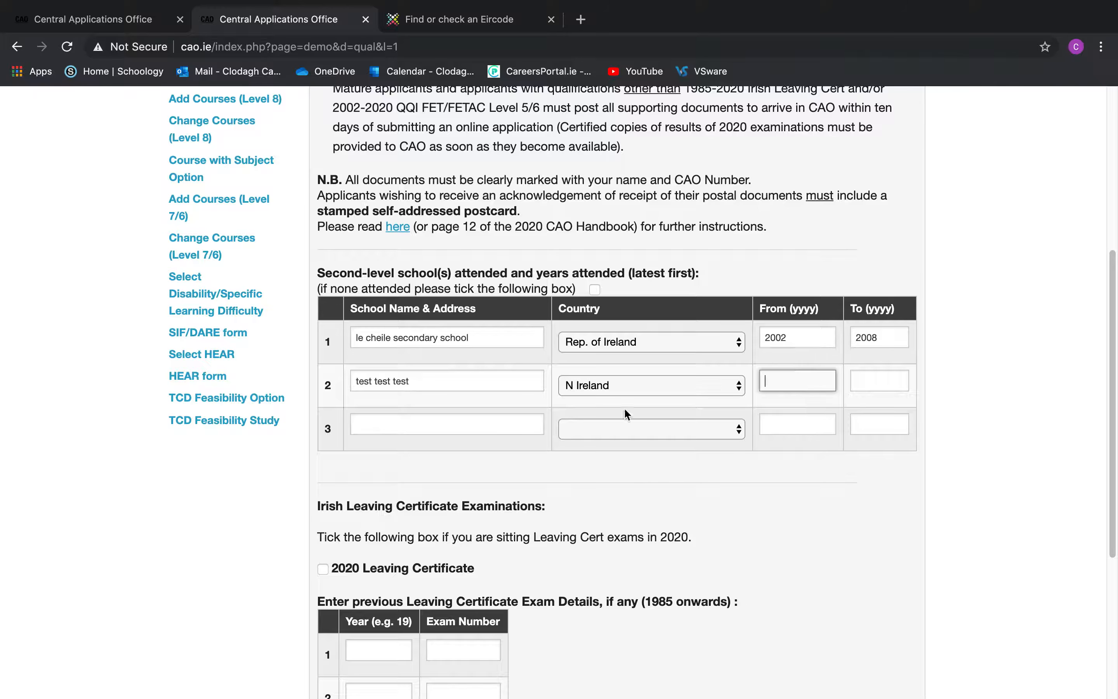
Tick sitting the 2020 Leaving Certificate exams and continue the demo
scroll(484, 352, "down", 3)
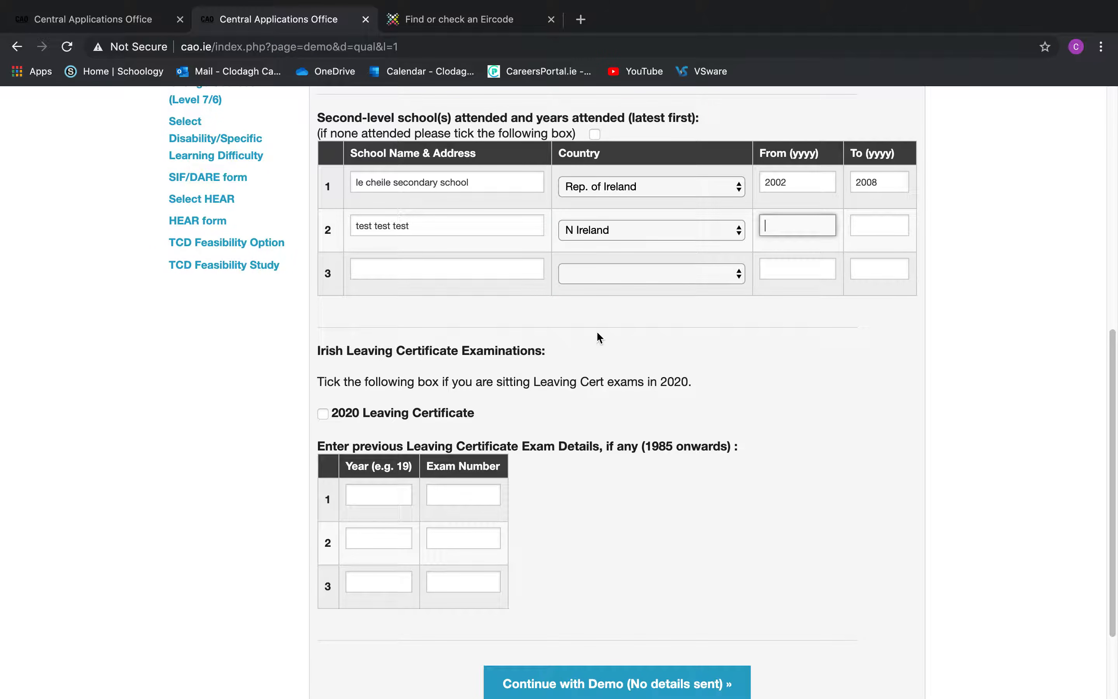
left_click(323, 413)
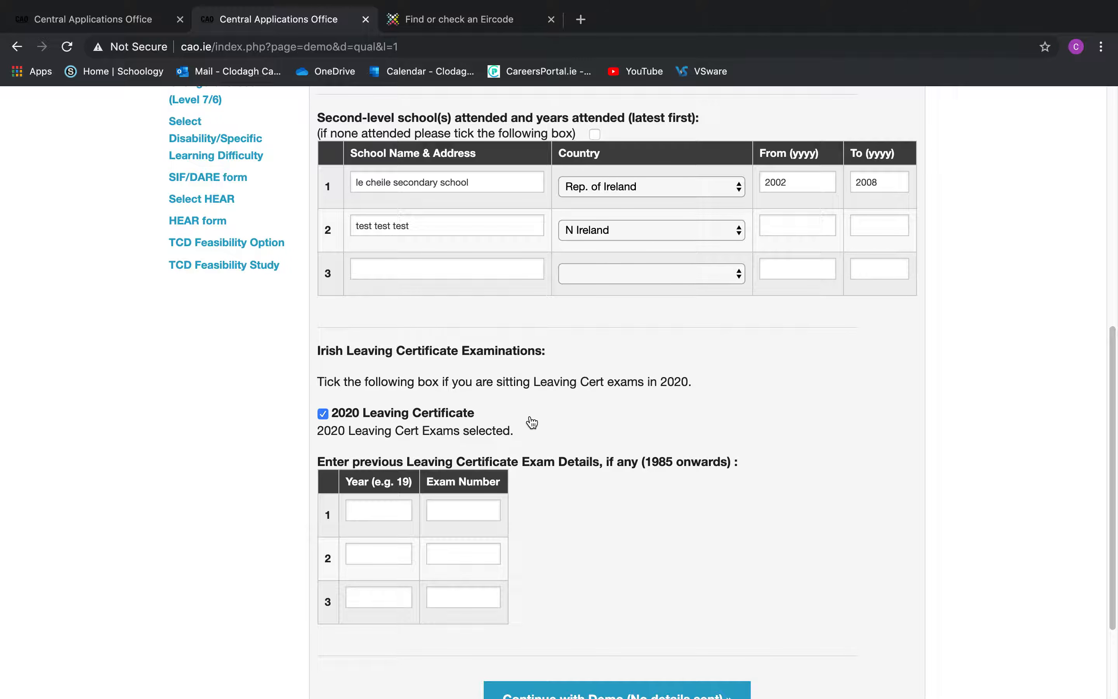
scroll(531, 422, "down", 3)
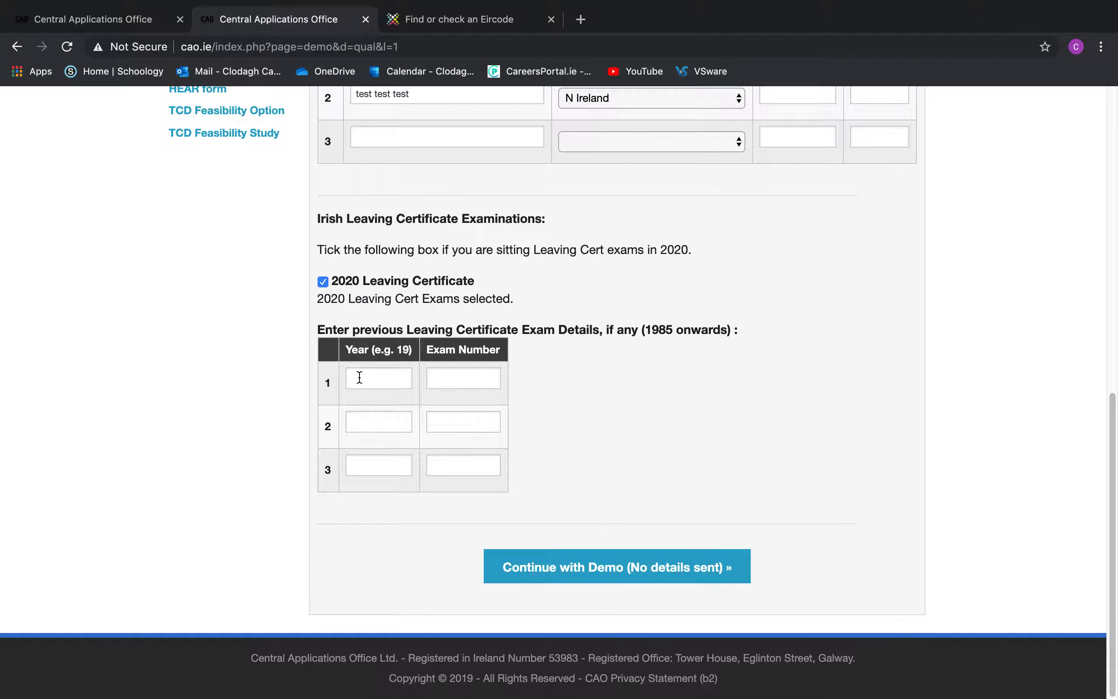
scroll(678, 250, "up", 3)
scroll(678, 250, "down", 3)
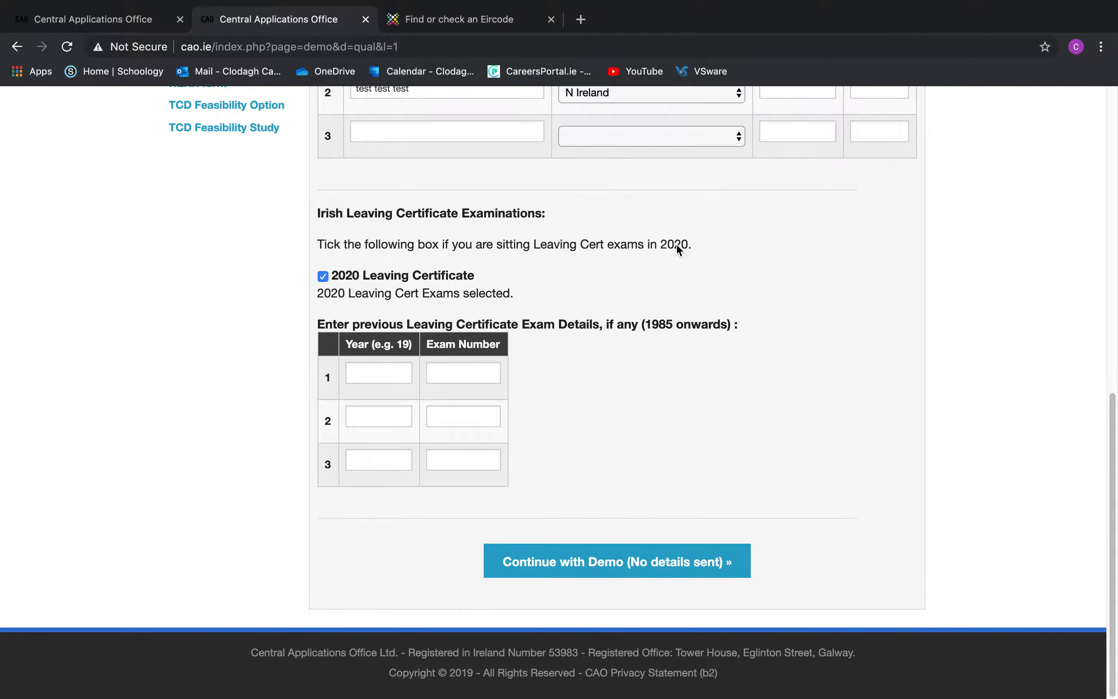
left_click(677, 560)
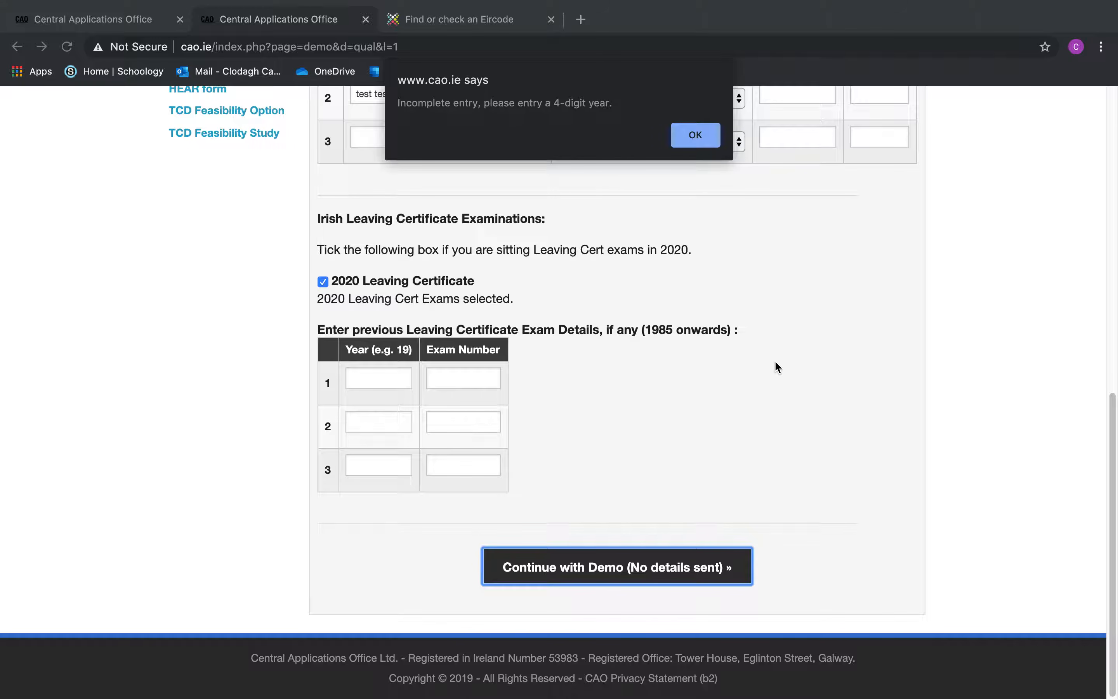
Dismiss the 4-digit year warning and remove the partly entered start year
left_click(705, 141)
scroll(773, 245, "up", 3)
type("200")
key("BackSpace")
key("BackSpace")
key("BackSpace")
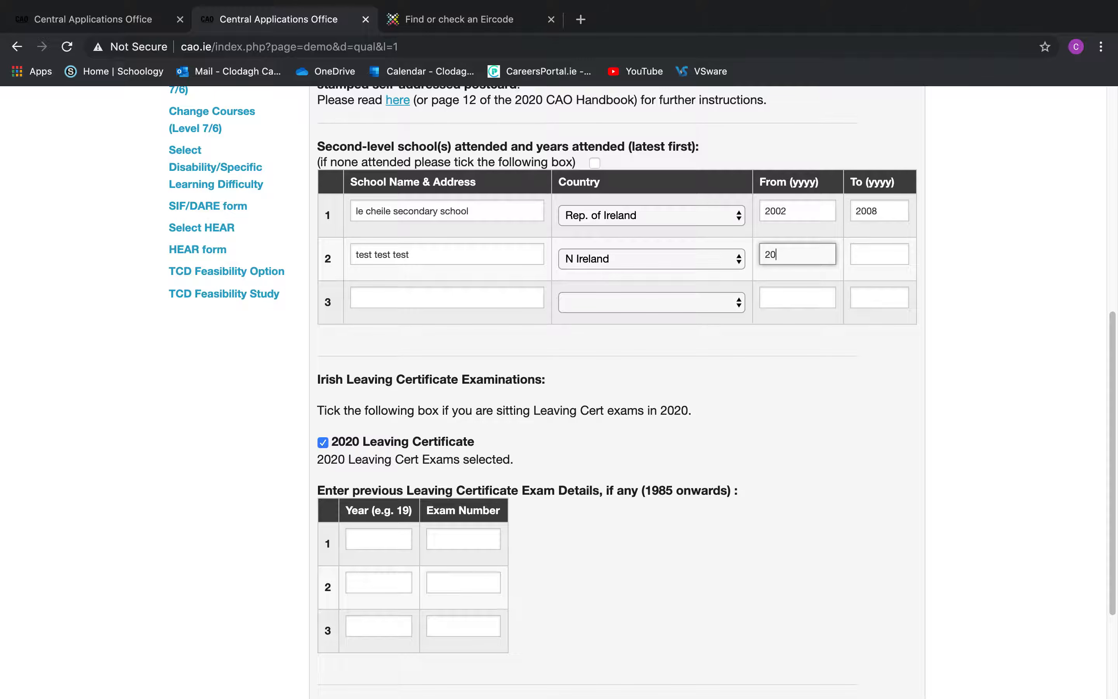
Erase the second school's name and Continue with Demo (No details sent)
left_click(638, 264)
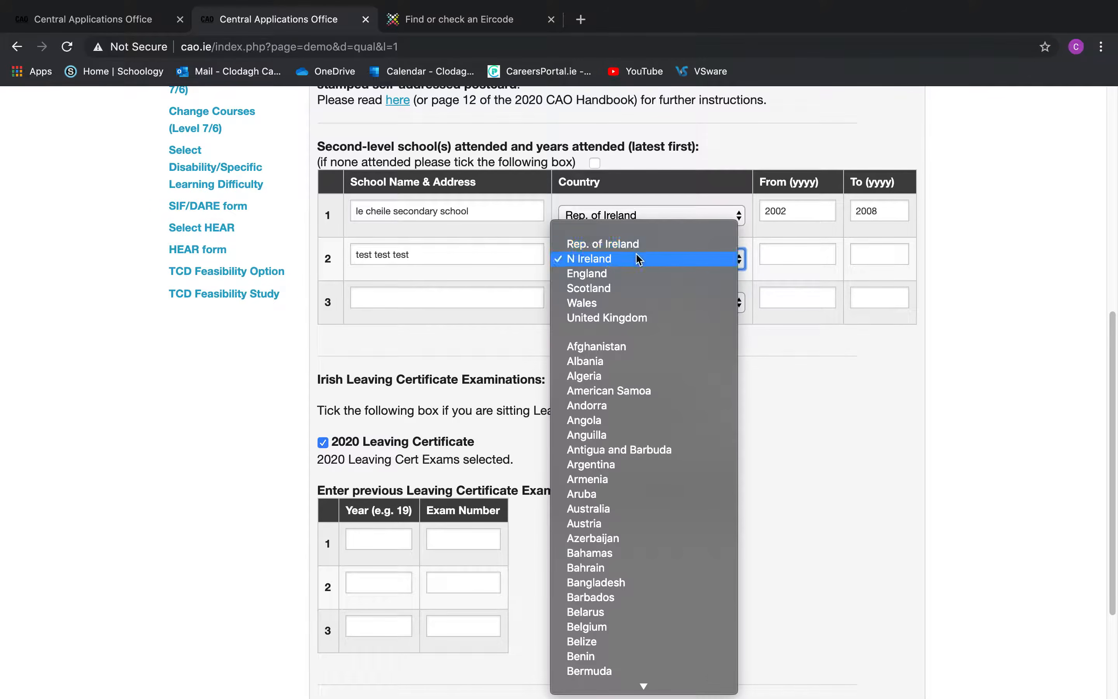
left_click(441, 255)
left_click(442, 255)
key("BackSpace")
key("BackSpace")
key("BackSpace")
key("BackSpace")
key("BackSpace")
key("BackSpace")
key("BackSpace")
key("BackSpace")
key("BackSpace")
key("BackSpace")
key("BackSpace")
key("BackSpace")
key("BackSpace")
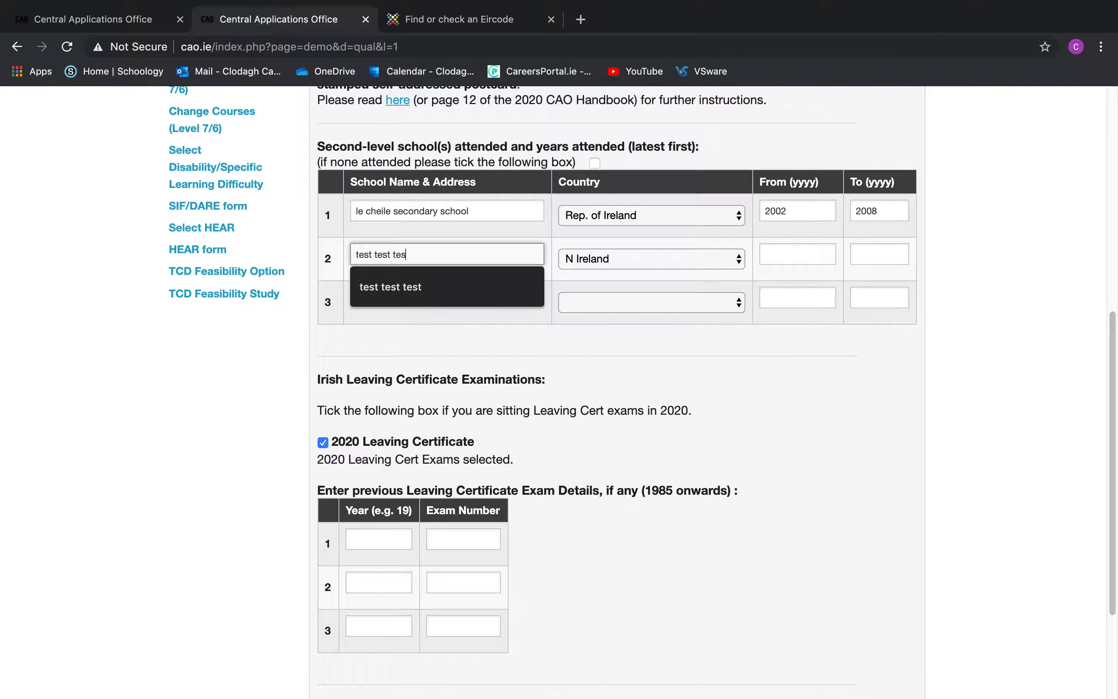
key("BackSpace")
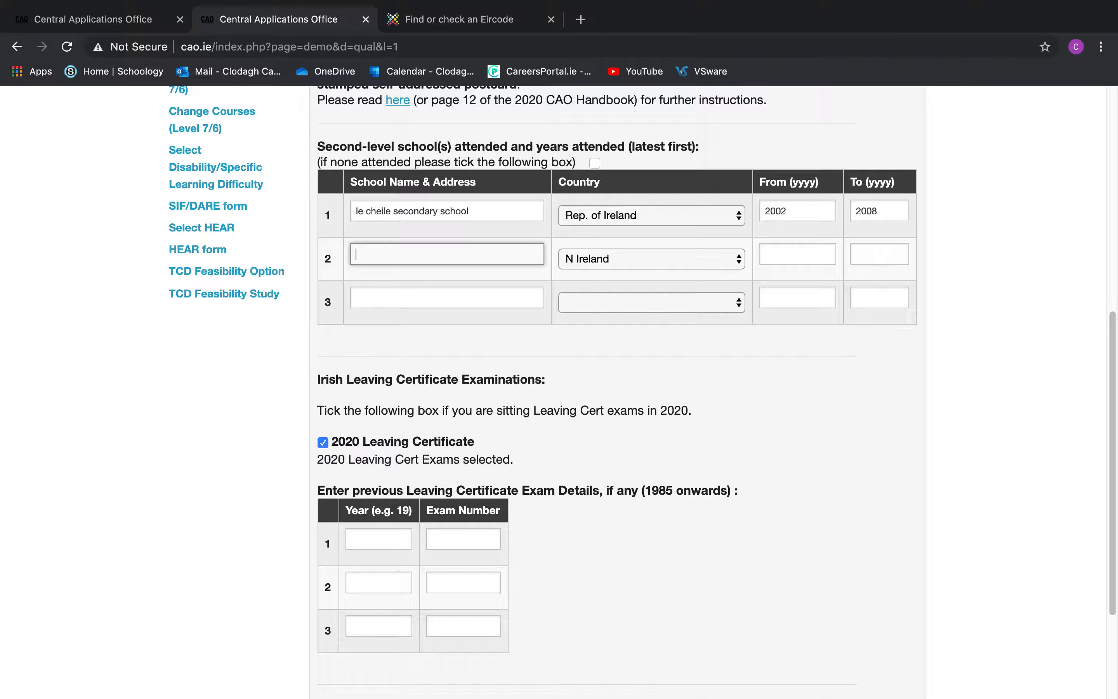
scroll(673, 359, "down", 4)
left_click(628, 568)
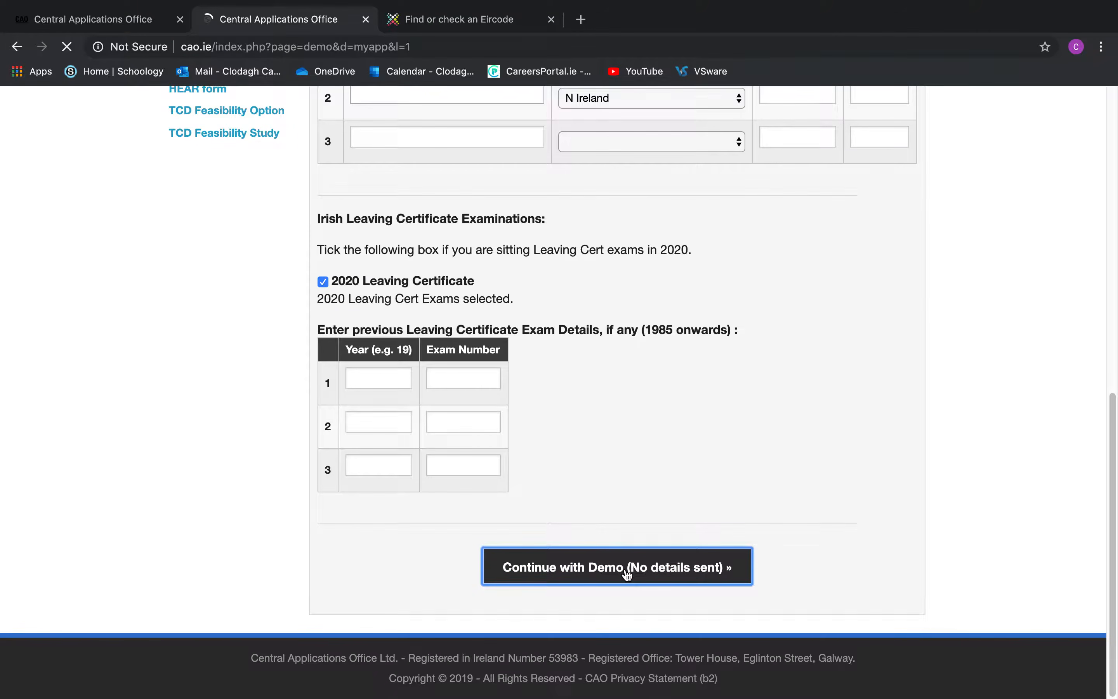
scroll(627, 575, "down", 3)
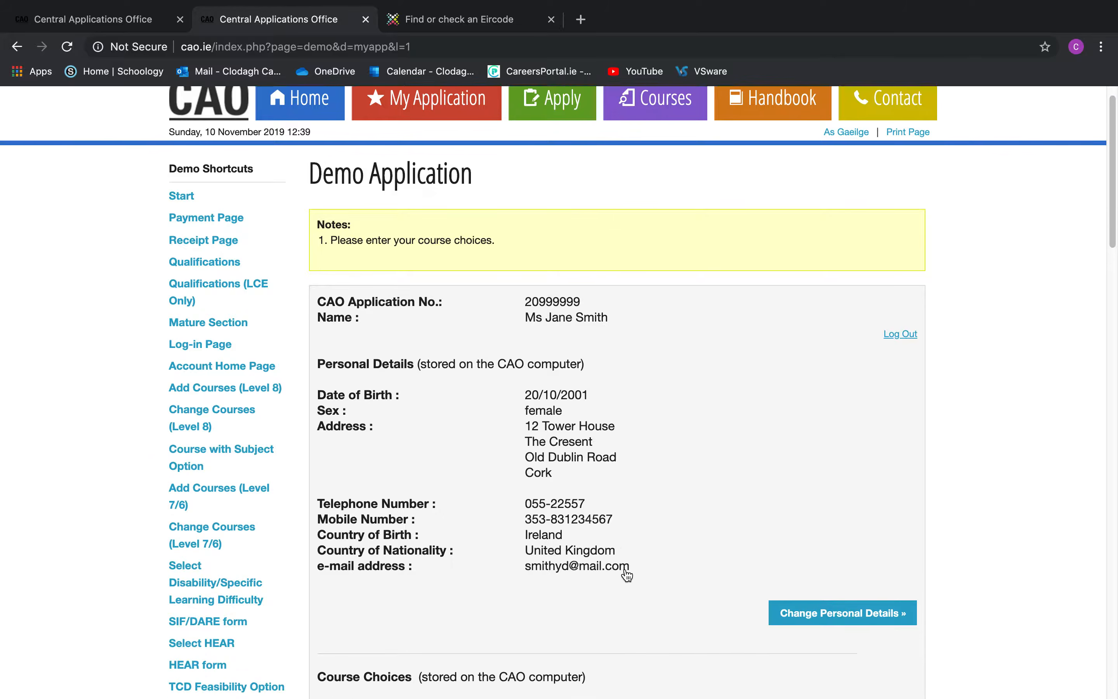
scroll(627, 575, "down", 2)
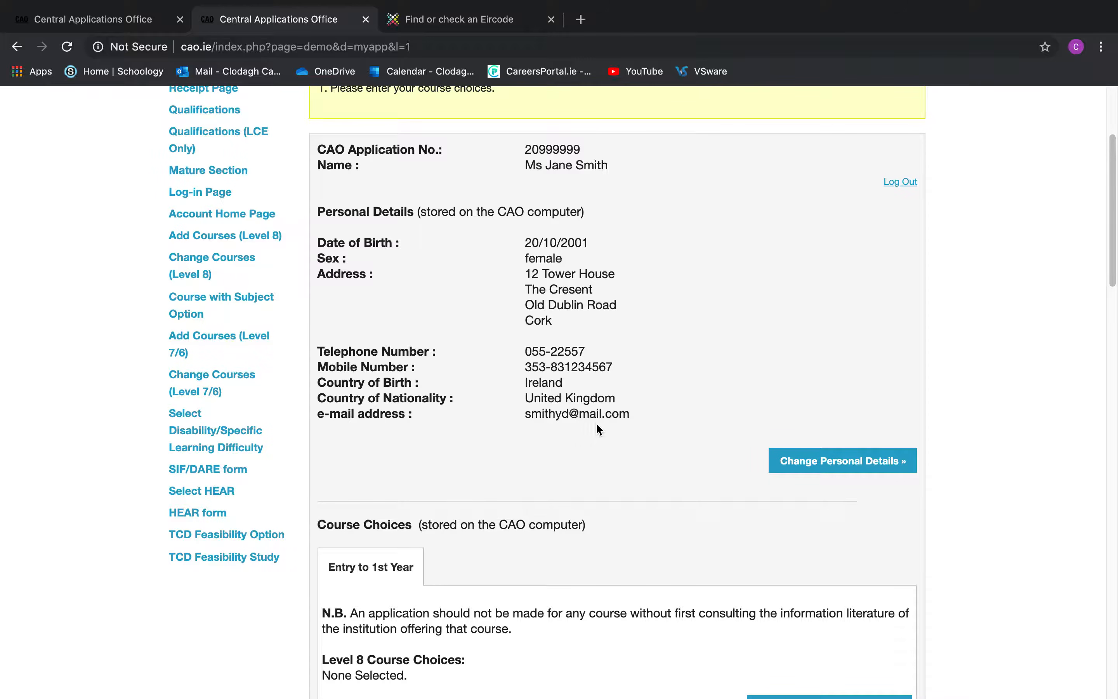
scroll(537, 327, "up", 5)
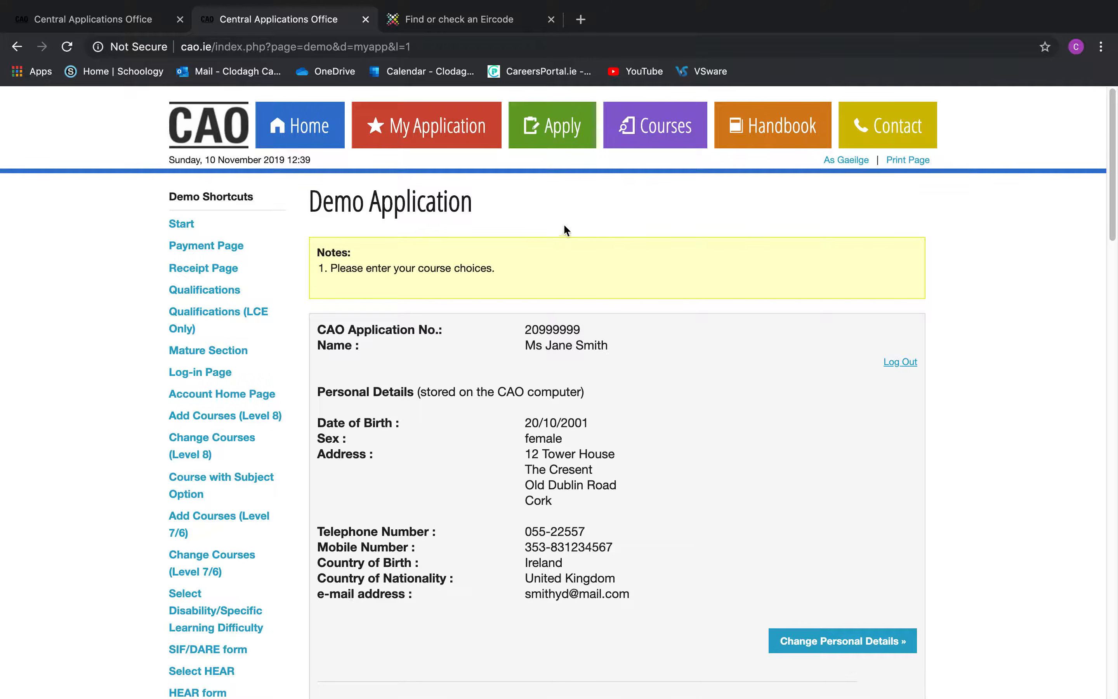
scroll(557, 225, "down", 1)
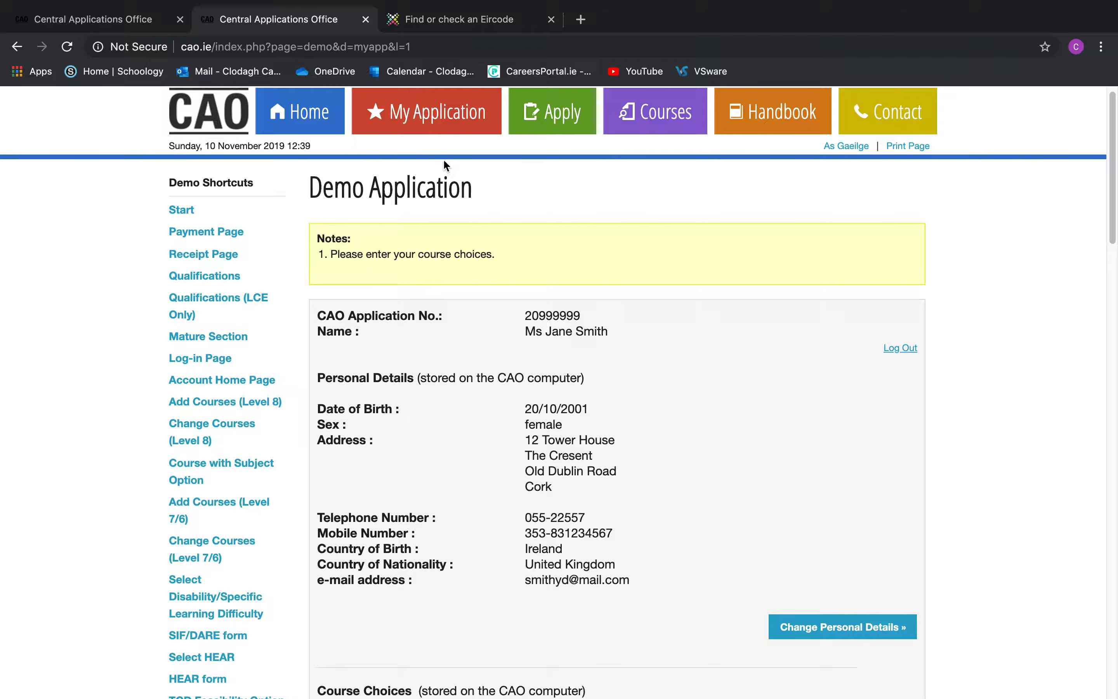
scroll(444, 160, "up", 1)
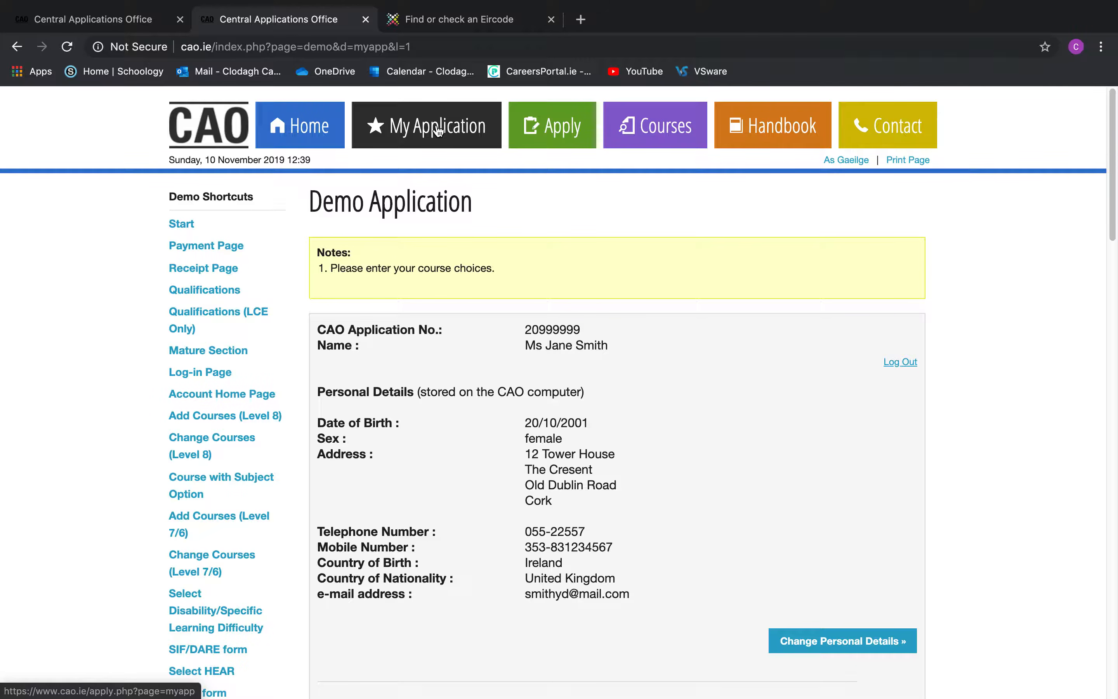
scroll(640, 260, "down", 5)
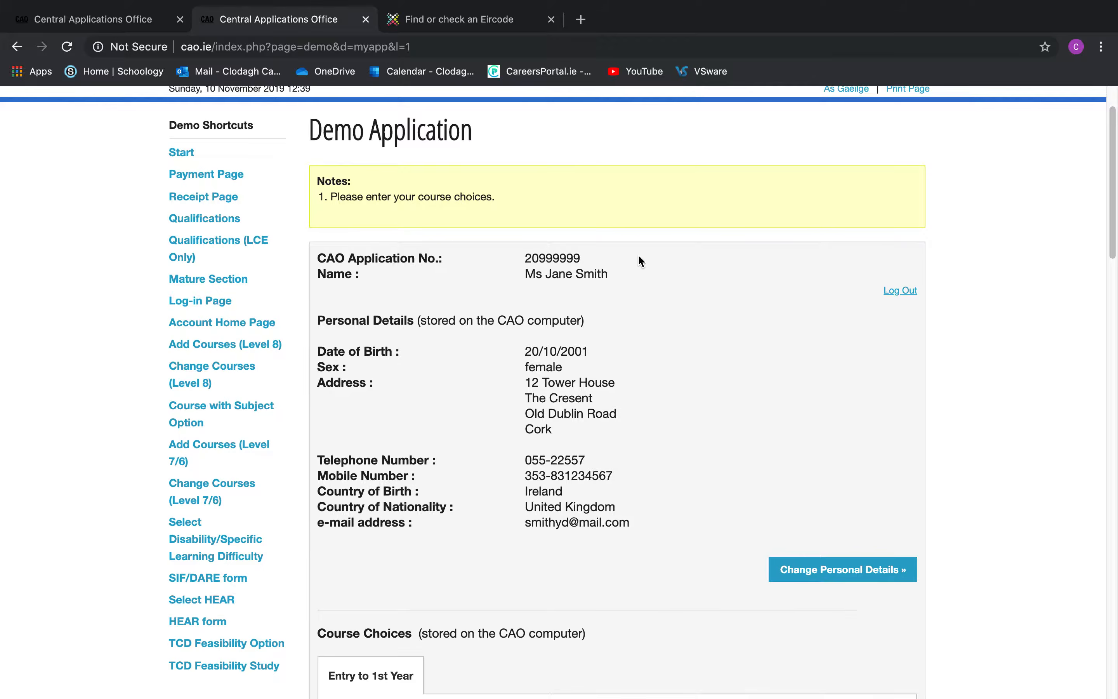
scroll(640, 260, "down", 5)
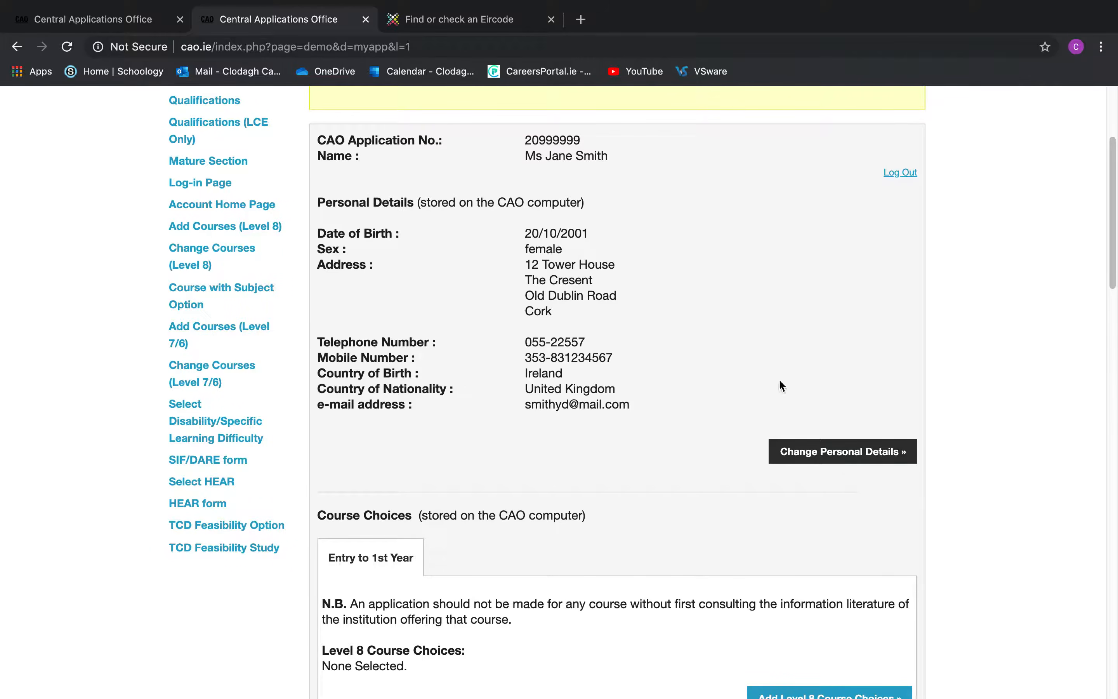
scroll(643, 298, "down", 1)
scroll(646, 303, "down", 6)
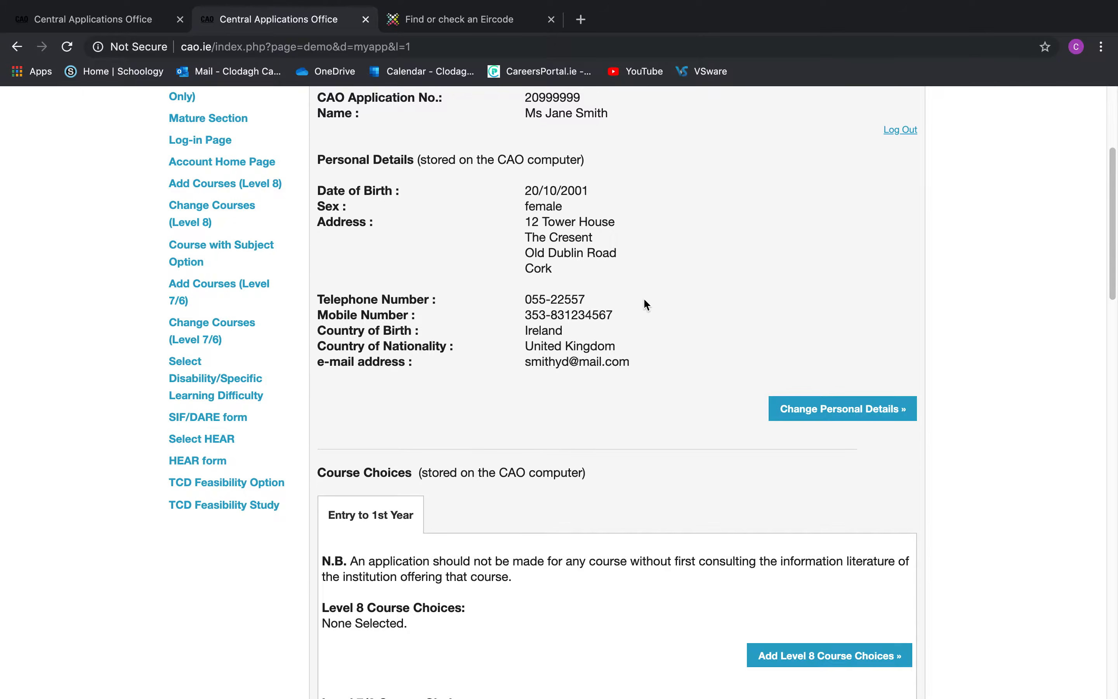
scroll(646, 303, "down", 3)
scroll(645, 305, "down", 3)
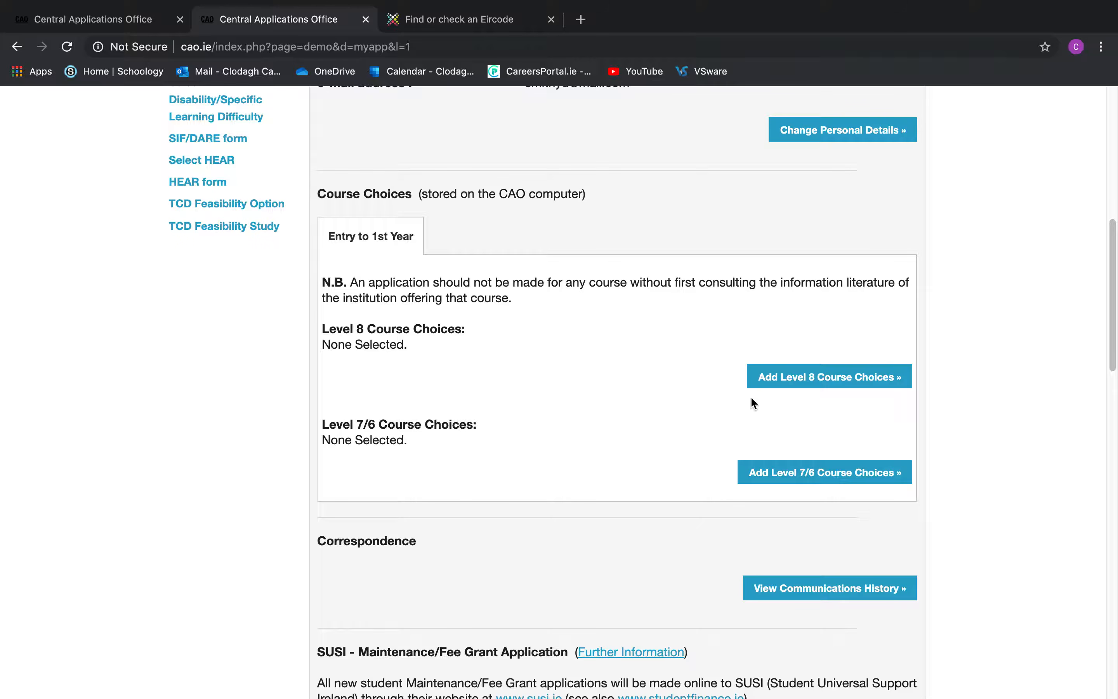
left_click(798, 379)
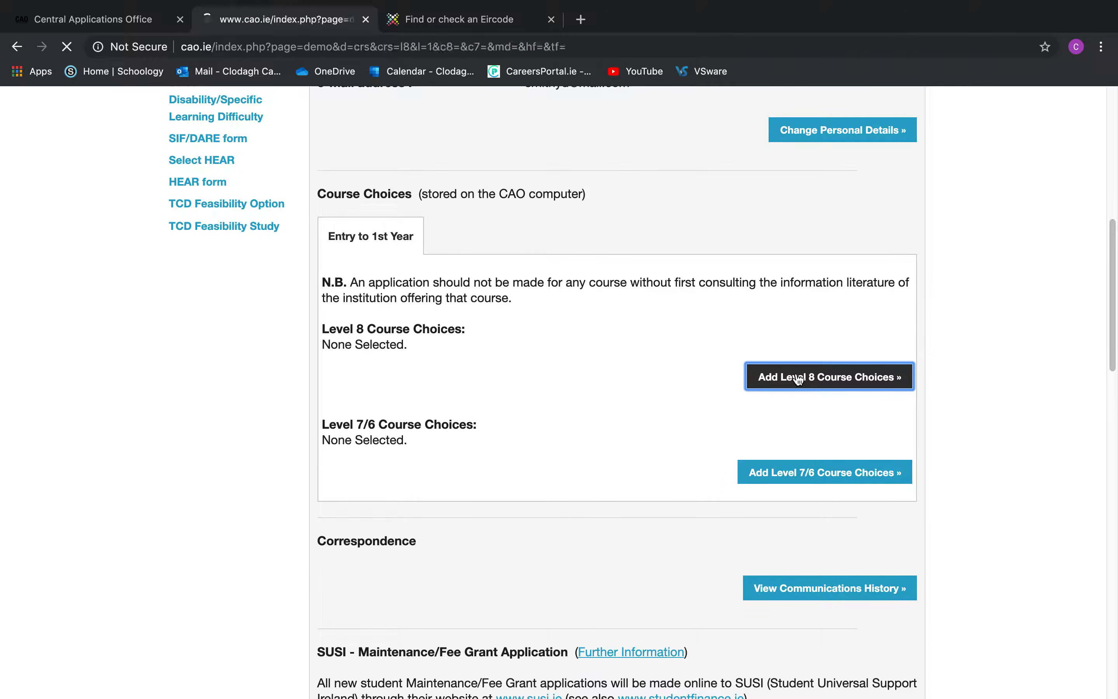
scroll(798, 379, "down", 8)
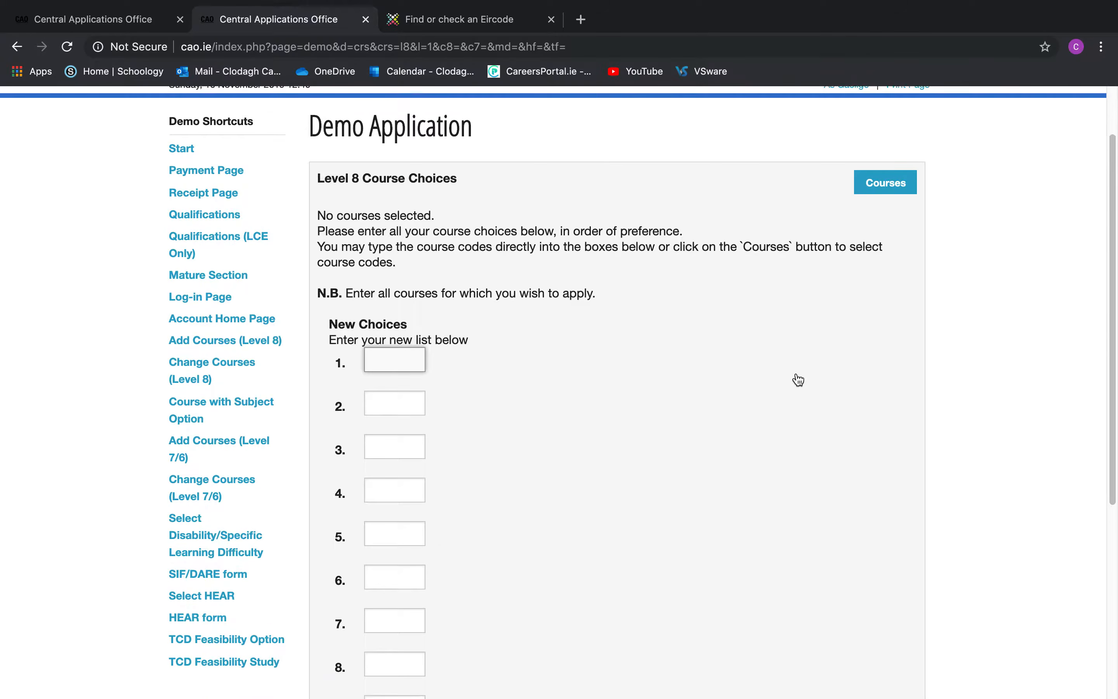
scroll(797, 364, "up", 4)
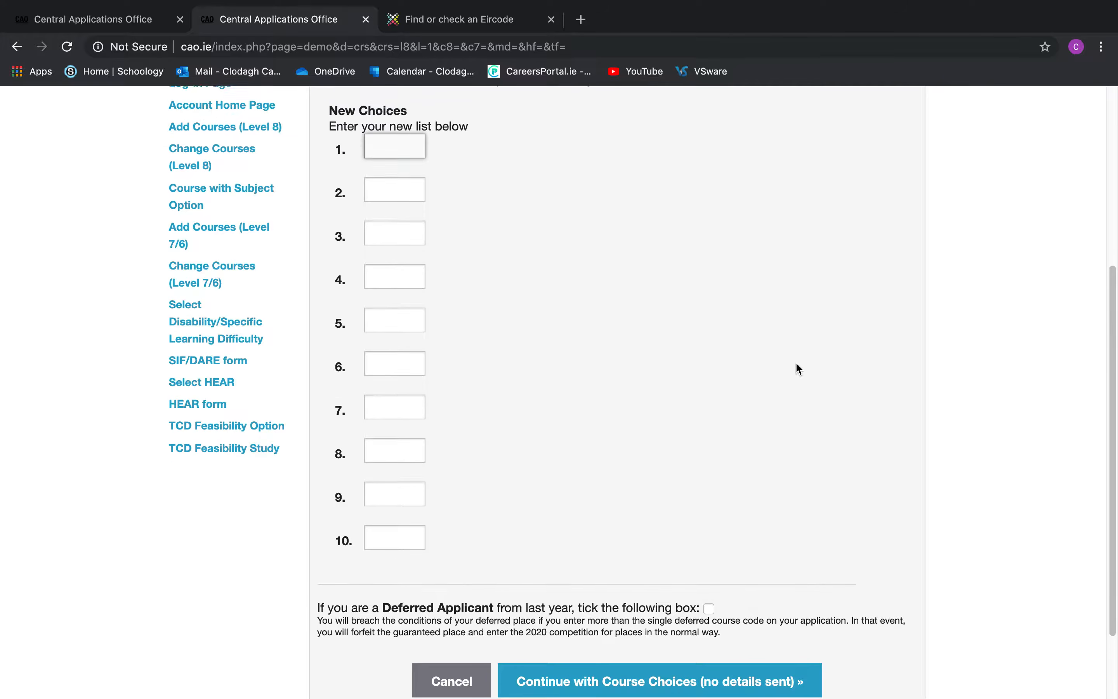
scroll(797, 364, "up", 2)
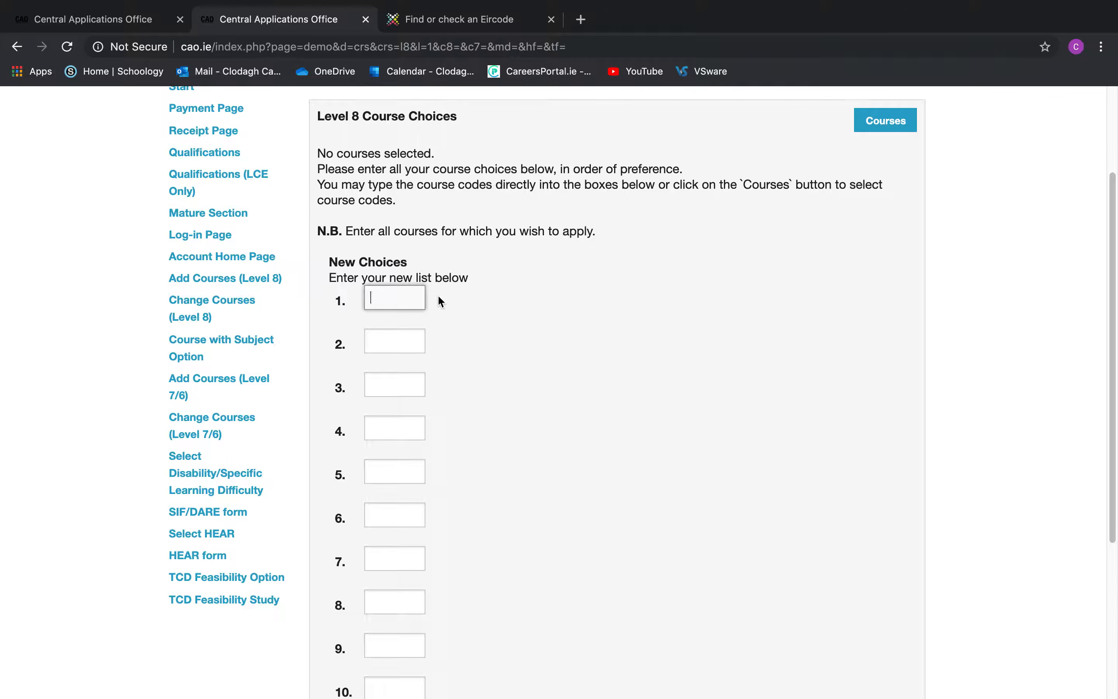
type("wd500")
key("BackSpace")
key("BackSpace")
key("BackSpace")
key("BackSpace")
key("BackSpace")
type("WD500")
left_click(416, 338)
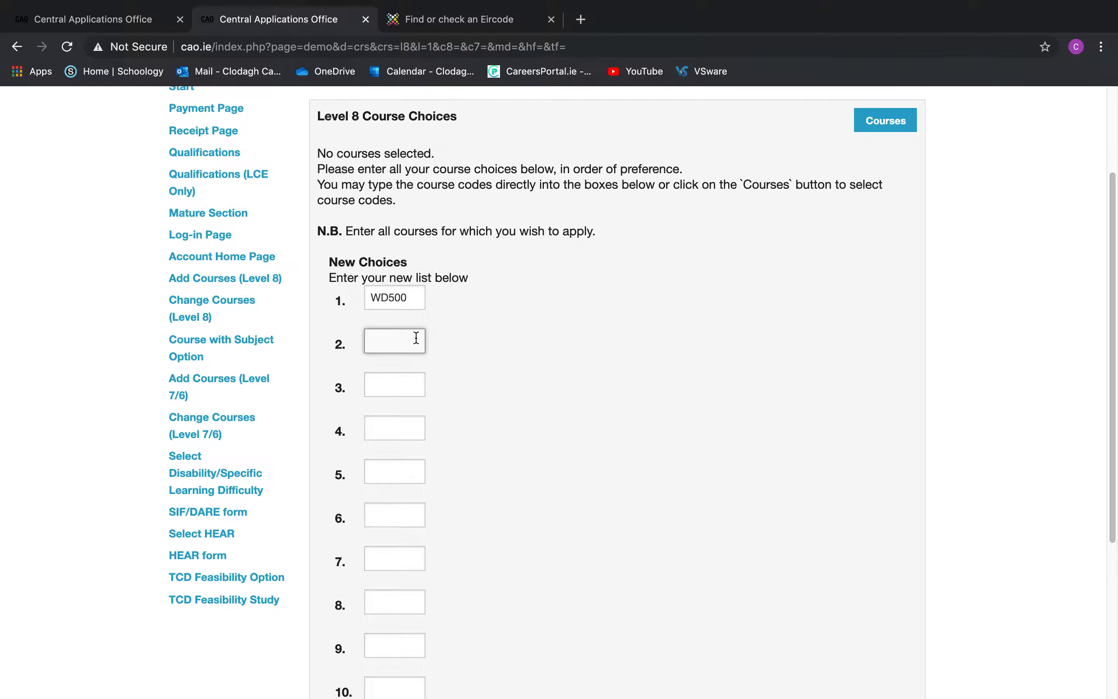
type("DC230")
left_click_drag(422, 340, 364, 338)
key("BackSpace")
left_click(416, 297)
double_click(416, 297)
key("BackSpace")
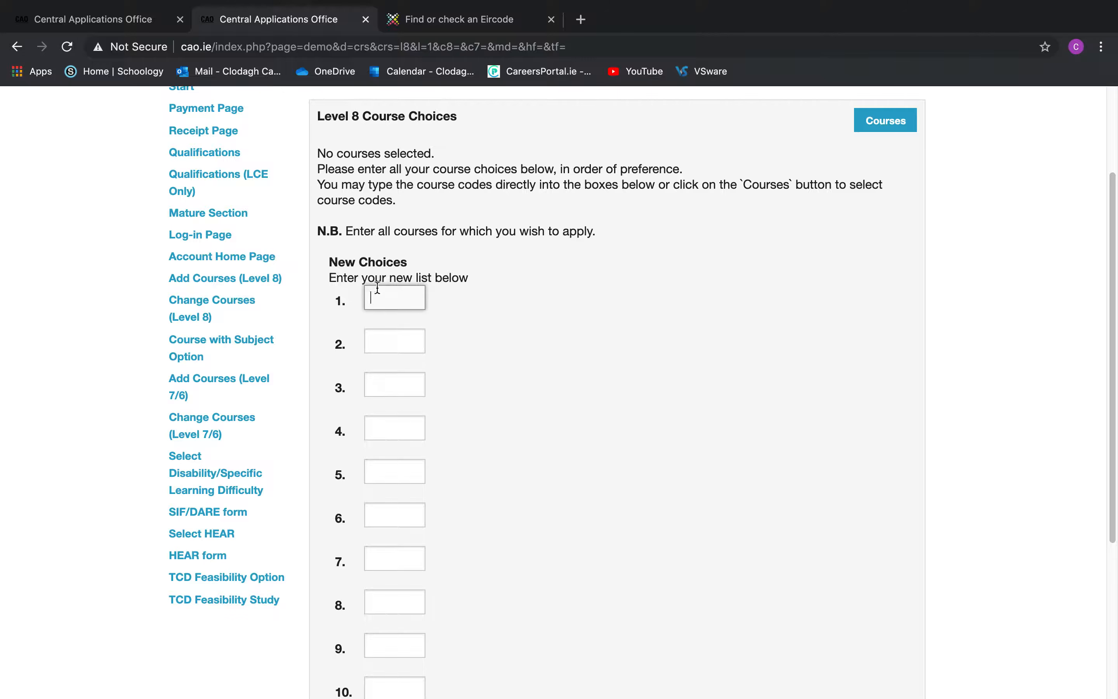
scroll(453, 412, "down", 2)
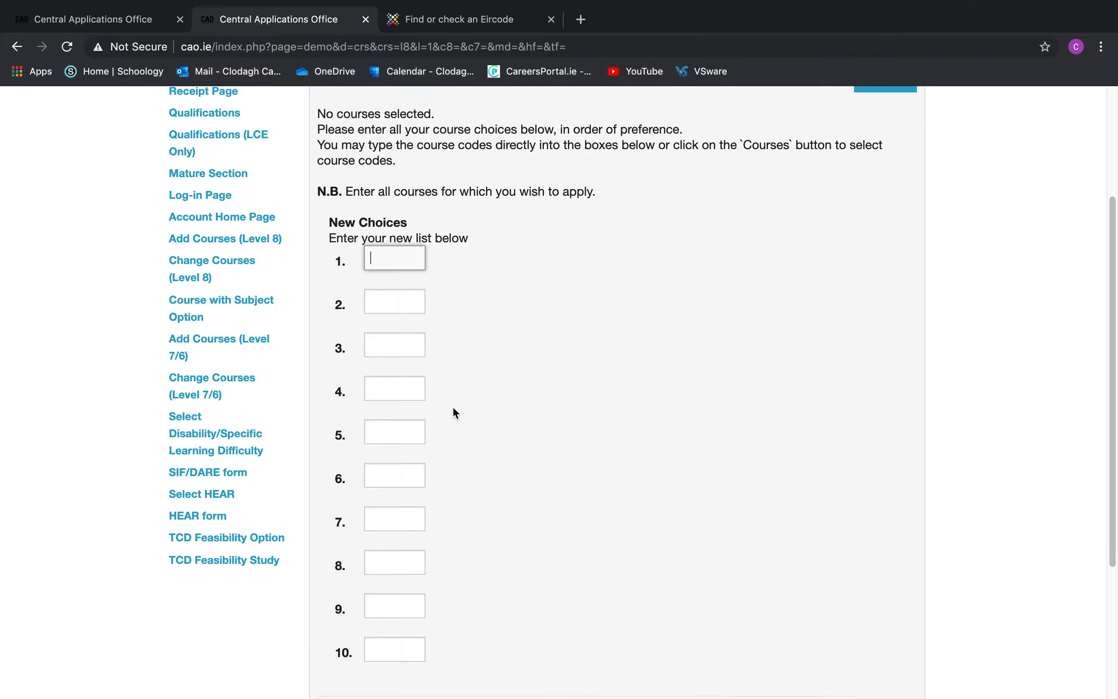
scroll(453, 412, "up", 2)
scroll(453, 408, "up", 2)
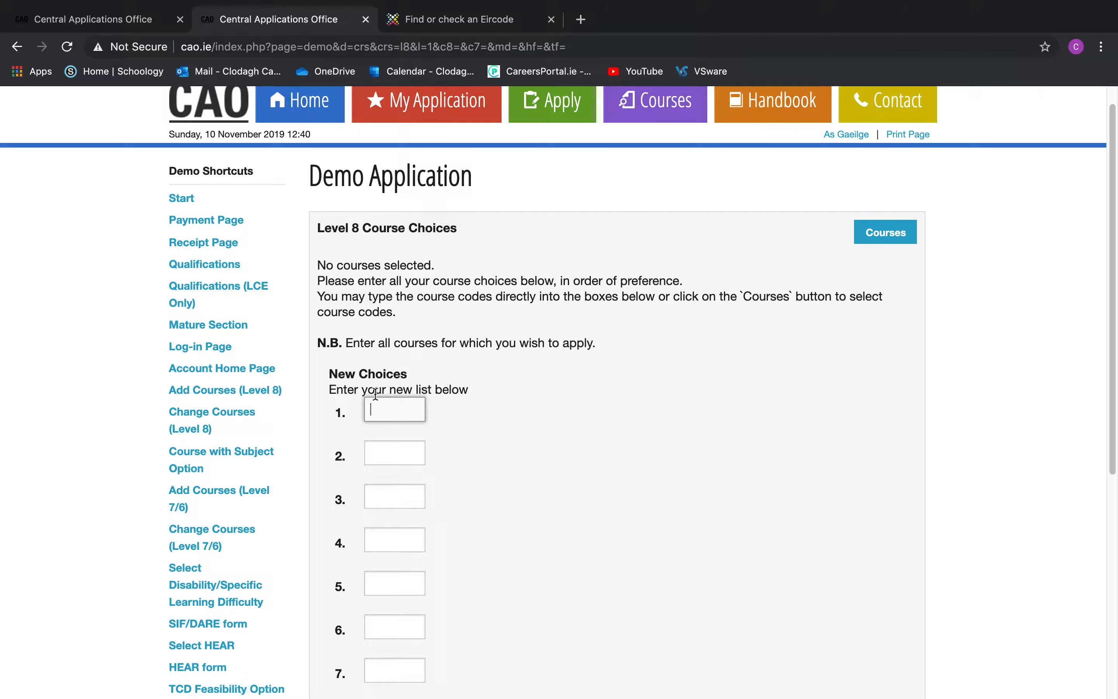
left_click(884, 241)
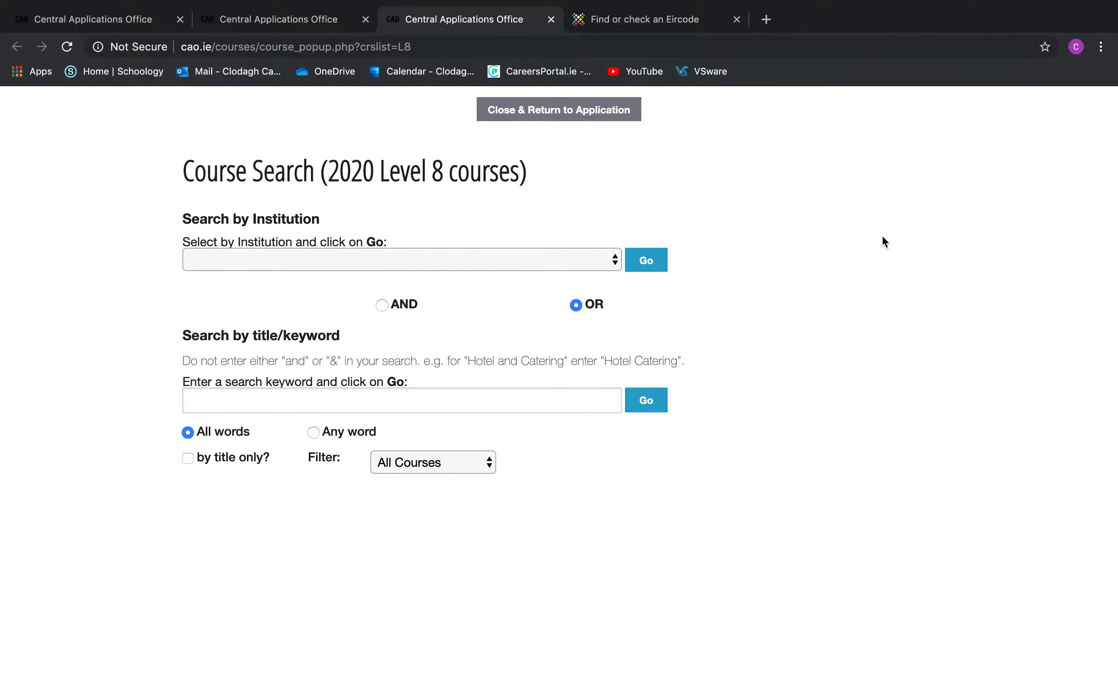
Copy DC132 Journalism from Dublin City University's Level 8 list into choice 1
left_click(537, 268)
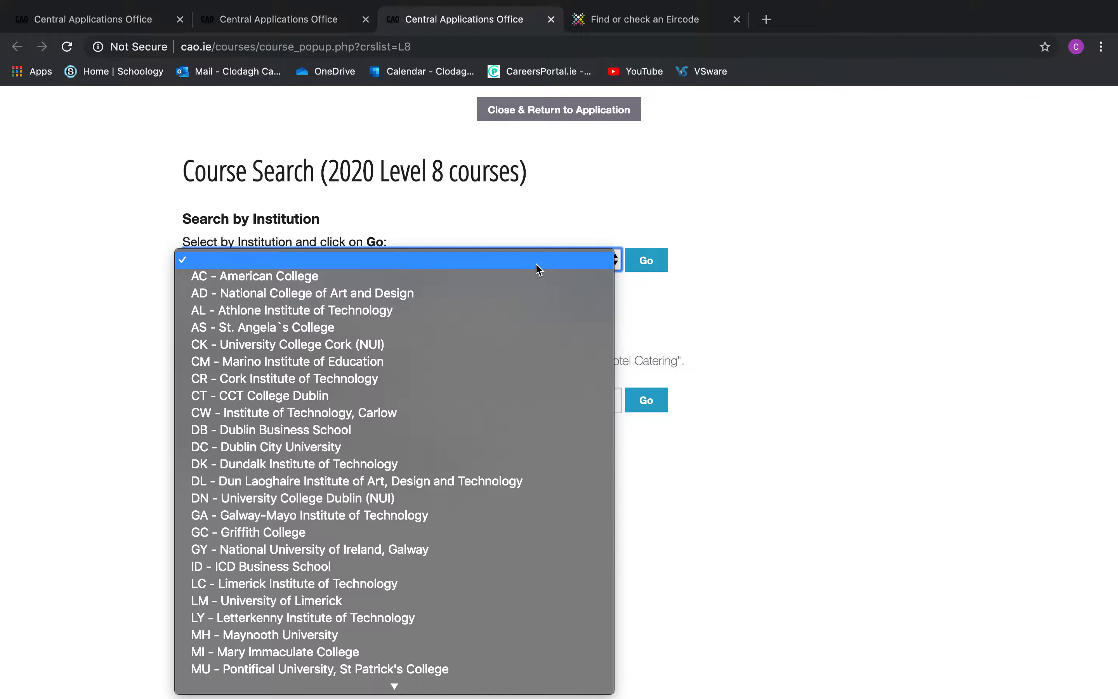
left_click(505, 454)
left_click(647, 265)
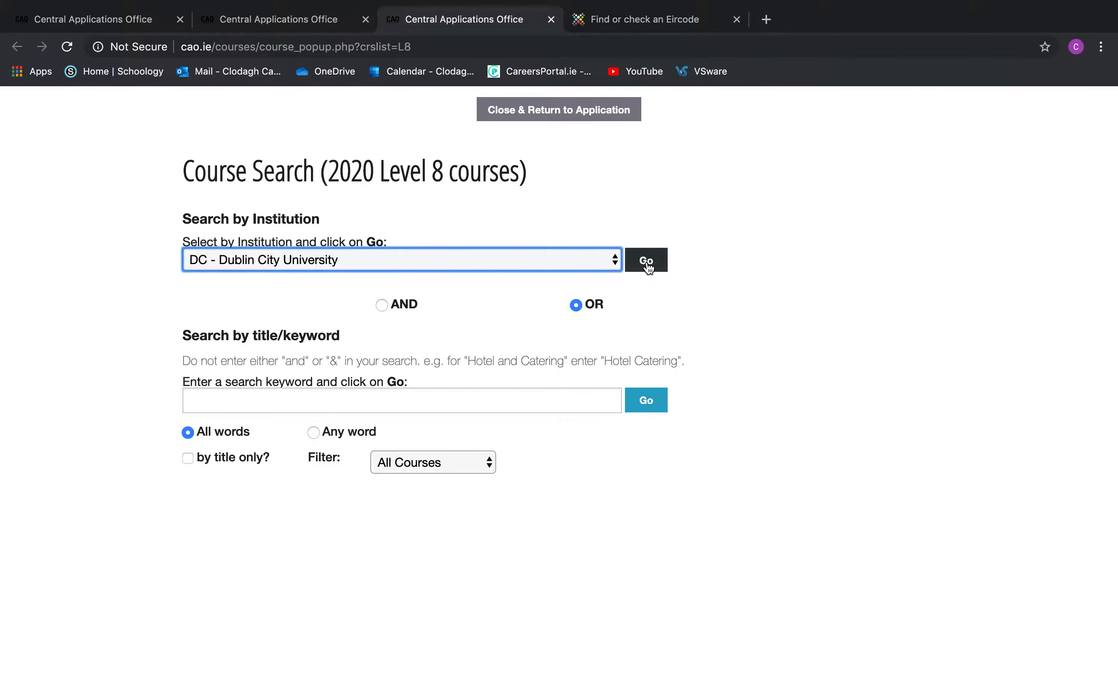
scroll(351, 378, "down", 5)
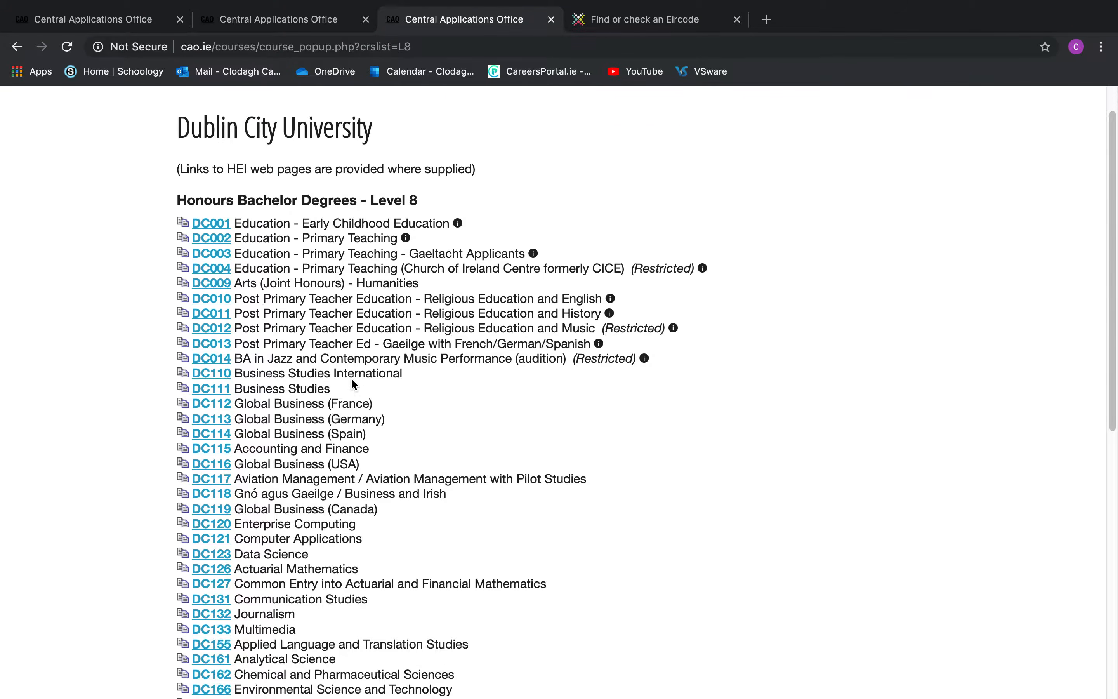
scroll(351, 377, "down", 8)
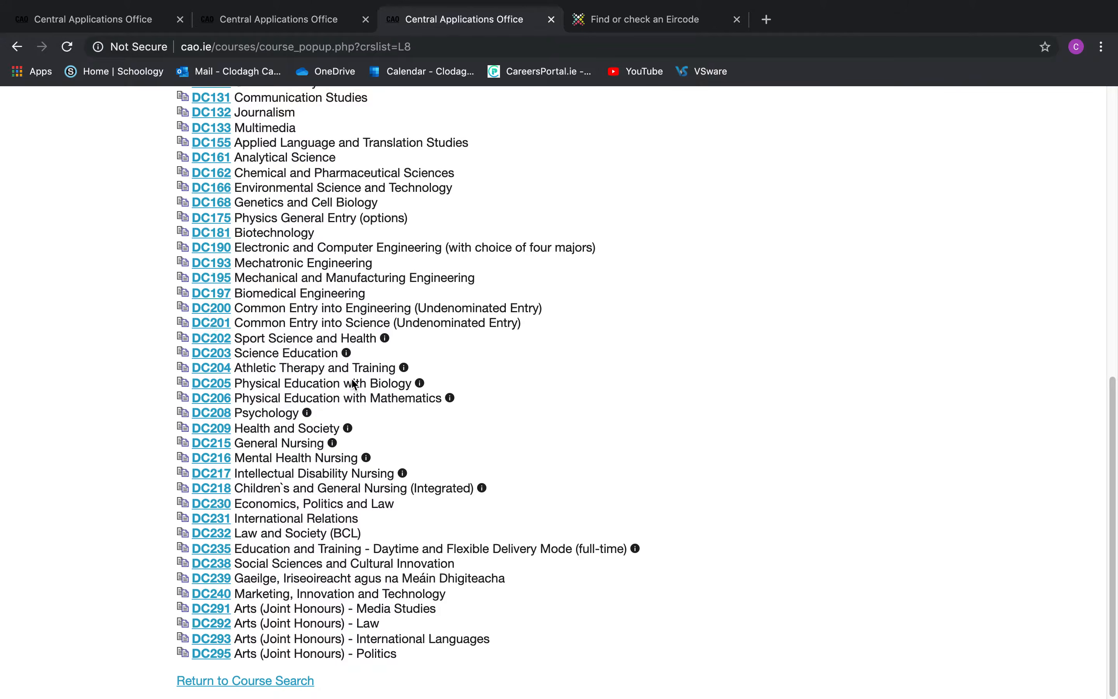
scroll(351, 378, "up", 5)
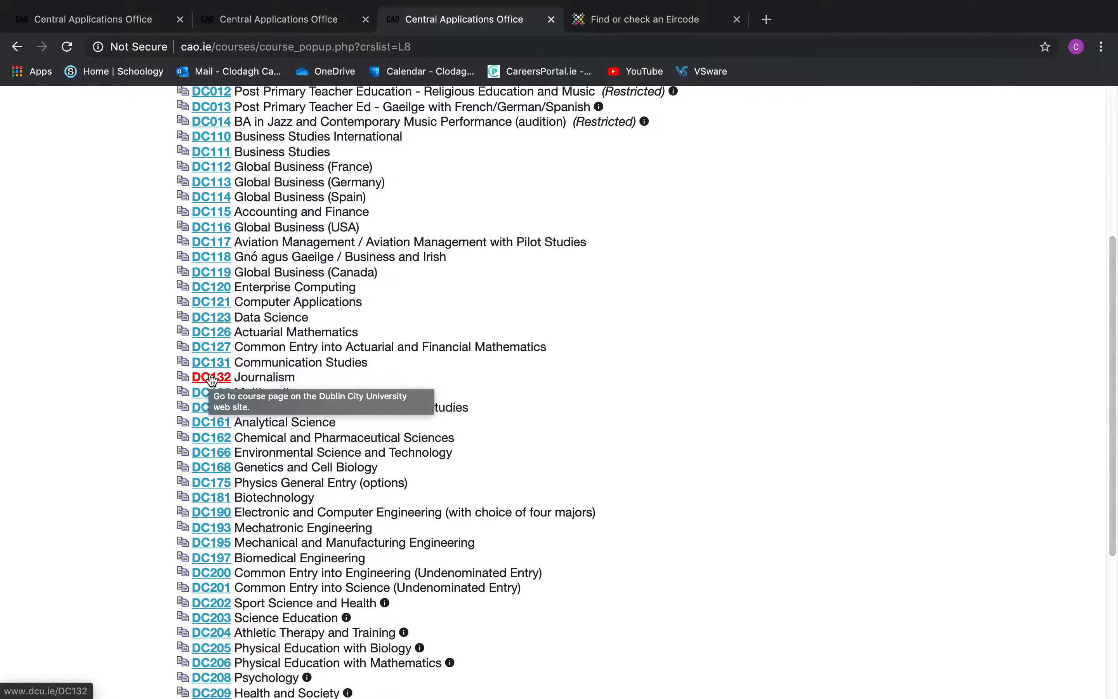
left_click(183, 378)
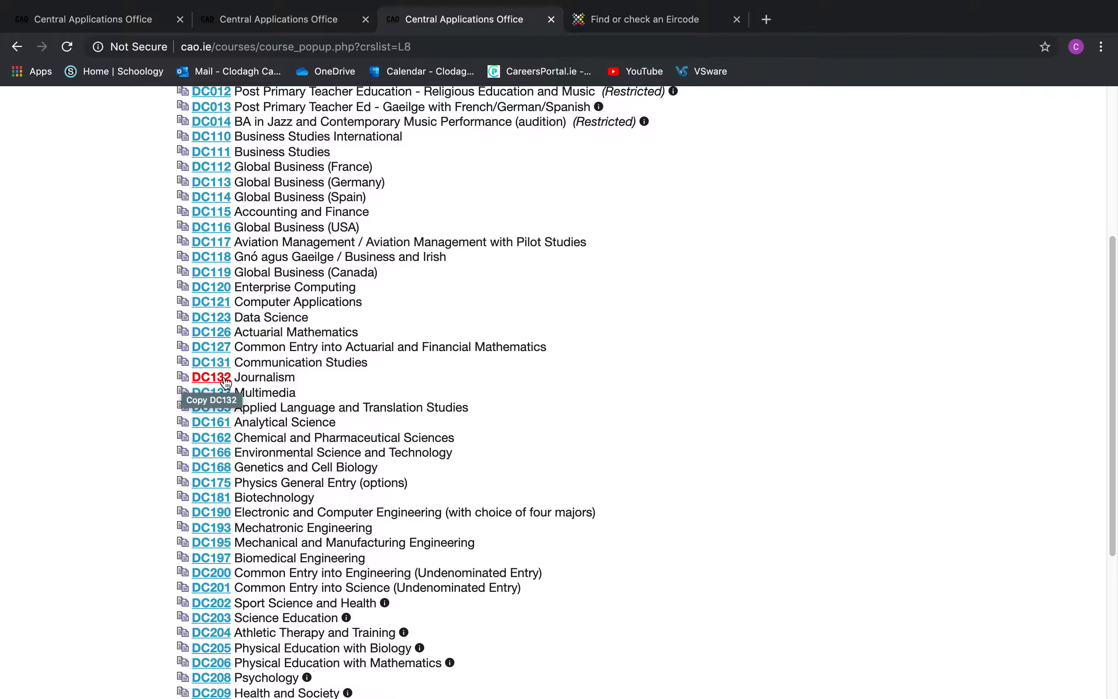
left_click_drag(236, 377, 194, 376)
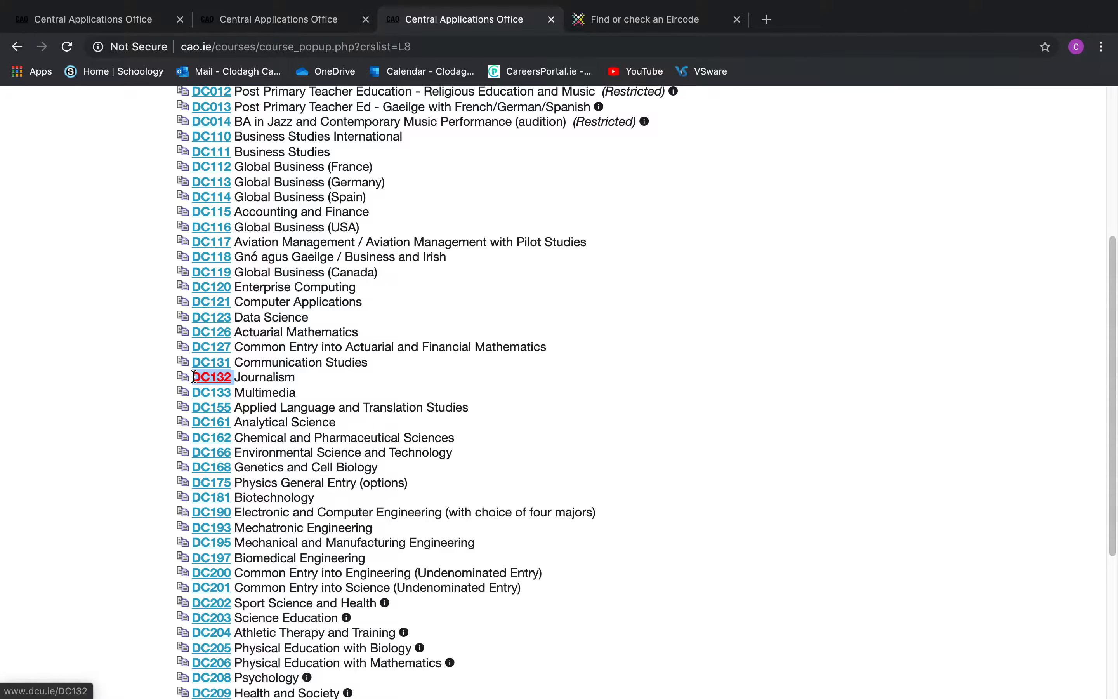
right_click(215, 376)
left_click(267, 473)
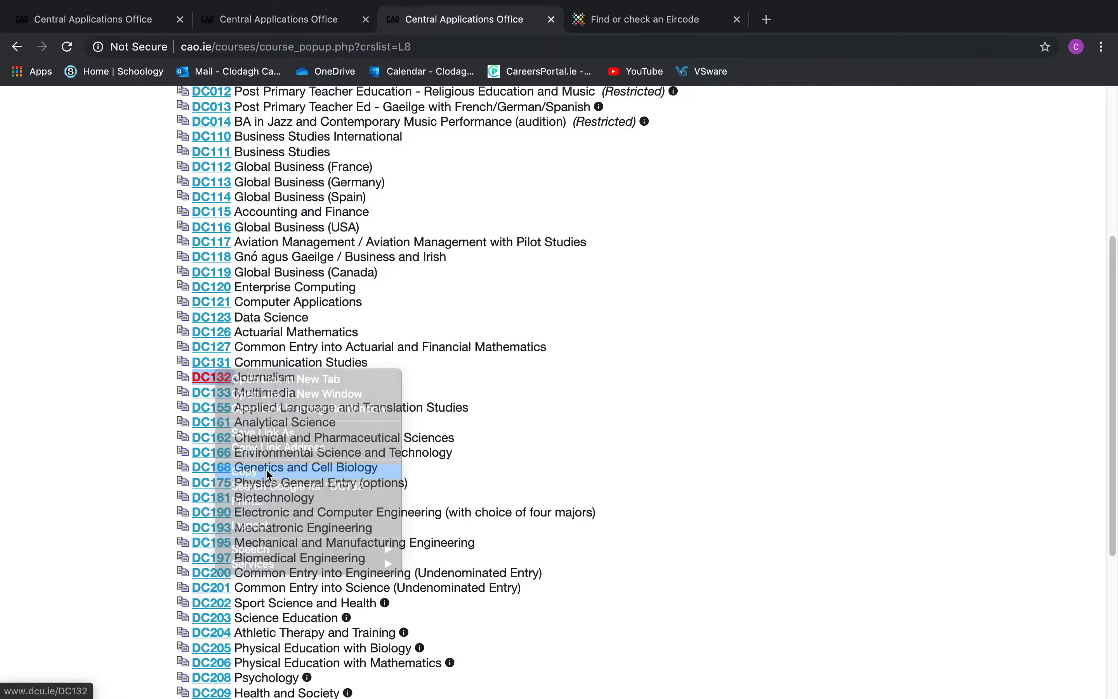
left_click(282, 31)
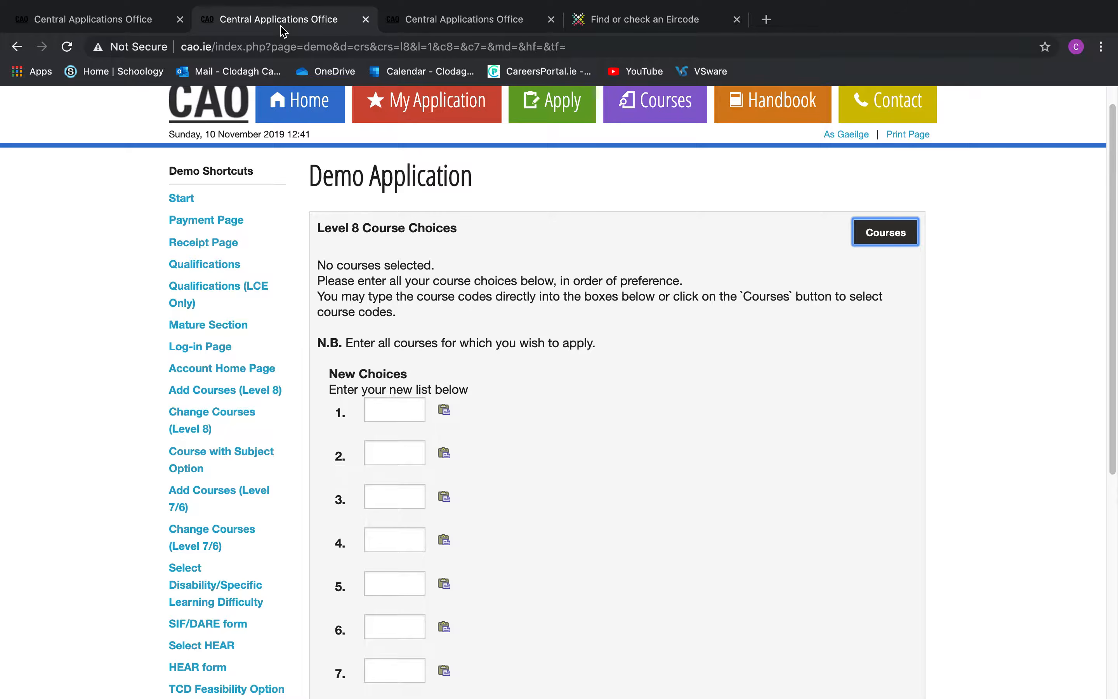
left_click(380, 403)
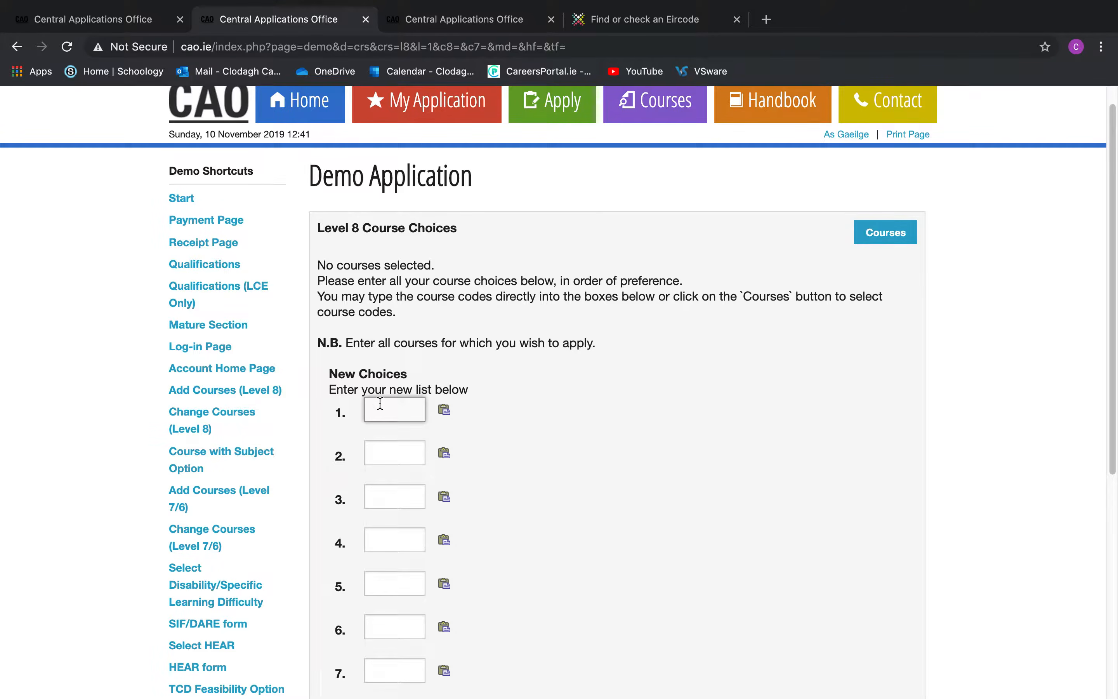
right_click(380, 403)
left_click(432, 508)
Search 'journalism', paste TU985 into choice 2, and Continue with Course Choices
left_click(887, 236)
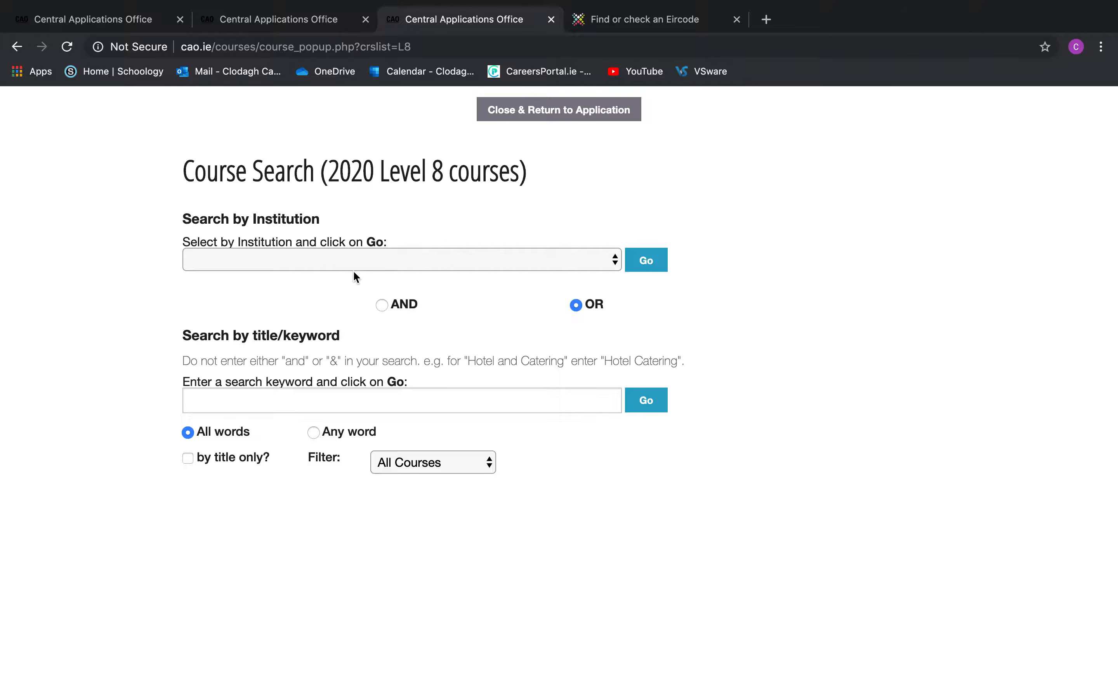
left_click(240, 395)
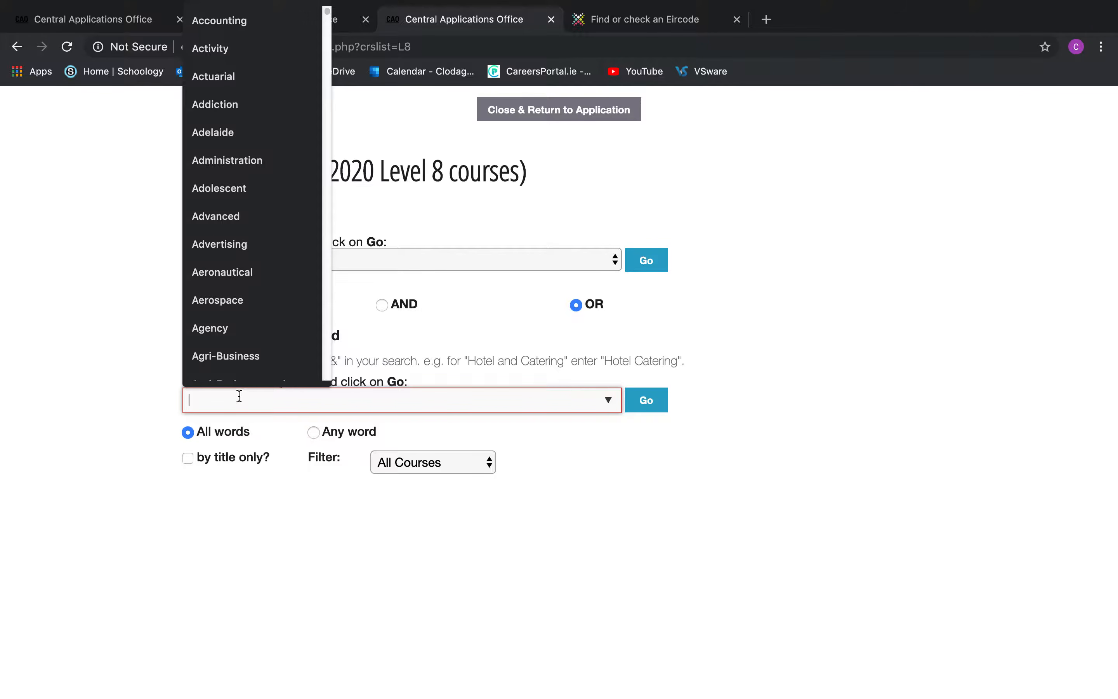
type("journalism")
key("Return")
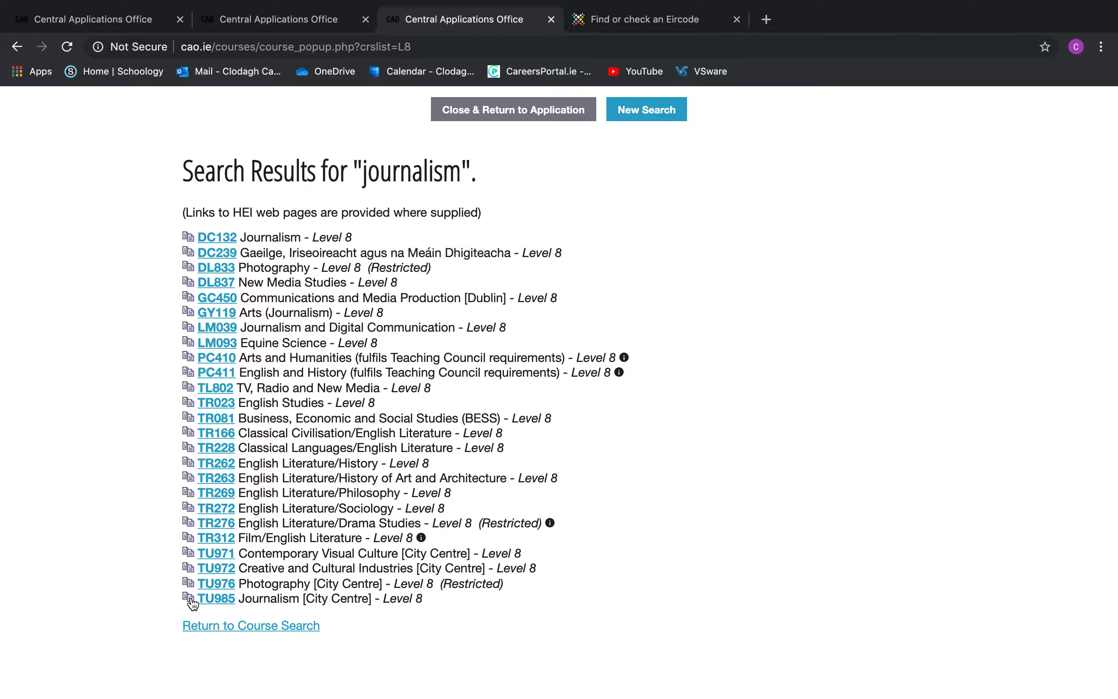
left_click_drag(241, 596, 199, 598)
right_click(226, 599)
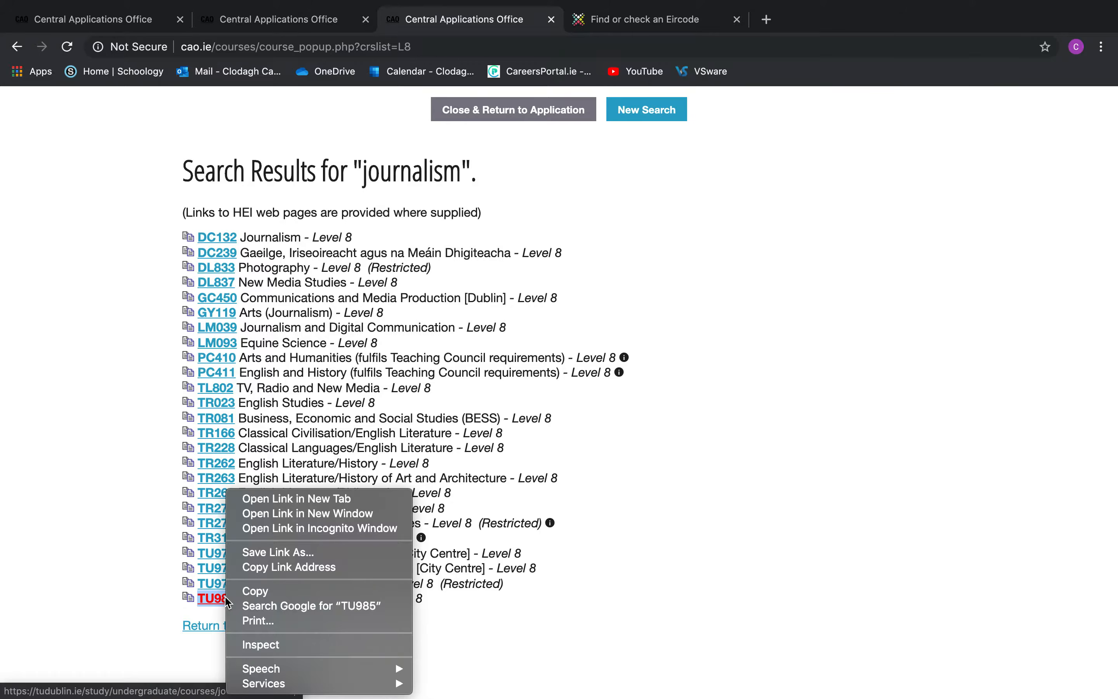
left_click(248, 596)
left_click(325, 21)
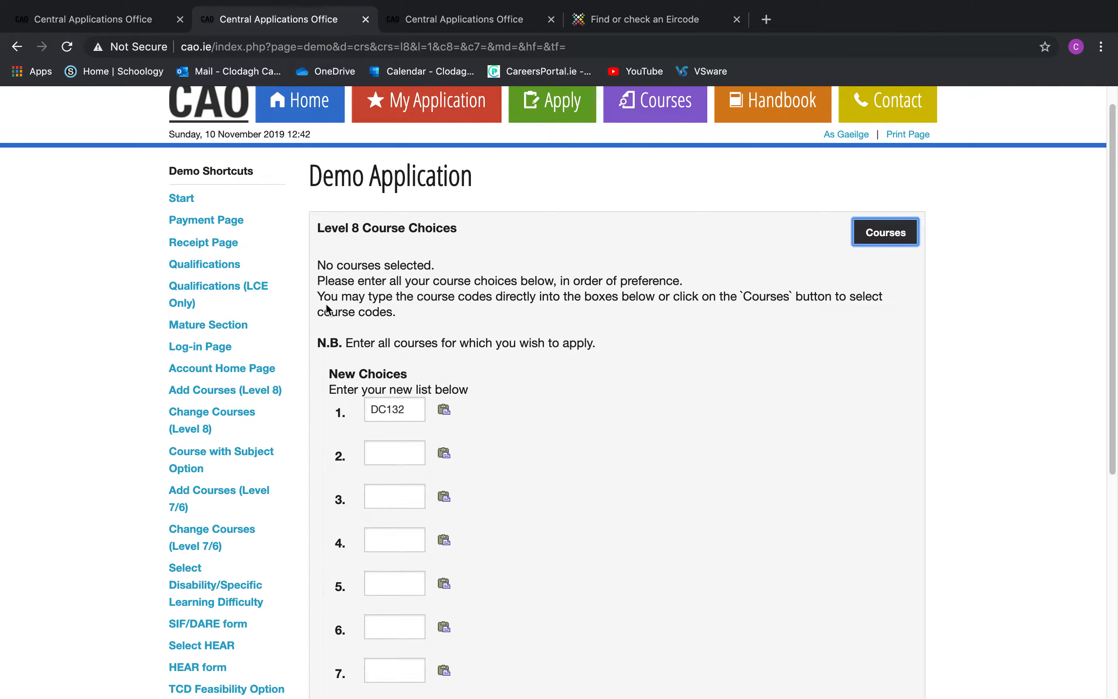
left_click(384, 454)
right_click(387, 451)
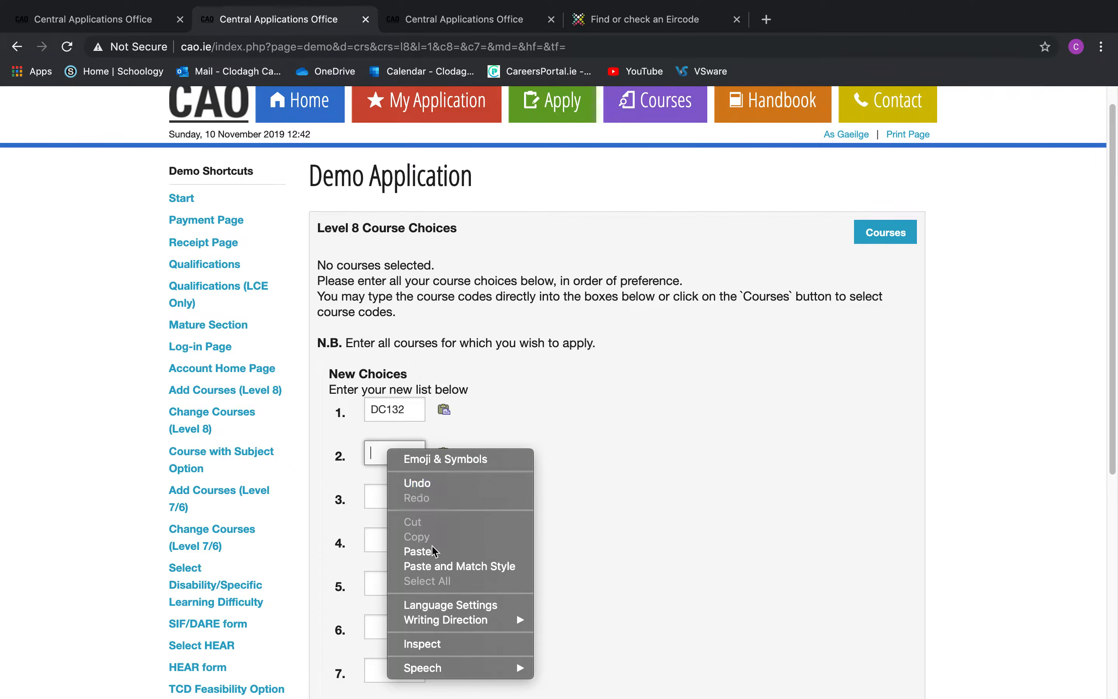
left_click(418, 551)
scroll(614, 439, "down", 8)
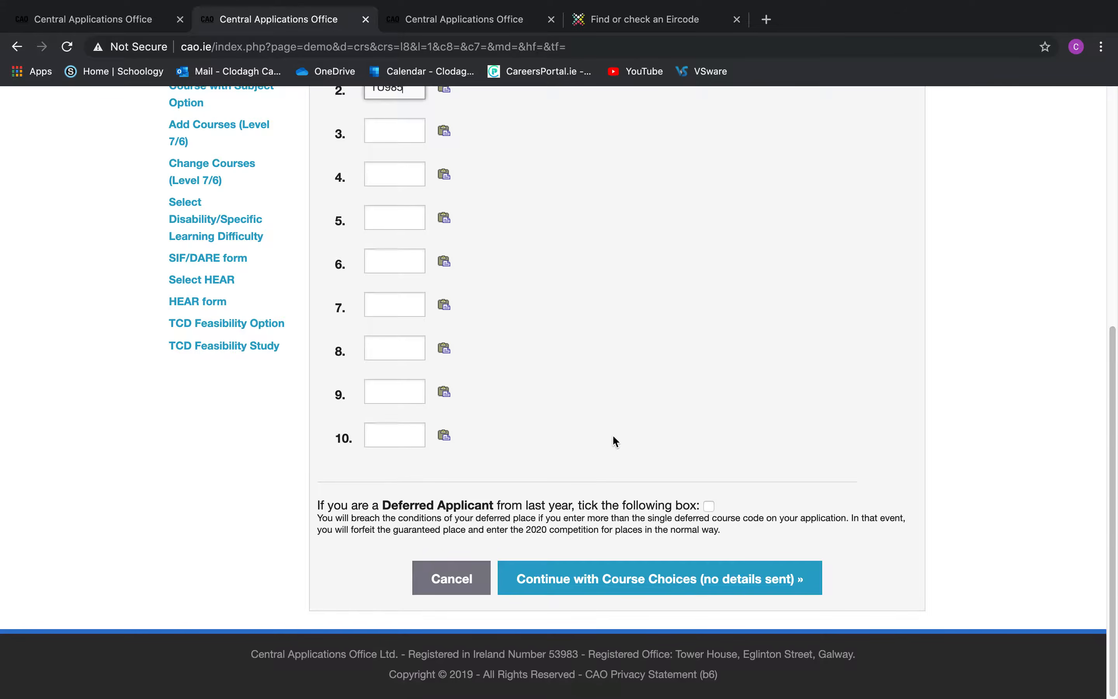
left_click(647, 581)
scroll(647, 574, "down", 2)
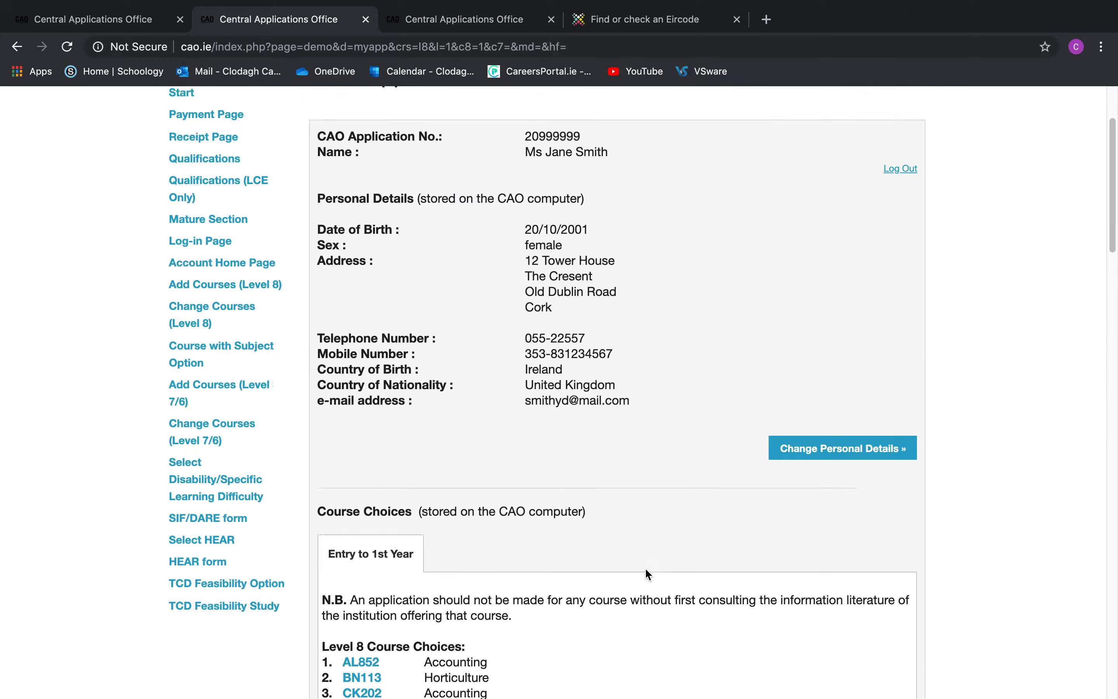
scroll(647, 574, "down", 9)
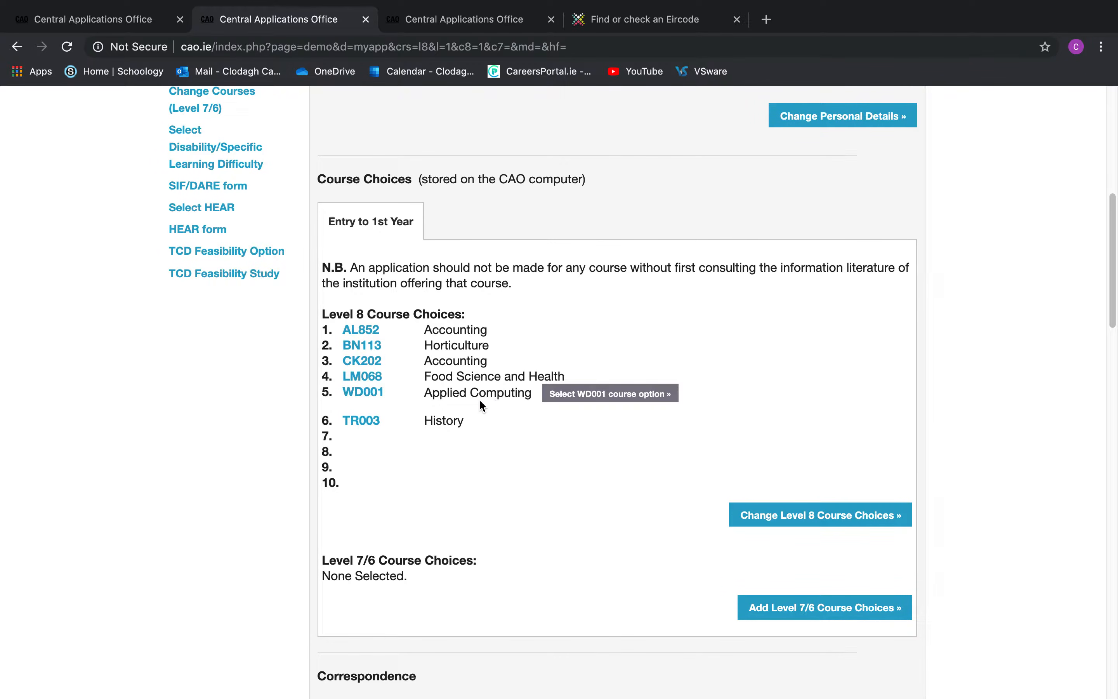
left_click(571, 397)
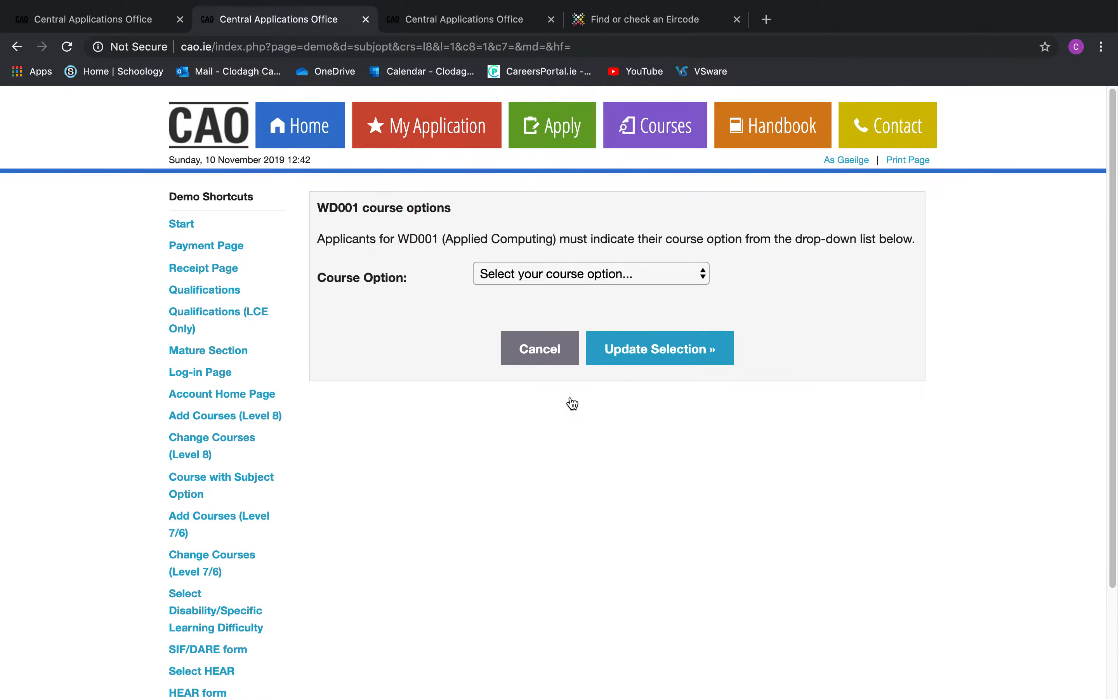
Choose Cloud and Networks as the WD001 Applied Computing option, update and confirm with OK
left_click(564, 276)
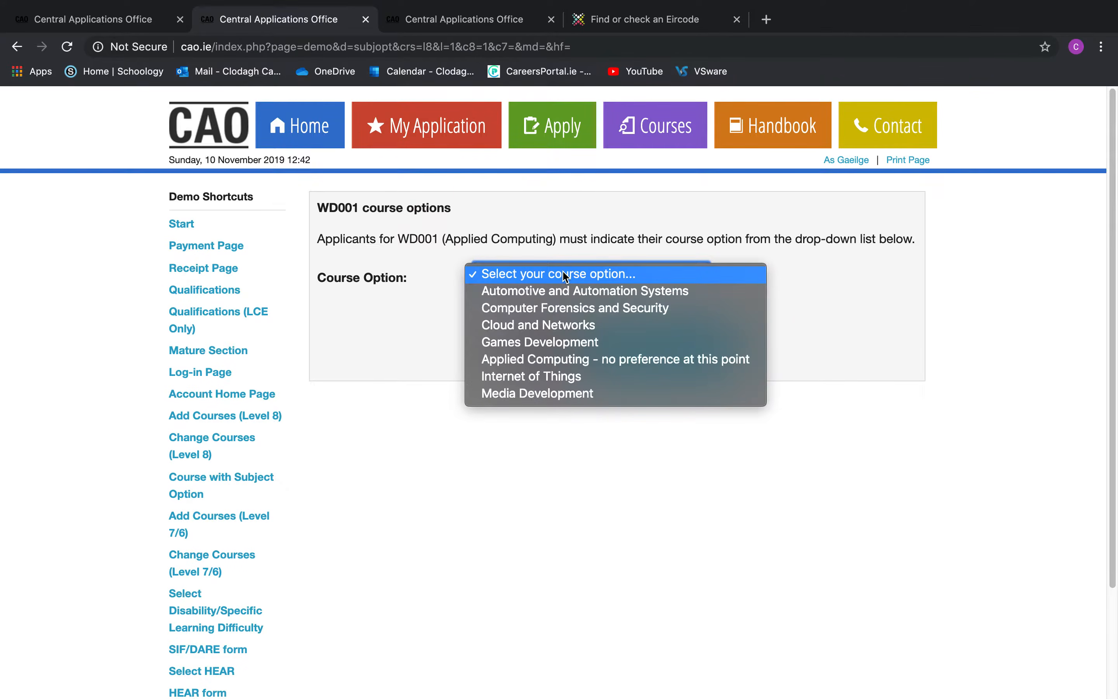
left_click(581, 326)
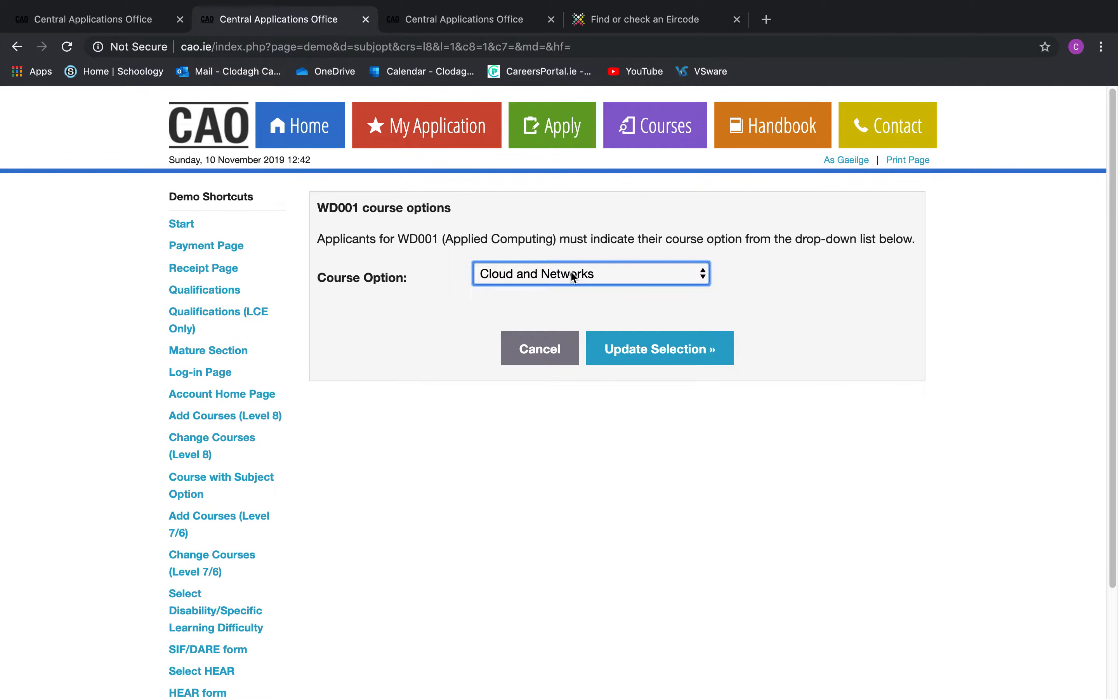
left_click(646, 355)
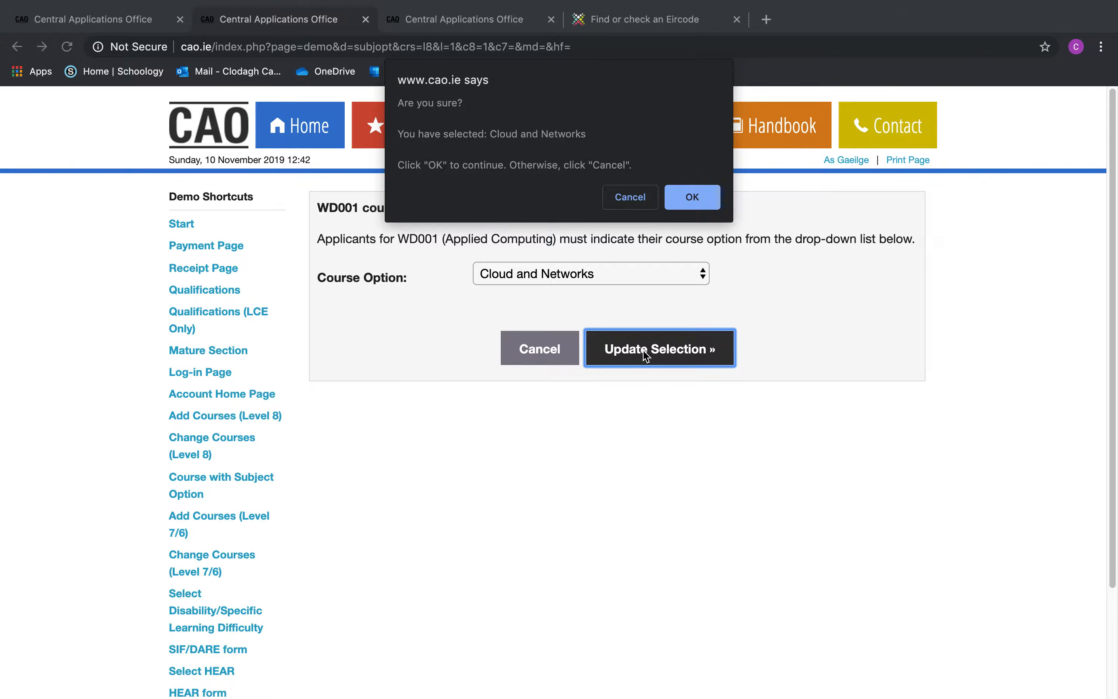
left_click(688, 197)
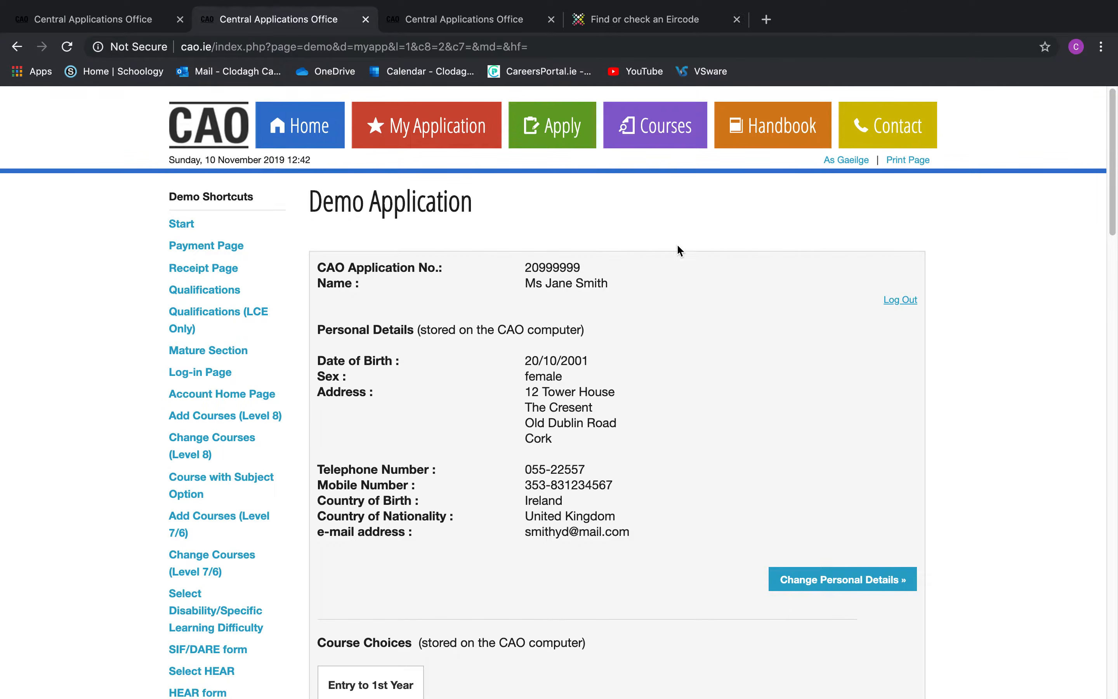
scroll(673, 502, "down", 15)
Enter WD500 as Level 7/6 choice 1
left_click(773, 342)
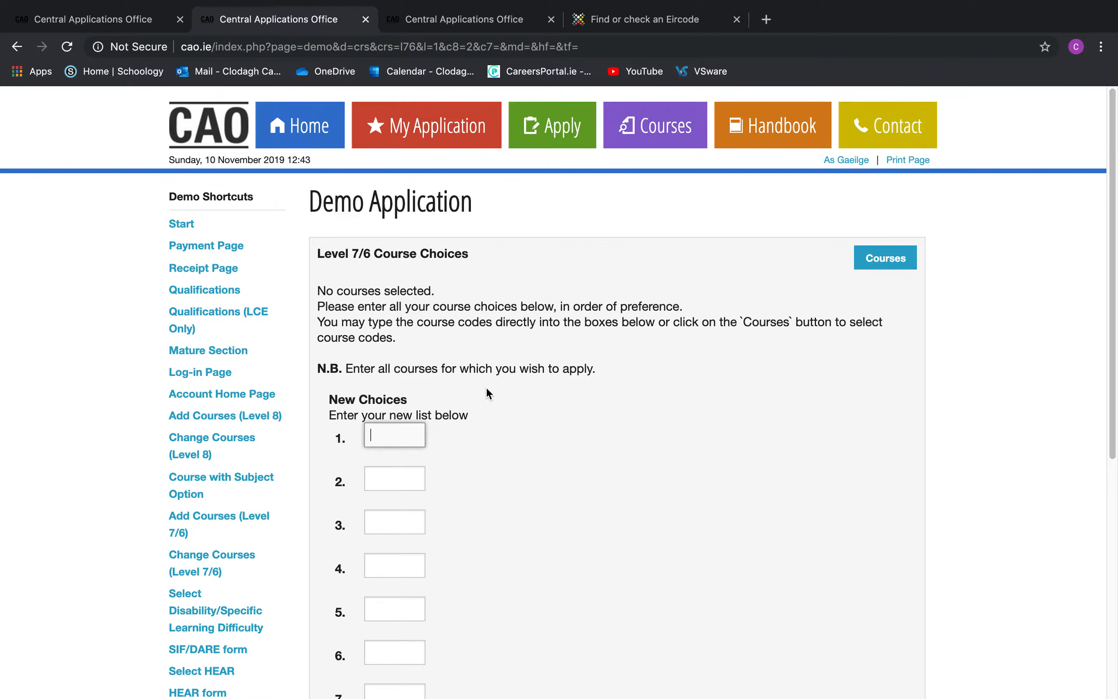
scroll(489, 393, "down", 8)
scroll(488, 393, "up", 7)
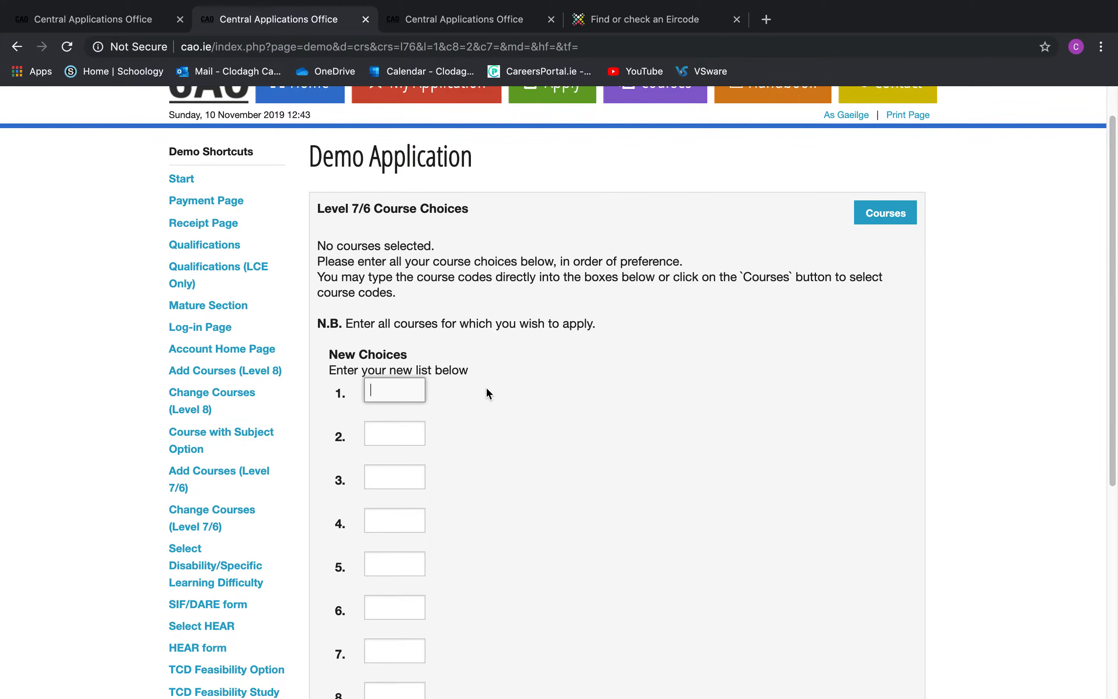
type("WD500")
List Dundalk Institute of Technology's courses and view its Computing course page
left_click(867, 213)
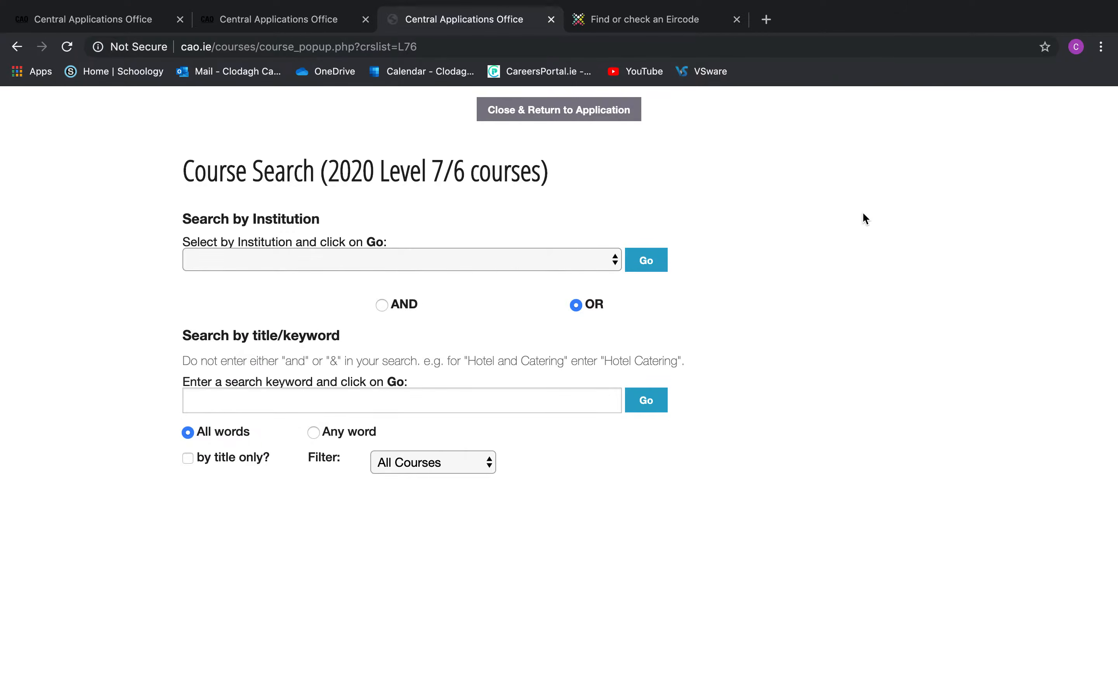
left_click(491, 259)
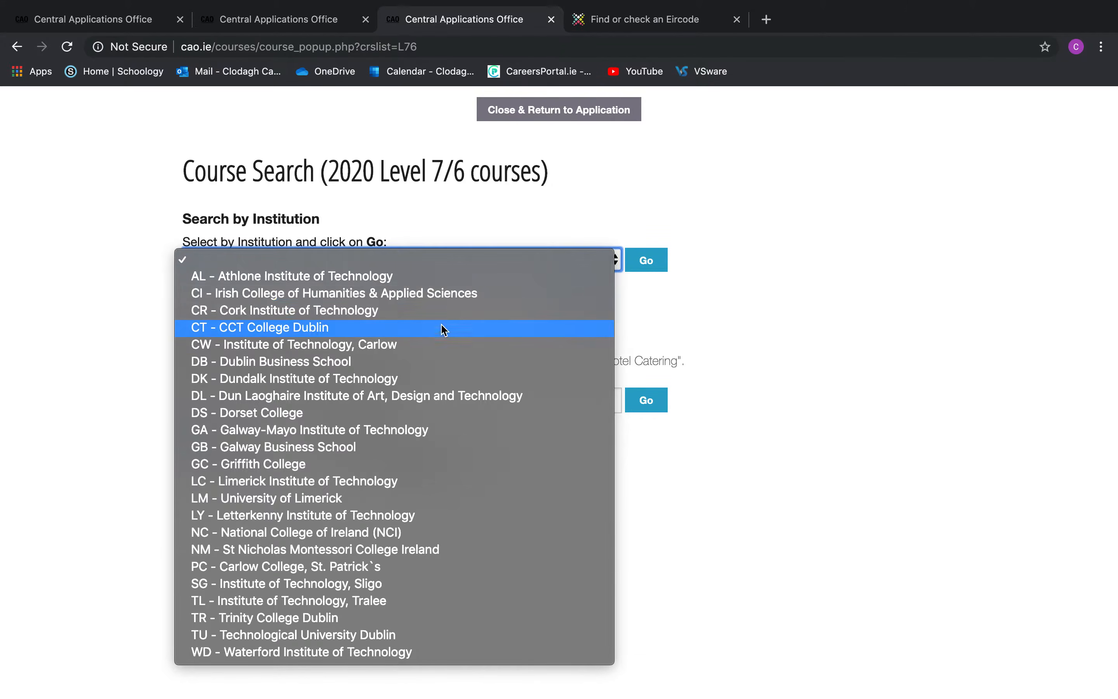
left_click(425, 380)
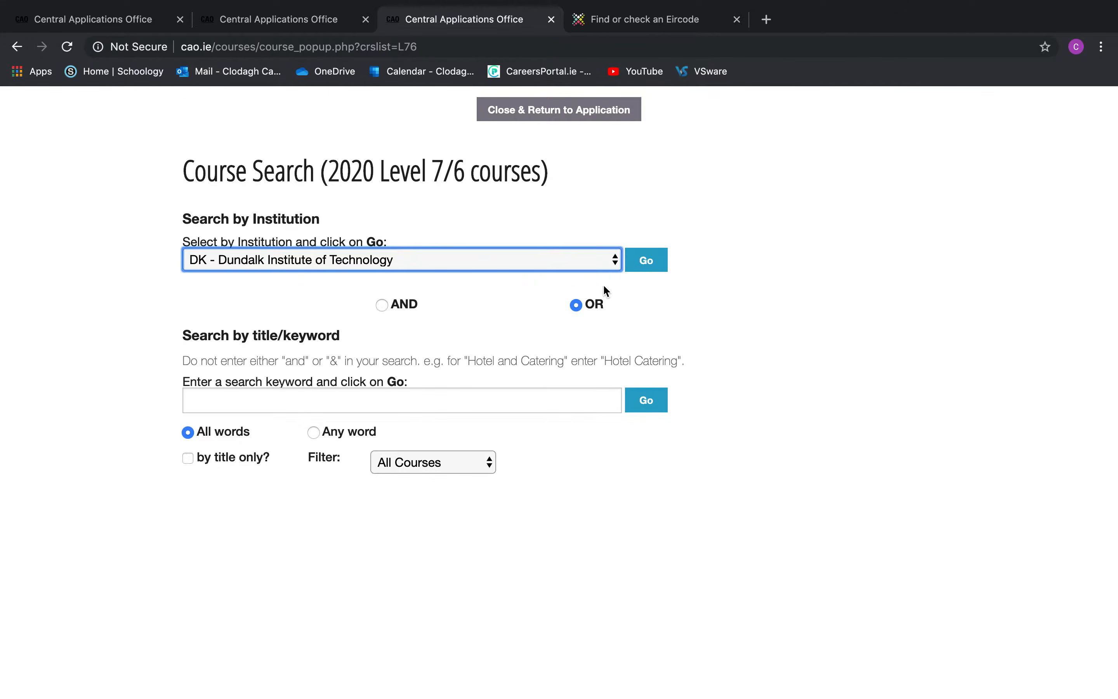
left_click(647, 259)
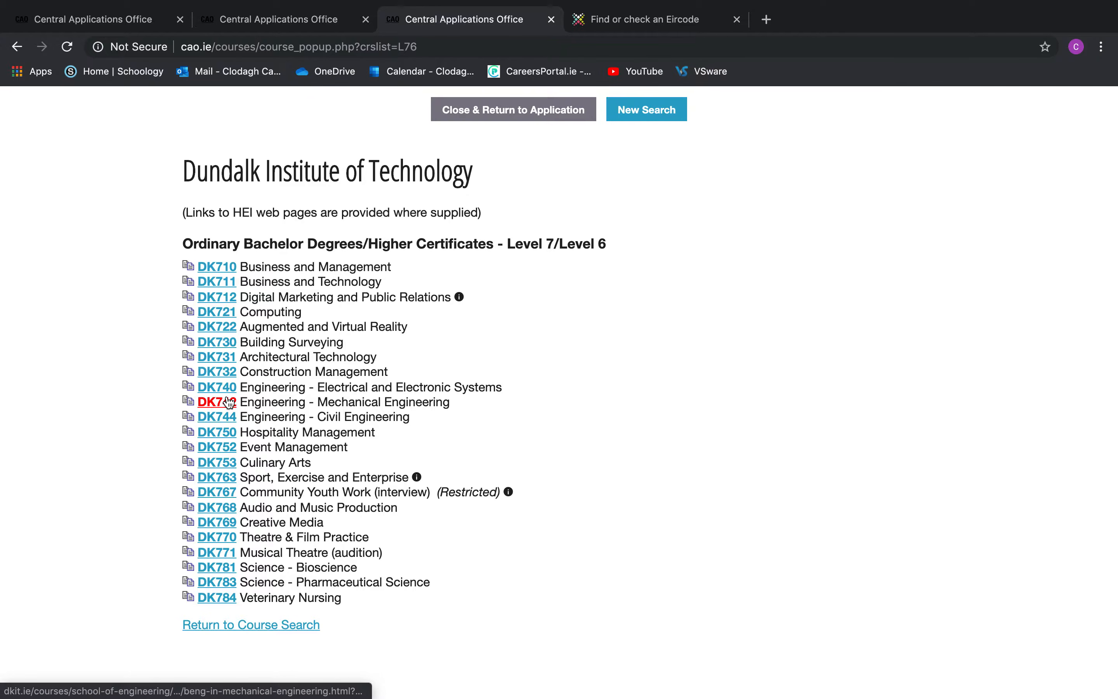
left_click(227, 313)
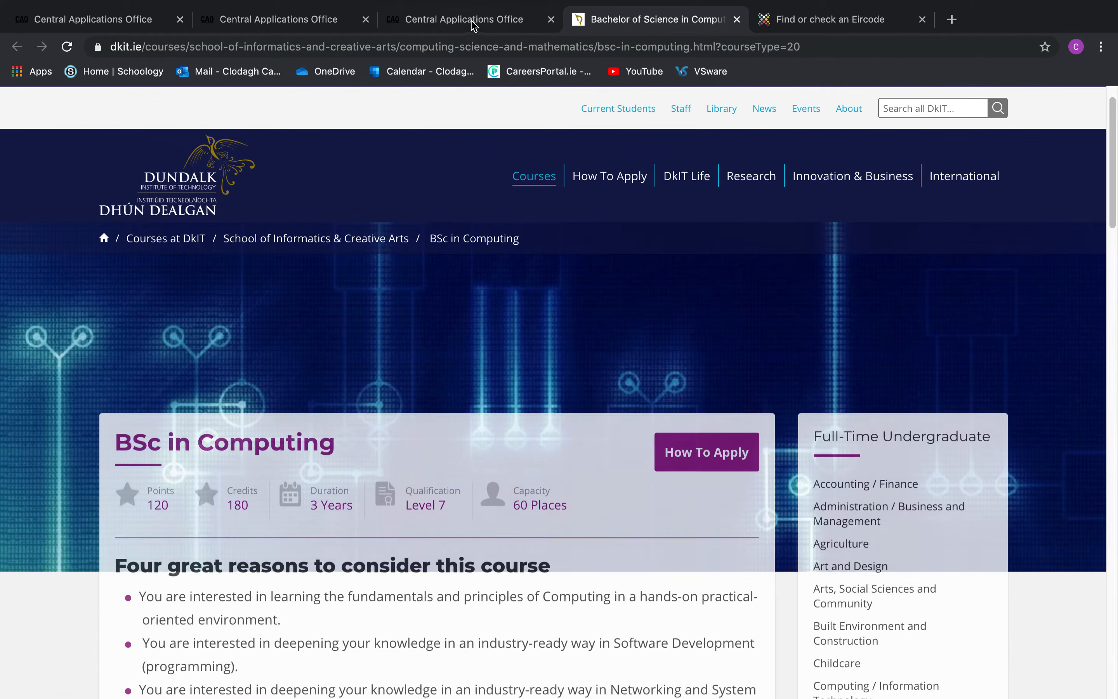
left_click(474, 21)
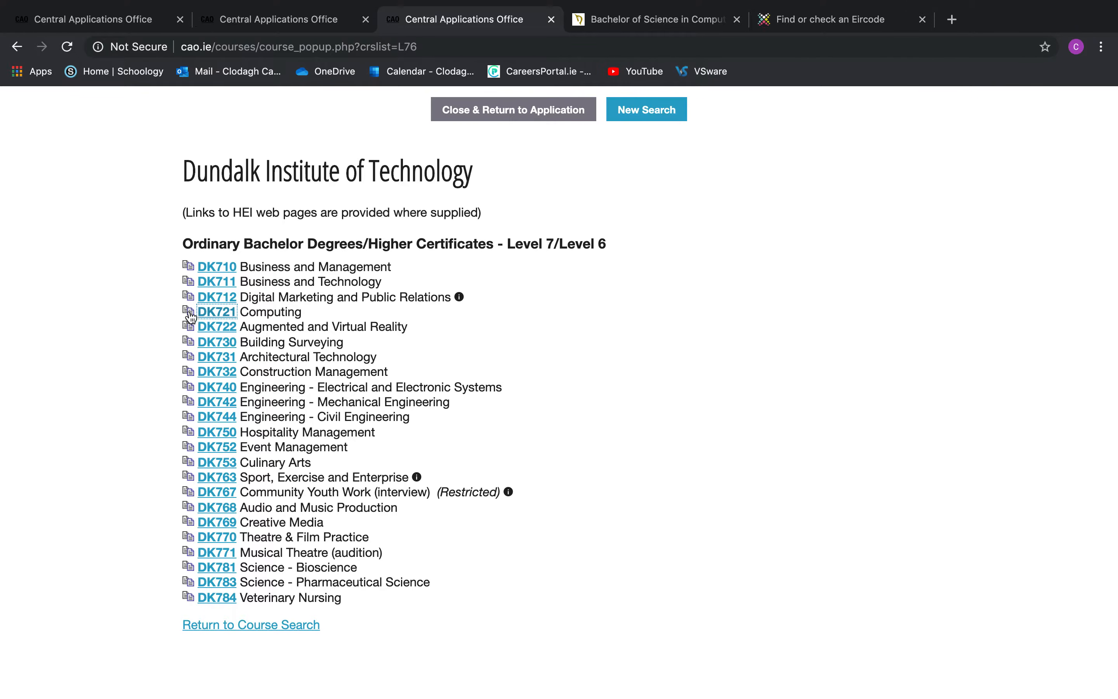
Copy the DK721 code and paste it into Level 7/6 choice 2
left_click(245, 313)
left_click_drag(242, 312, 199, 312)
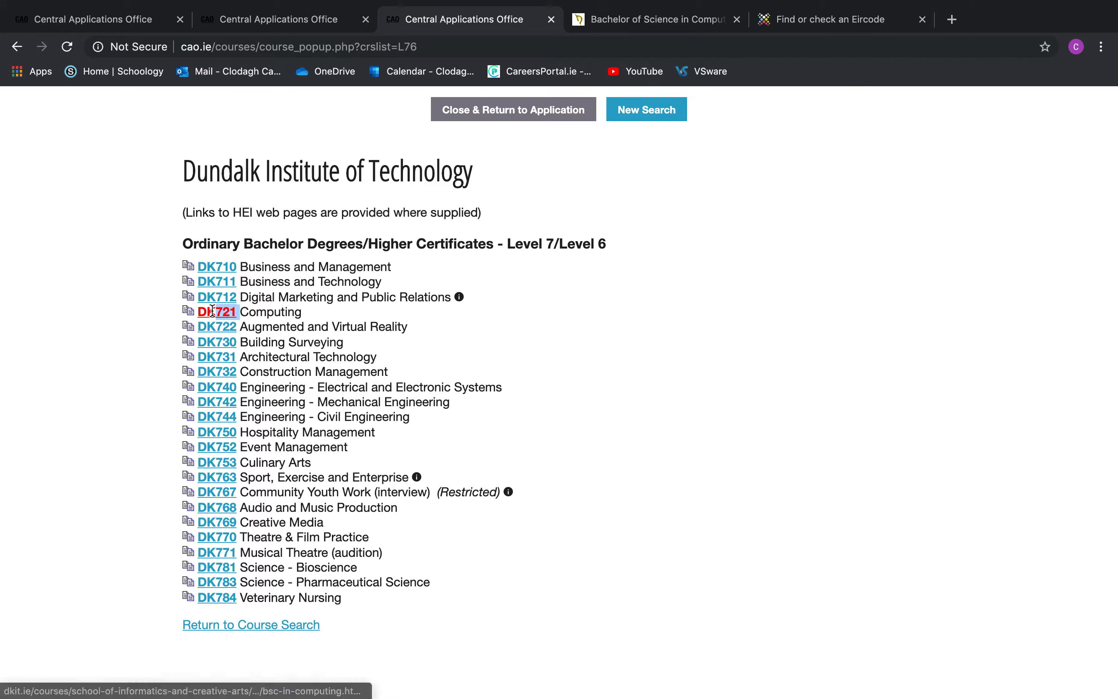
right_click(231, 314)
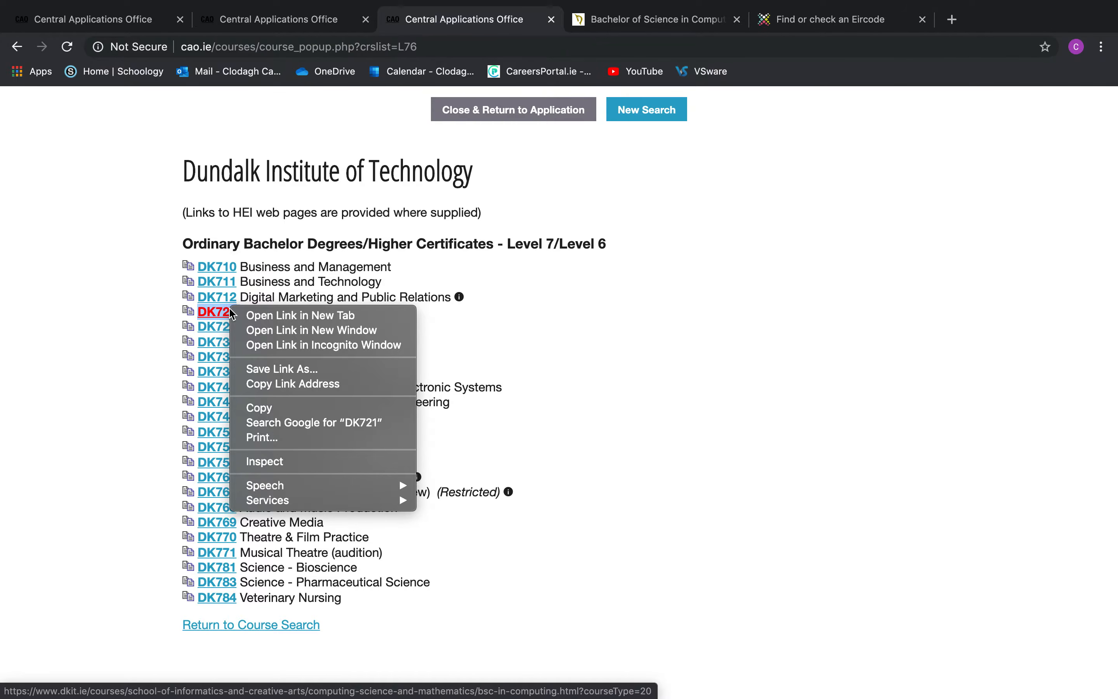
left_click(268, 406)
left_click(285, 27)
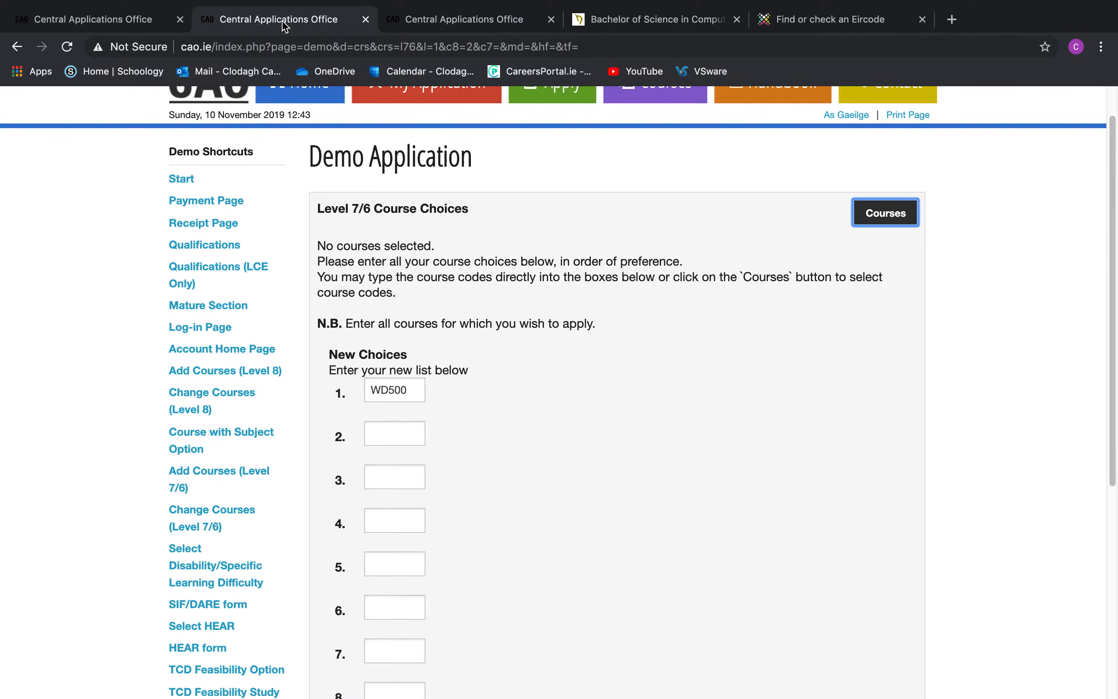
right_click(379, 437)
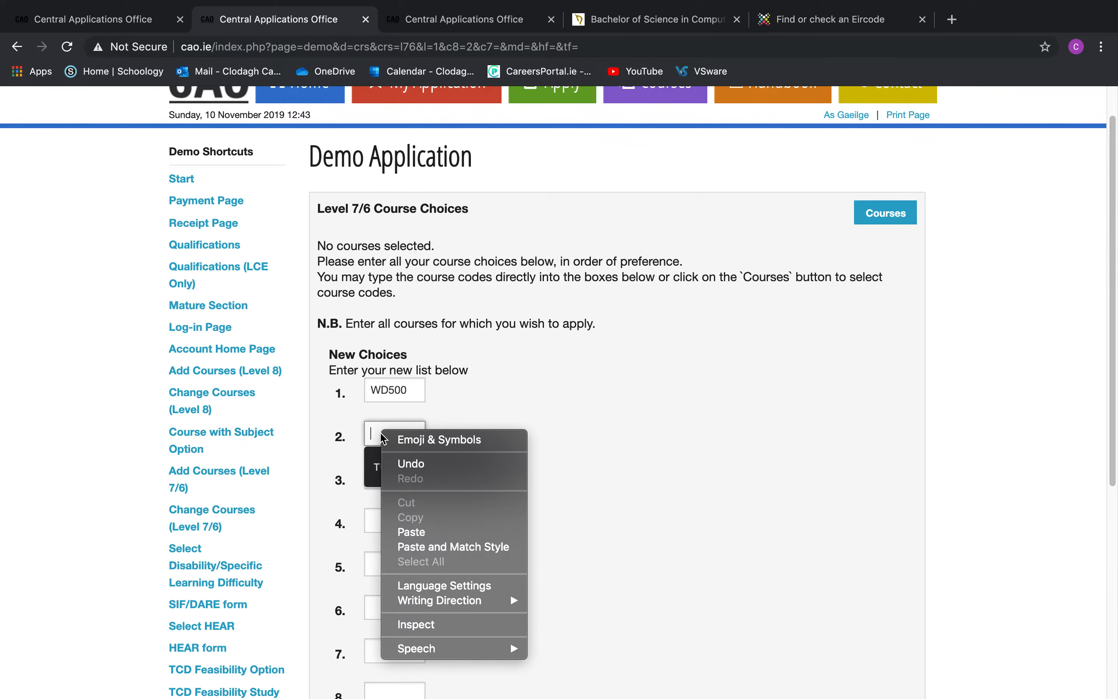
left_click(518, 530)
scroll(636, 452, "down", 8)
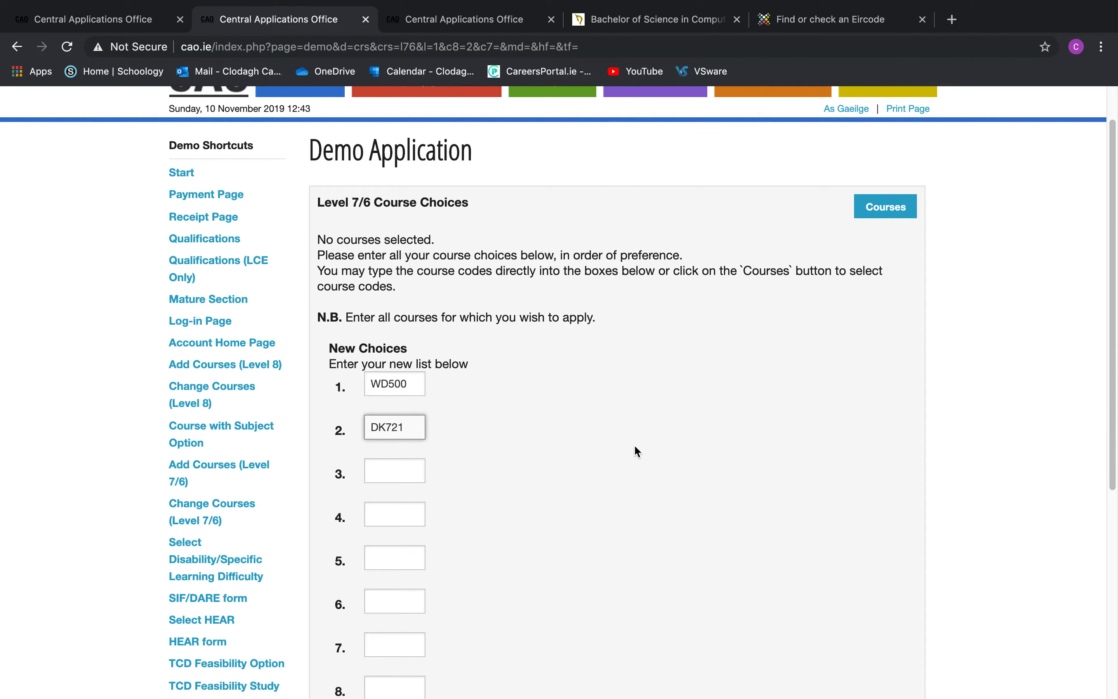
Submit the Level 7/6 choices and review the error flagging WD500 as invalid
left_click(674, 586)
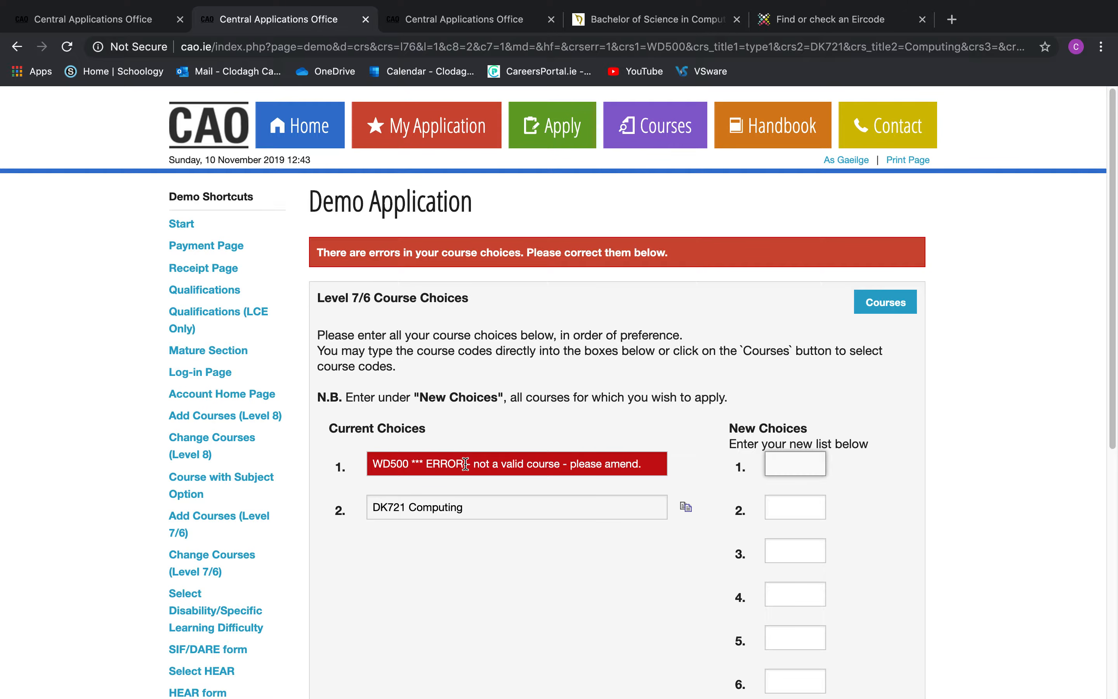
scroll(498, 351, "down", 2)
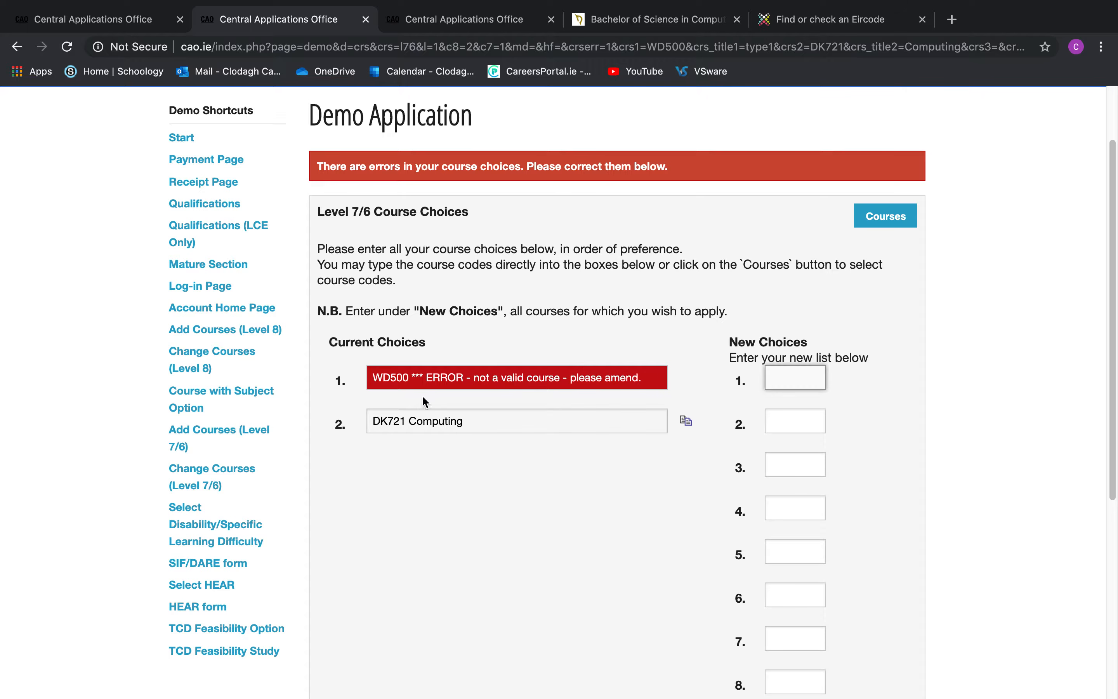
scroll(442, 369, "down", 3)
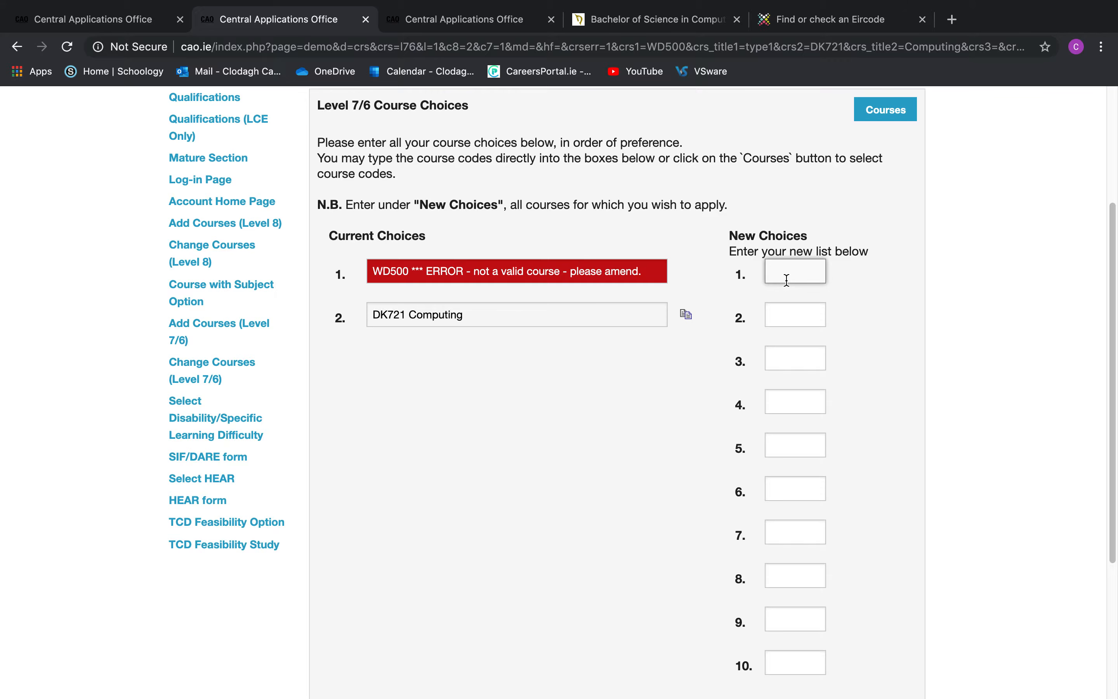
Enter DK721 as new choice 1 and Continue with Course Changes
type("d")
type("k721")
key("BackSpace")
key("BackSpace")
key("BackSpace")
key("BackSpace")
key("BackSpace")
type("DK721")
scroll(799, 304, "down", 5)
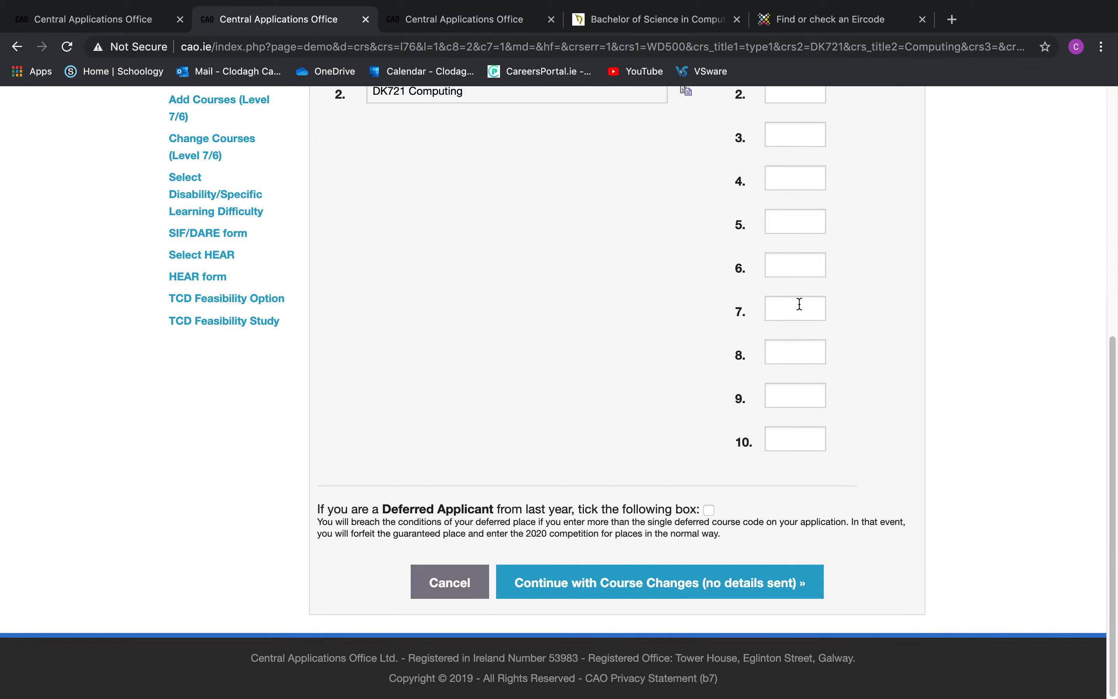
left_click(678, 584)
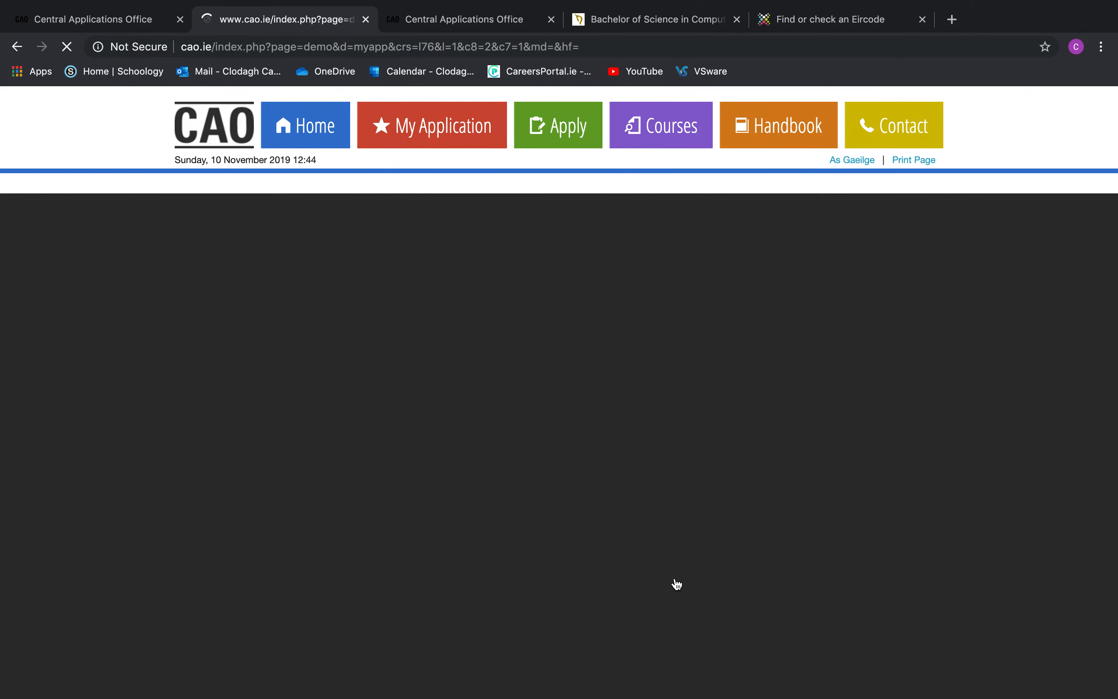
Open Change Level 7/6 Course Choices from the application overview
scroll(677, 584, "down", 5)
scroll(677, 584, "down", 8)
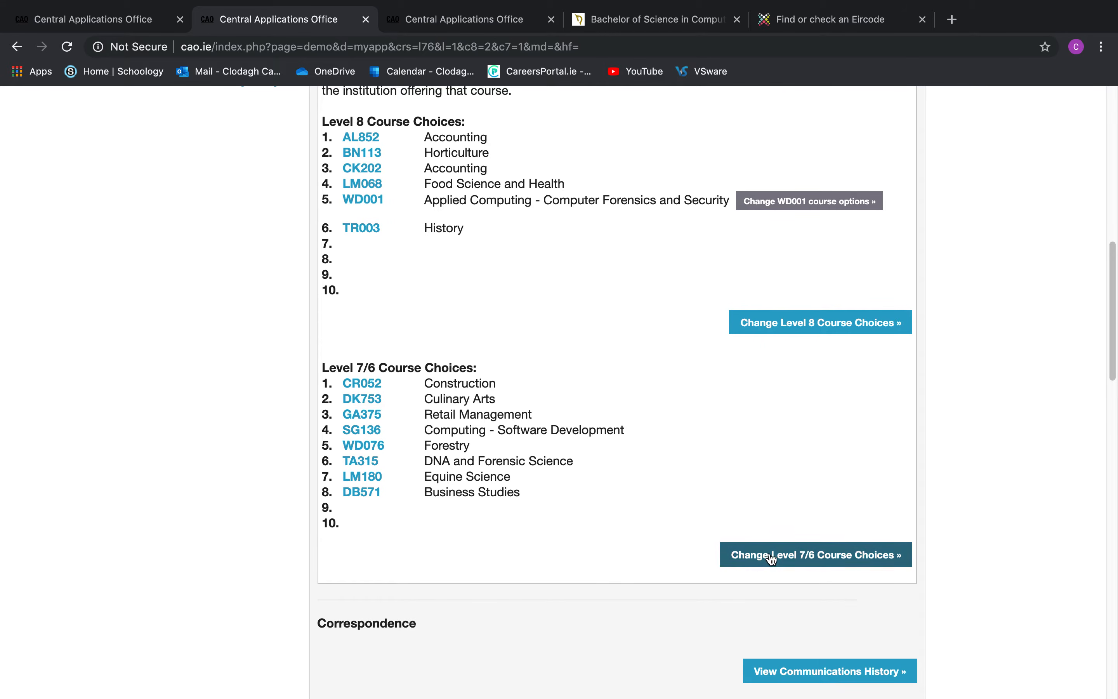
left_click(748, 556)
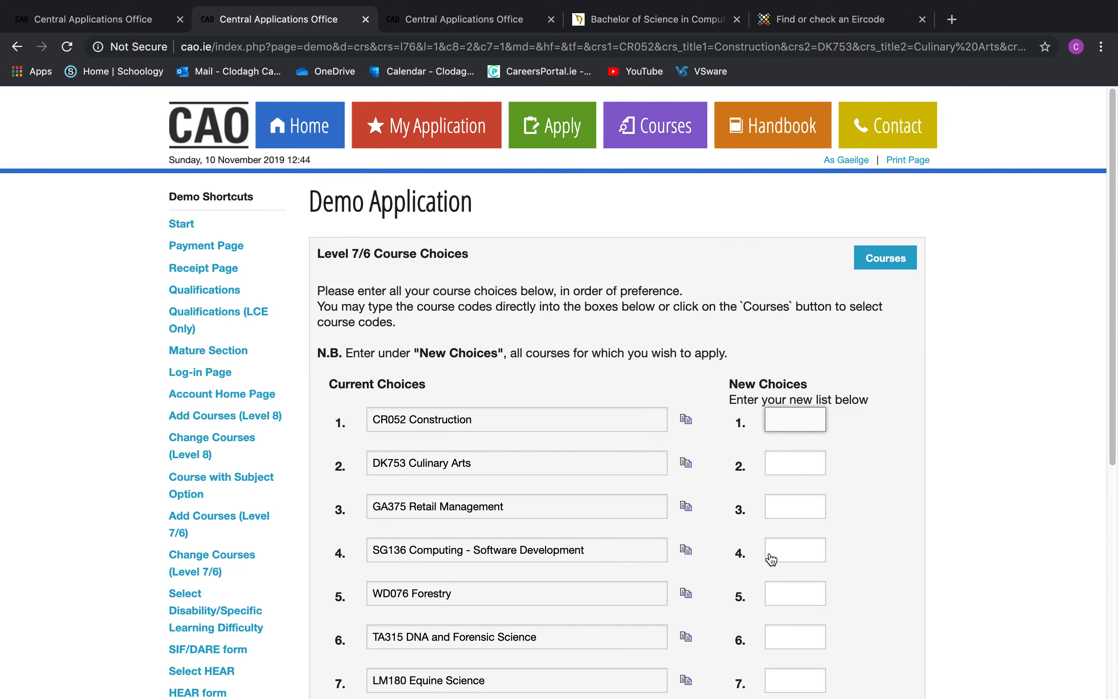
scroll(605, 477, "down", 5)
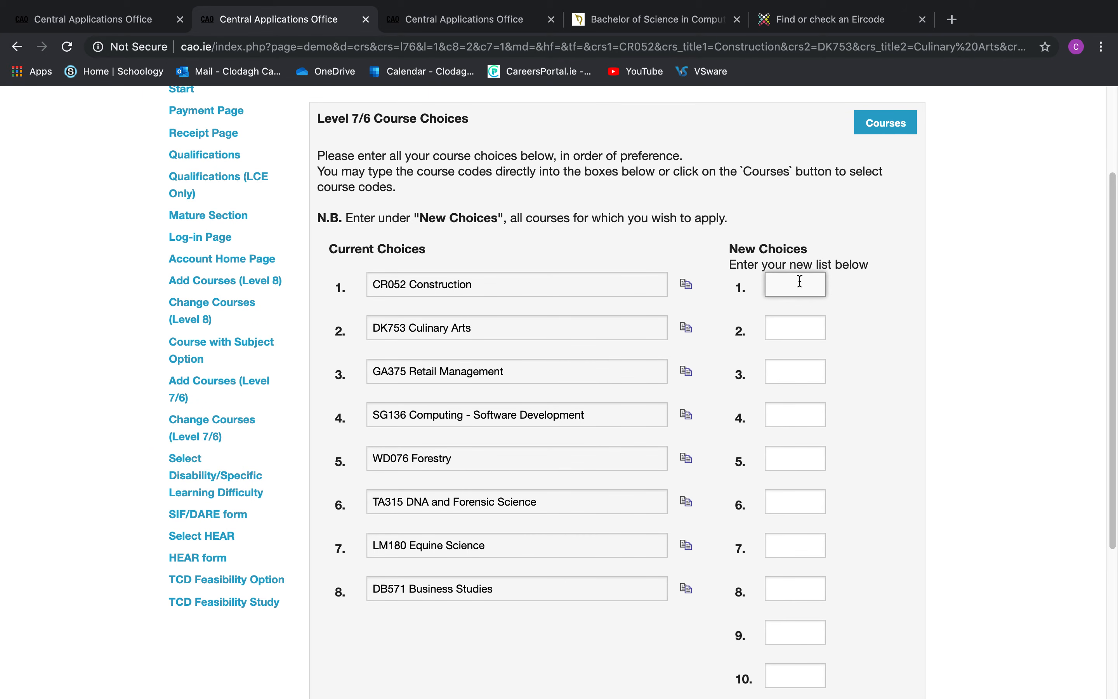
Enter GA375 as new choice 1 and CR052 as new choice 2
type("GA375")
left_click(797, 324)
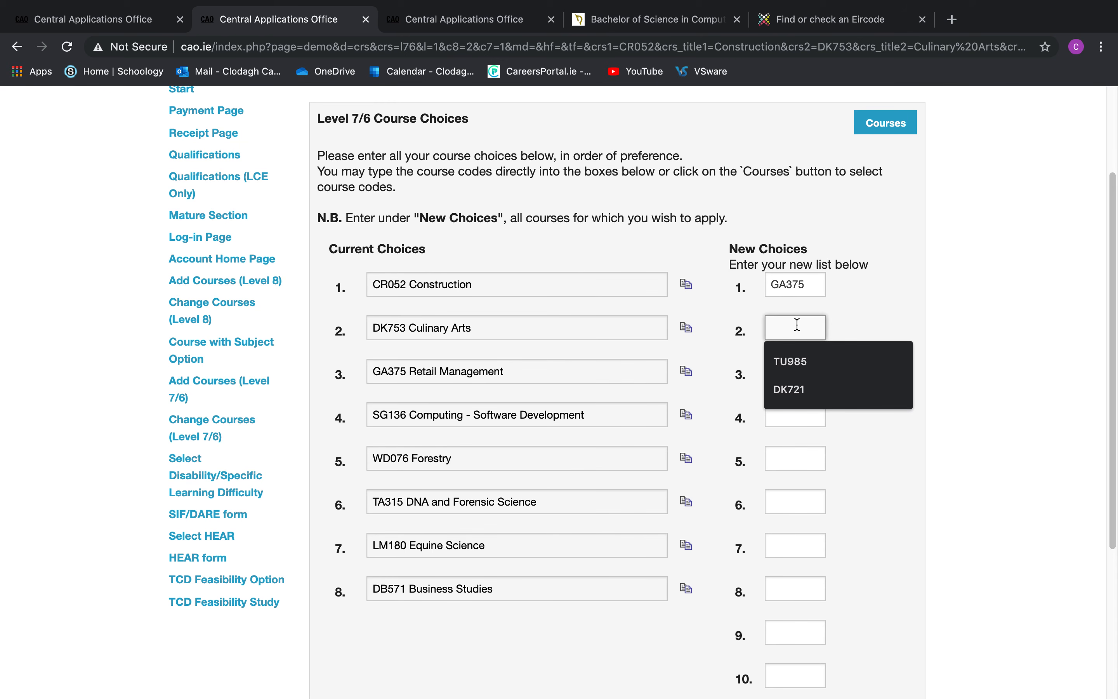
type("CR052")
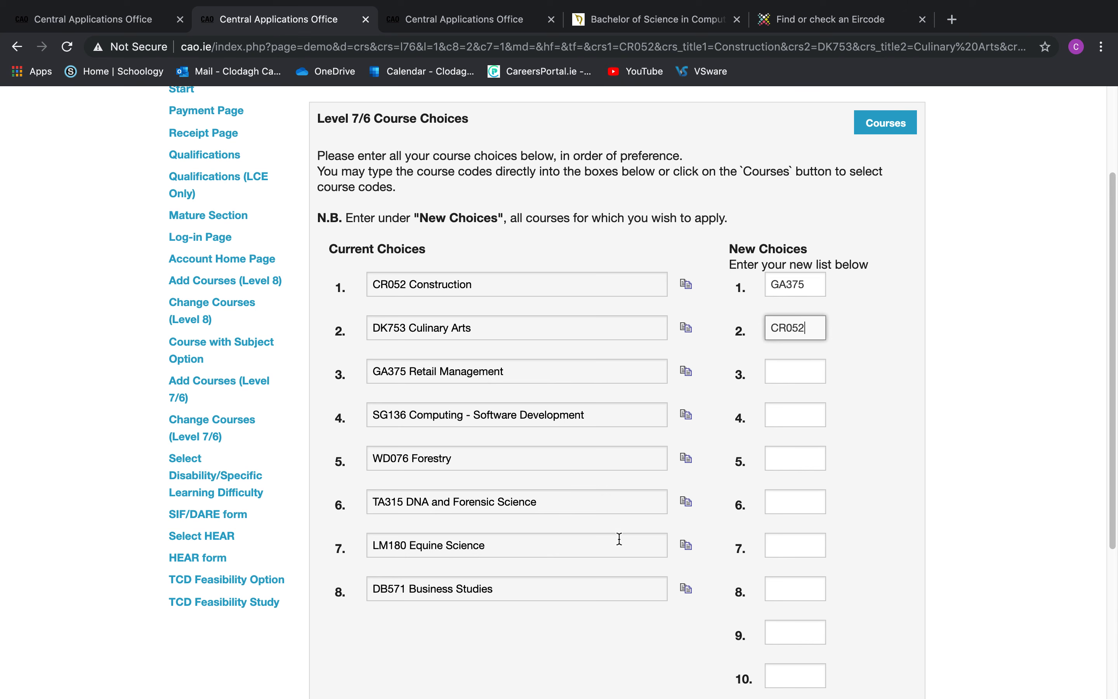
scroll(697, 418, "down", 3)
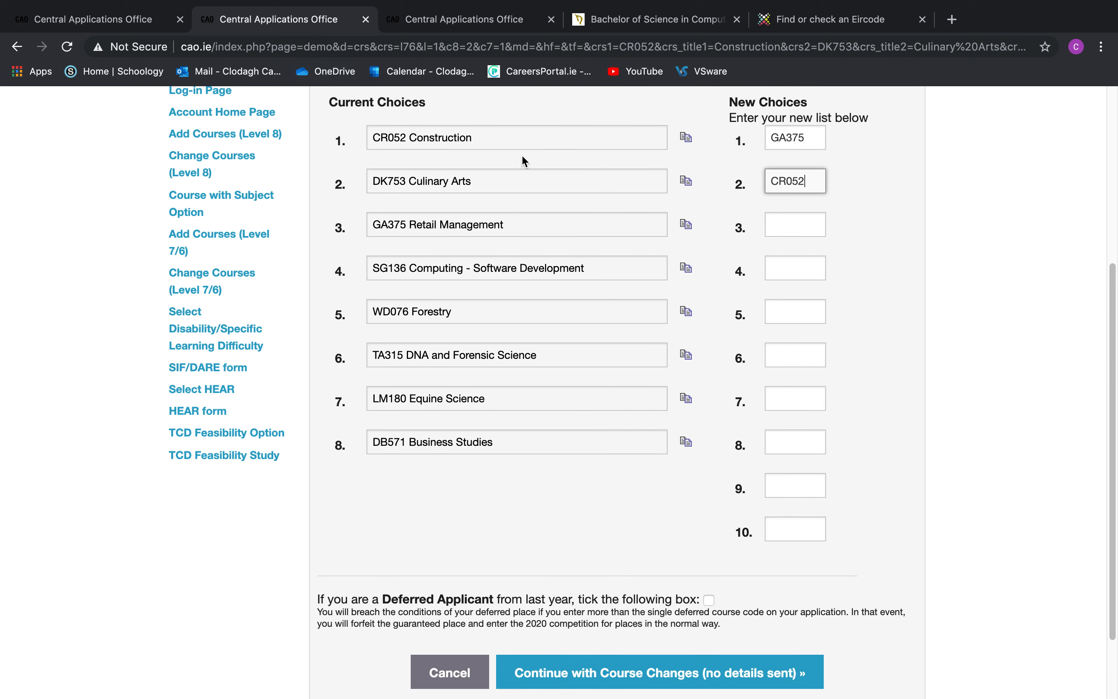